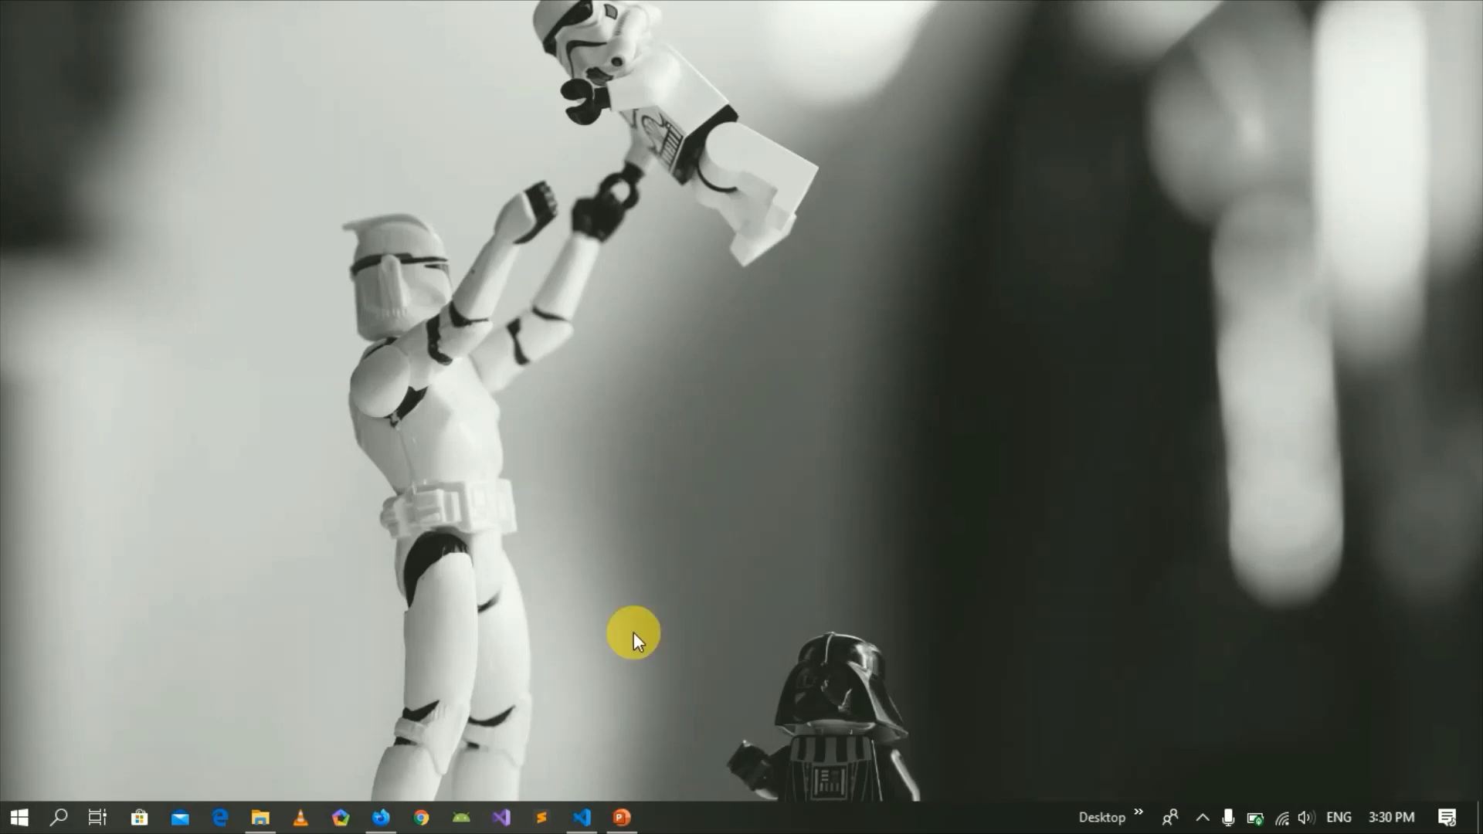
Bring up Firefox from the taskbar, showing the Address Book welcome box with Login and Register.
click(381, 816)
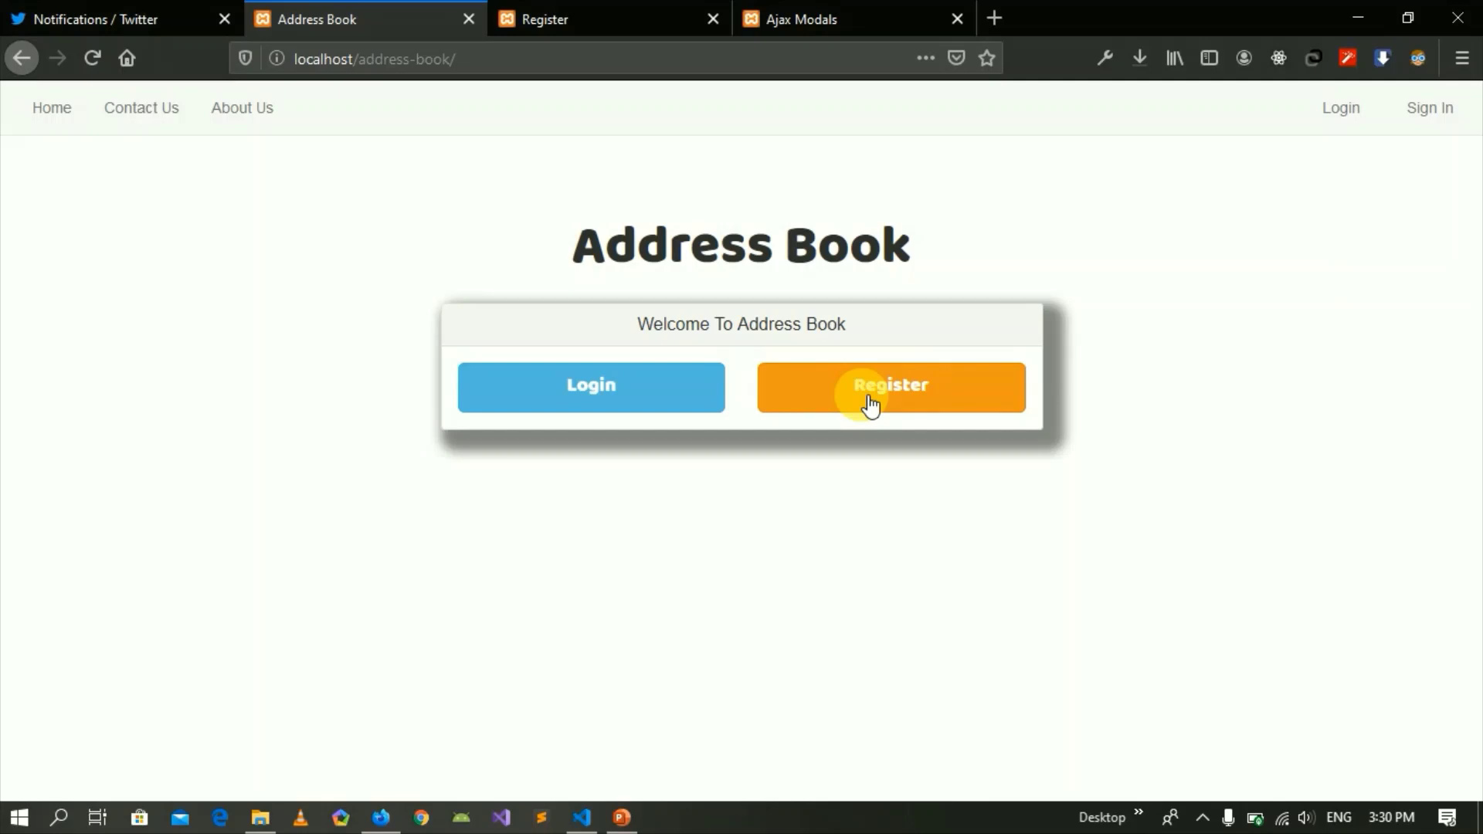
Open the Address Book registration form from the welcome card.
click(530, 13)
click(381, 13)
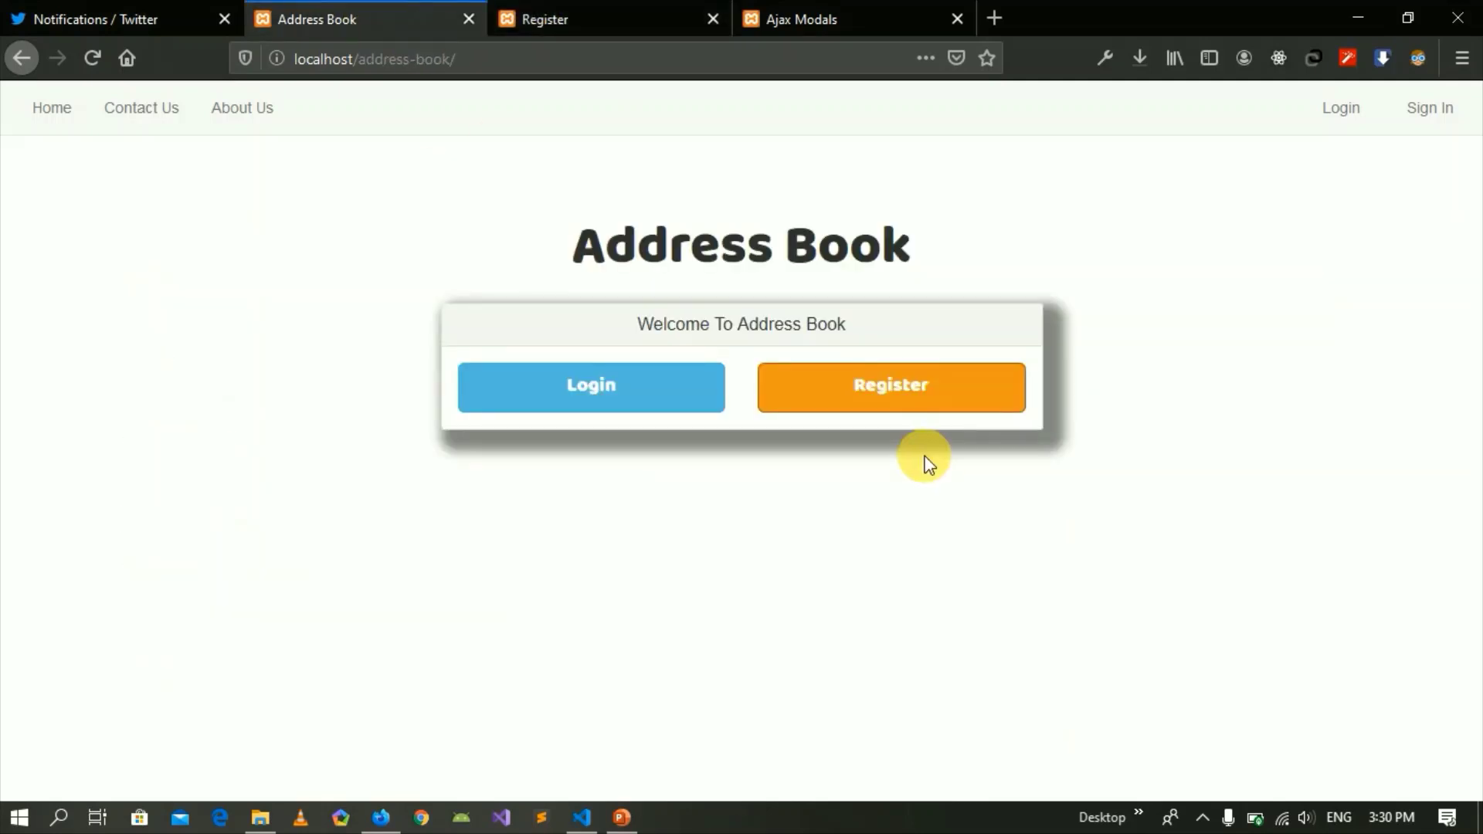
click(904, 394)
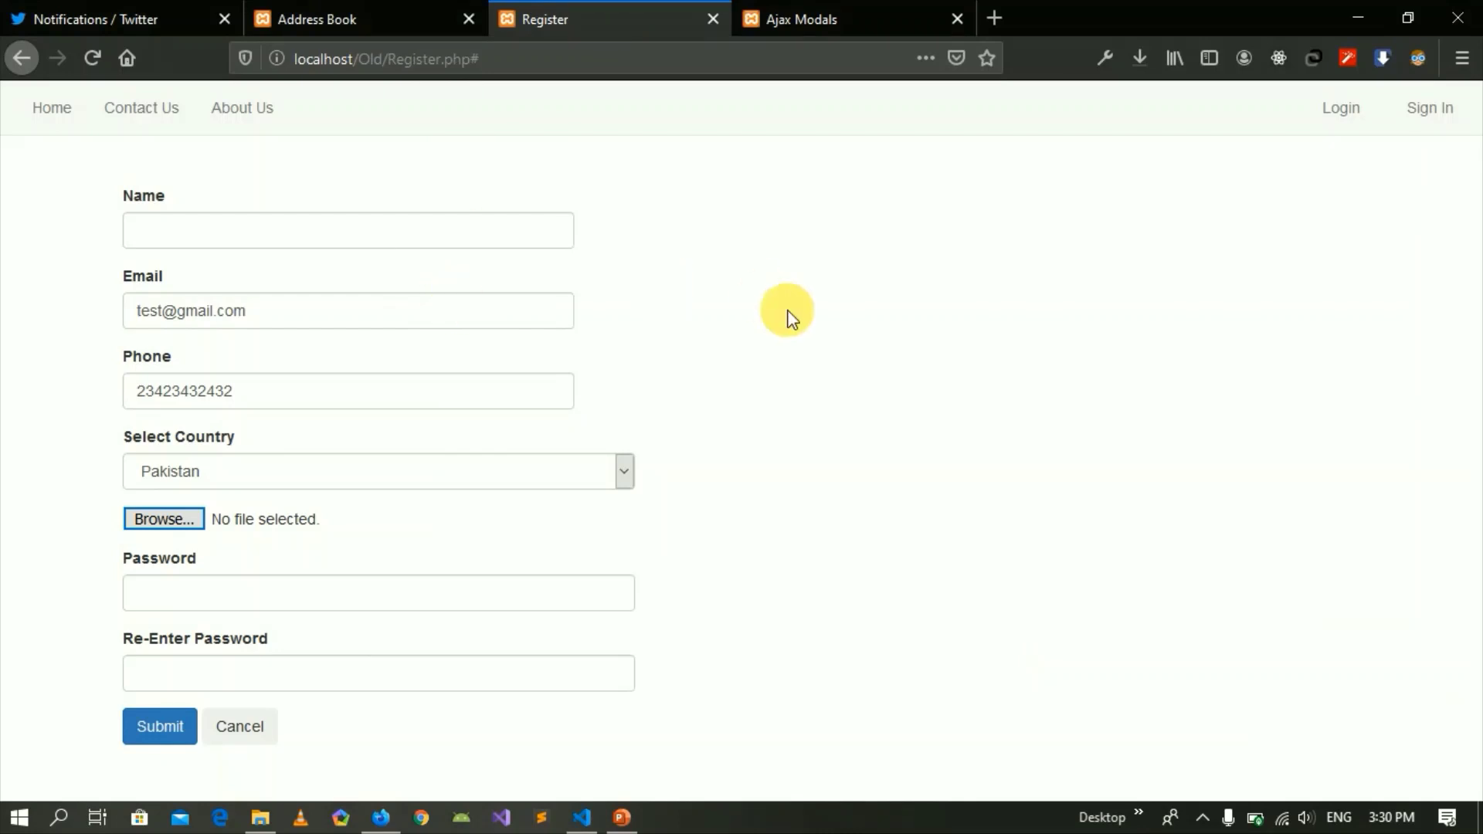
Step through Name, Email and Phone, keep Pakistan as country, and start attaching a picture.
click(237, 236)
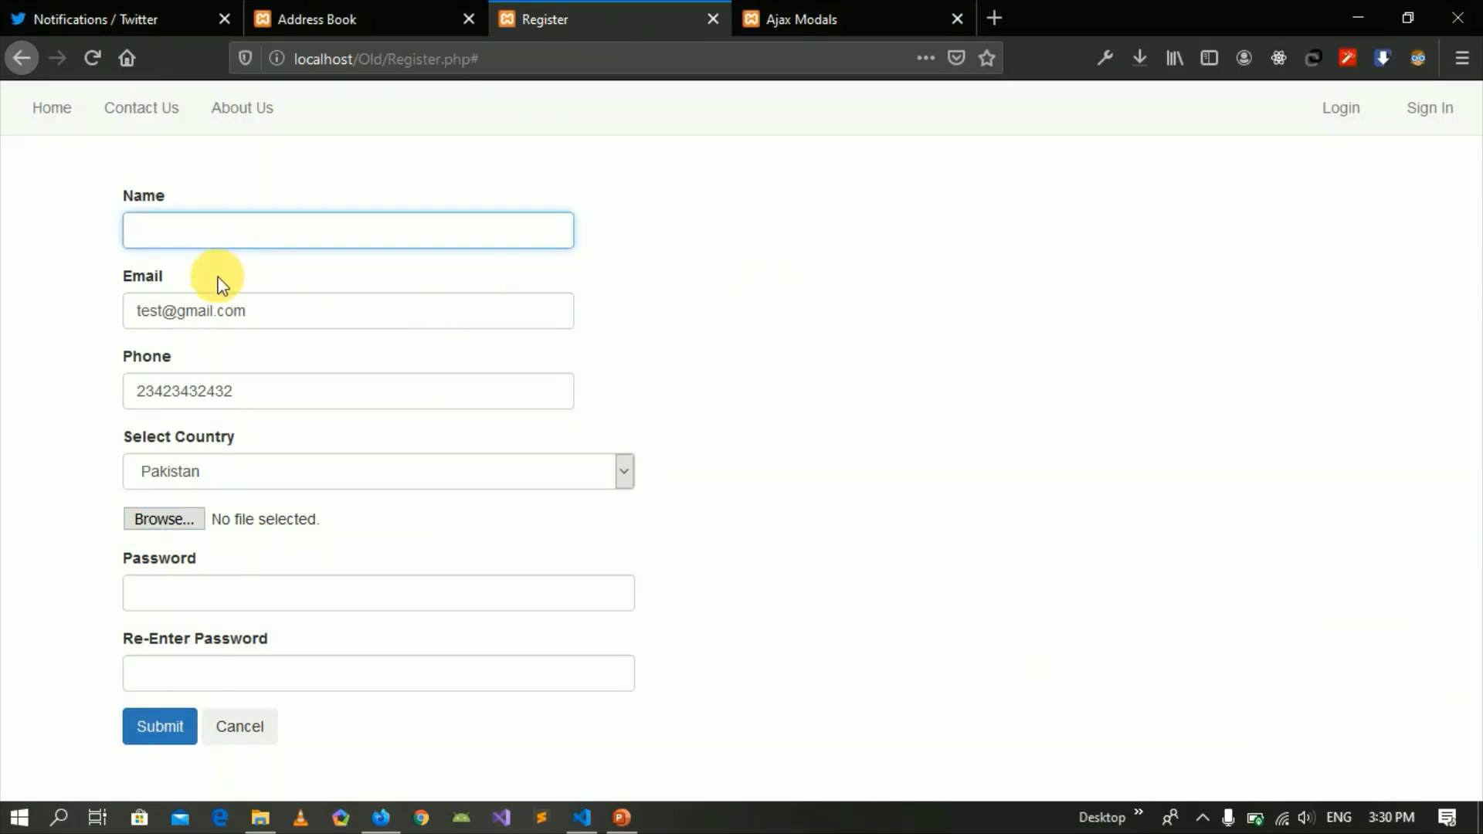
click(232, 311)
click(234, 394)
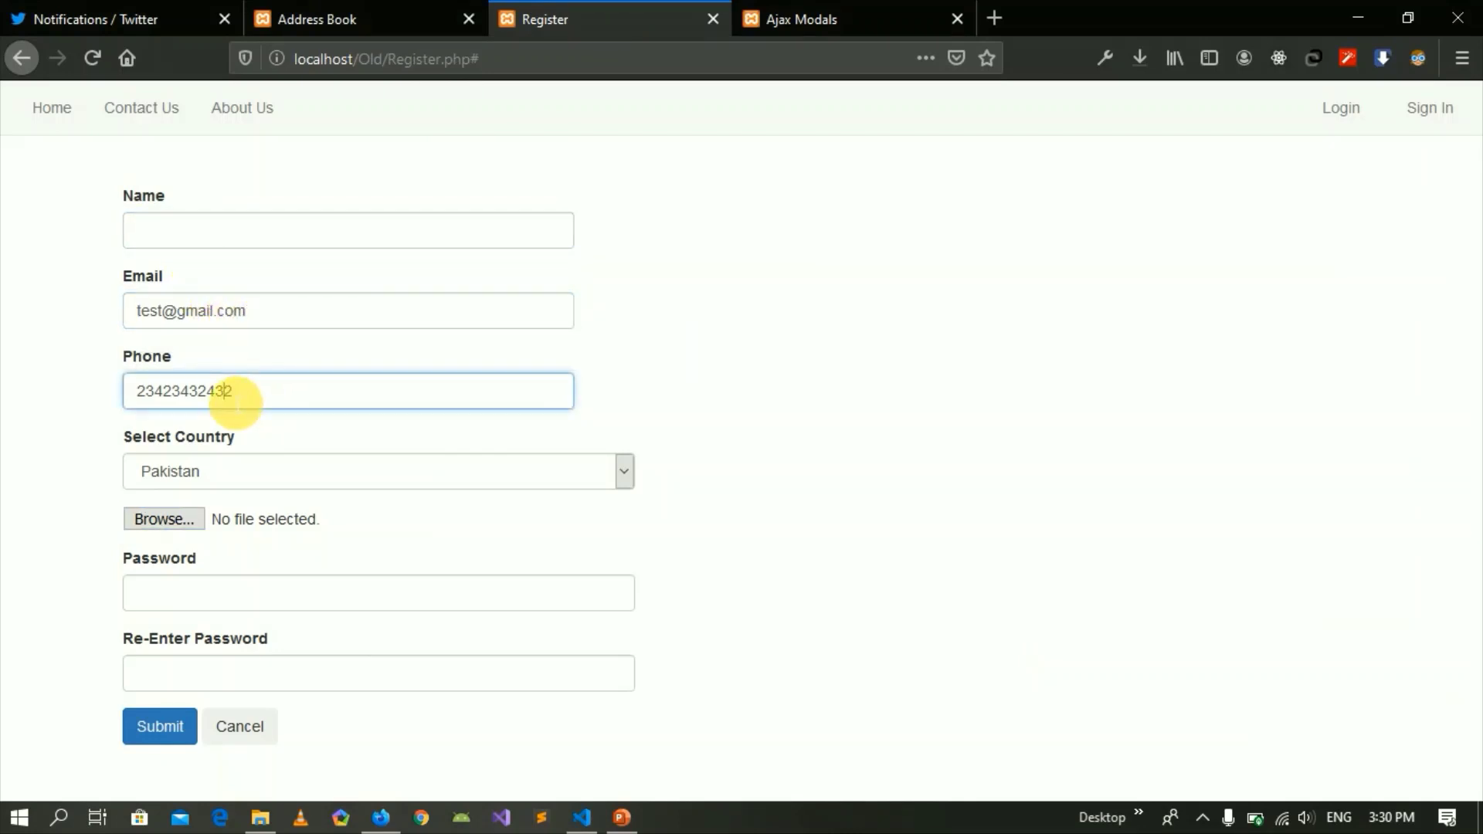
click(241, 477)
click(39, 502)
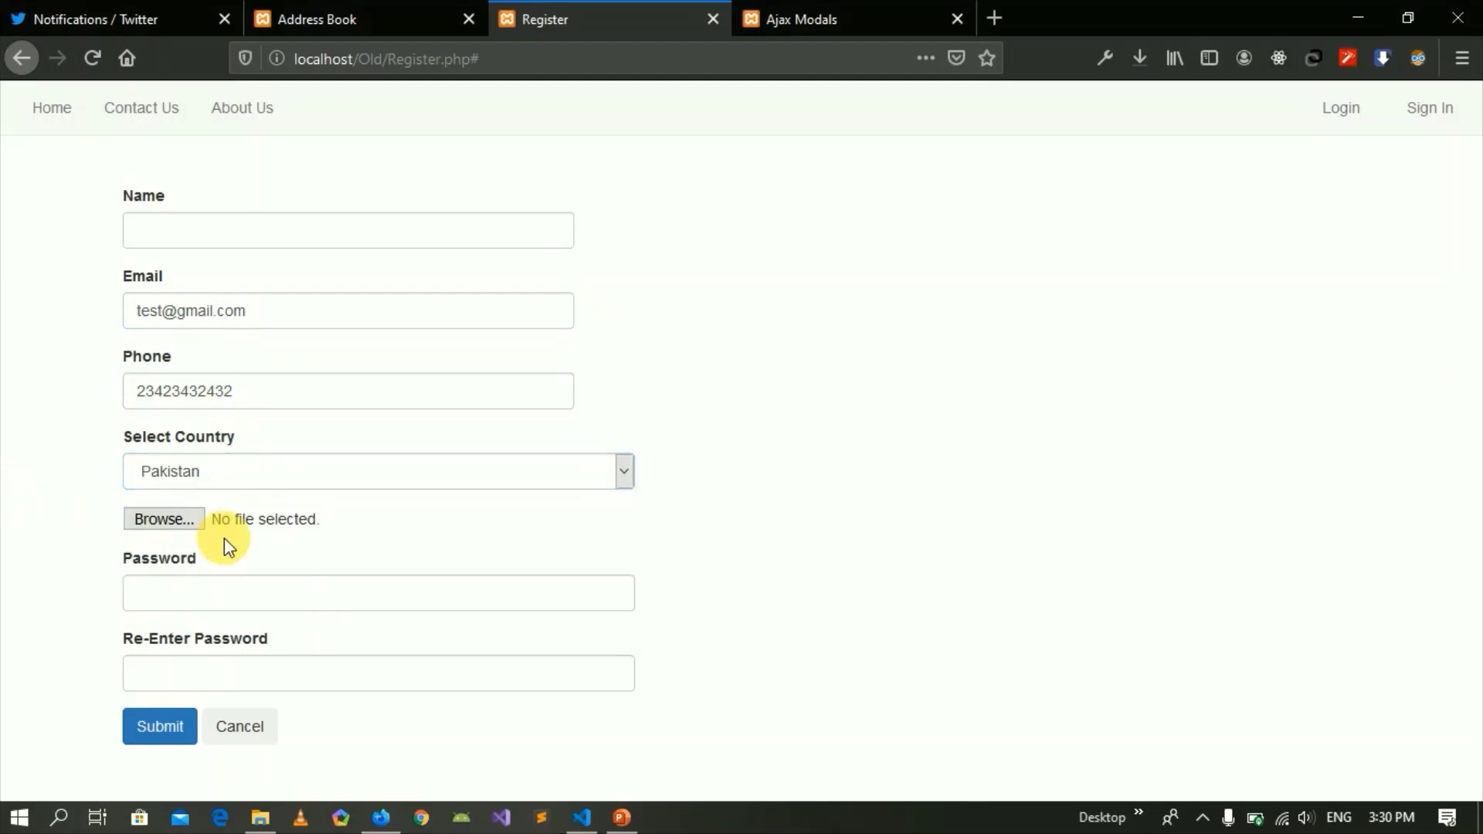
click(158, 520)
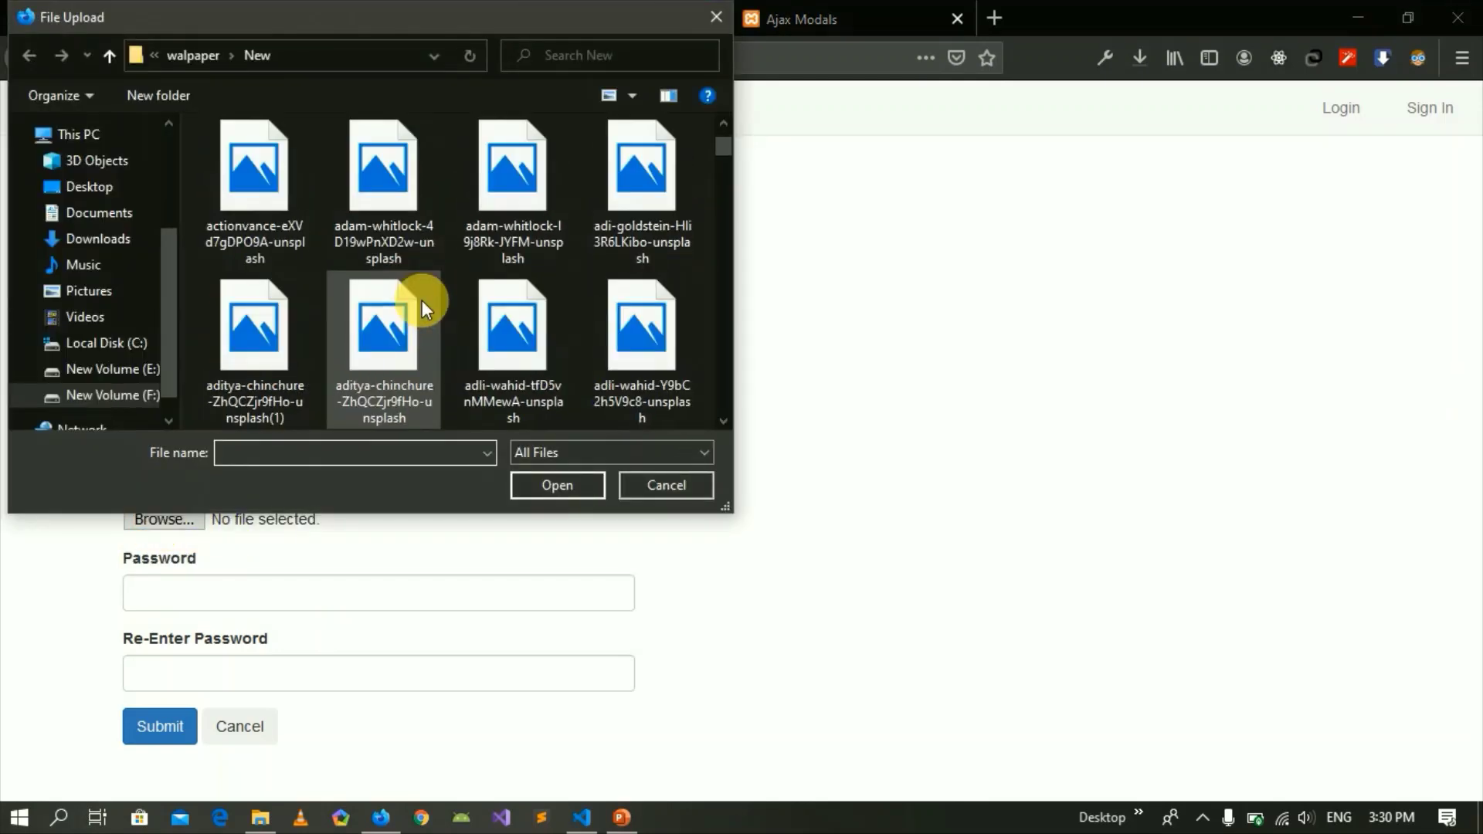
Attach the concert crowd image, then move into the Password and Re-Enter Password fields.
click(424, 309)
click(560, 482)
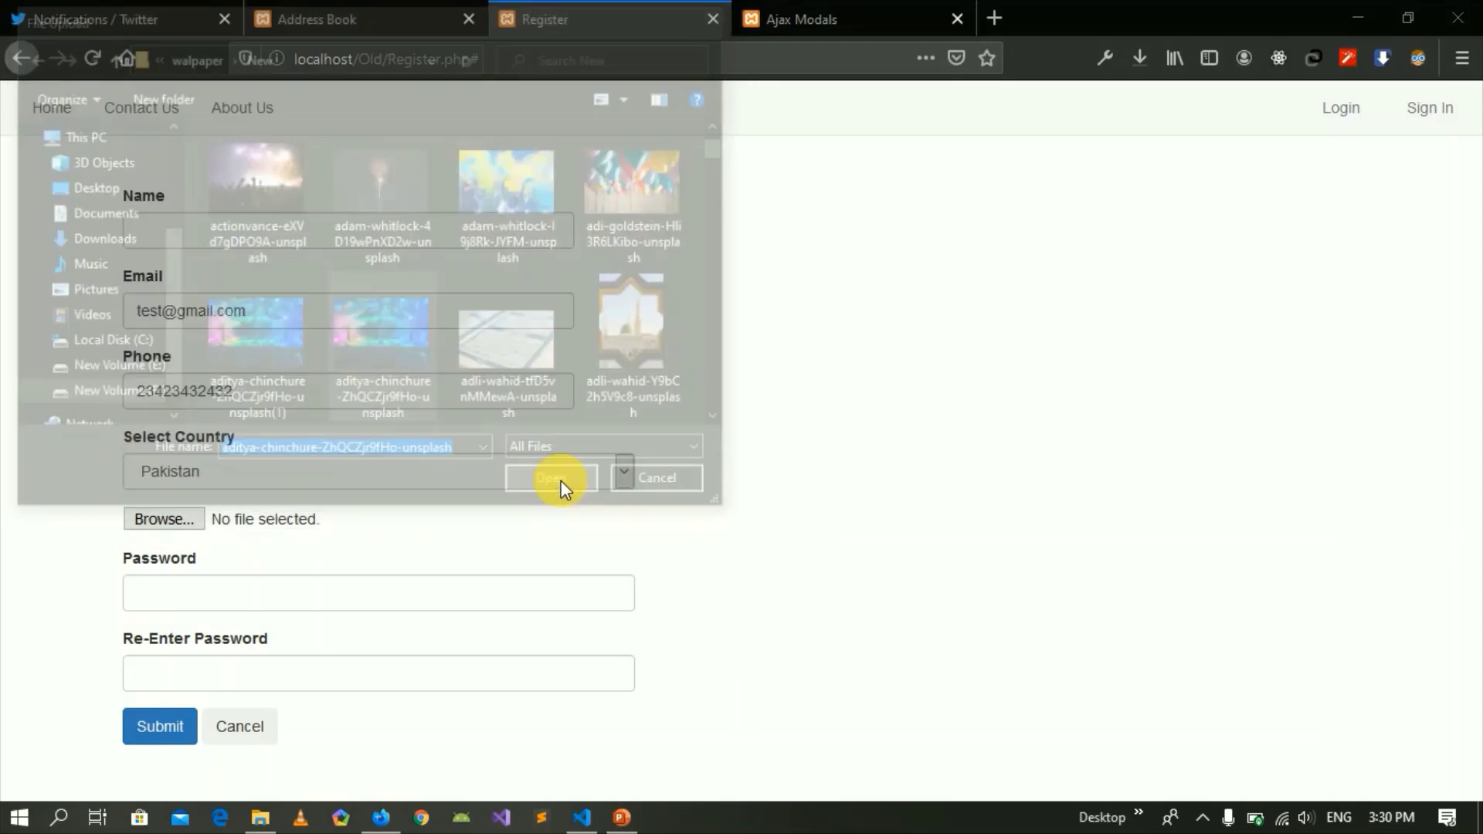
click(172, 597)
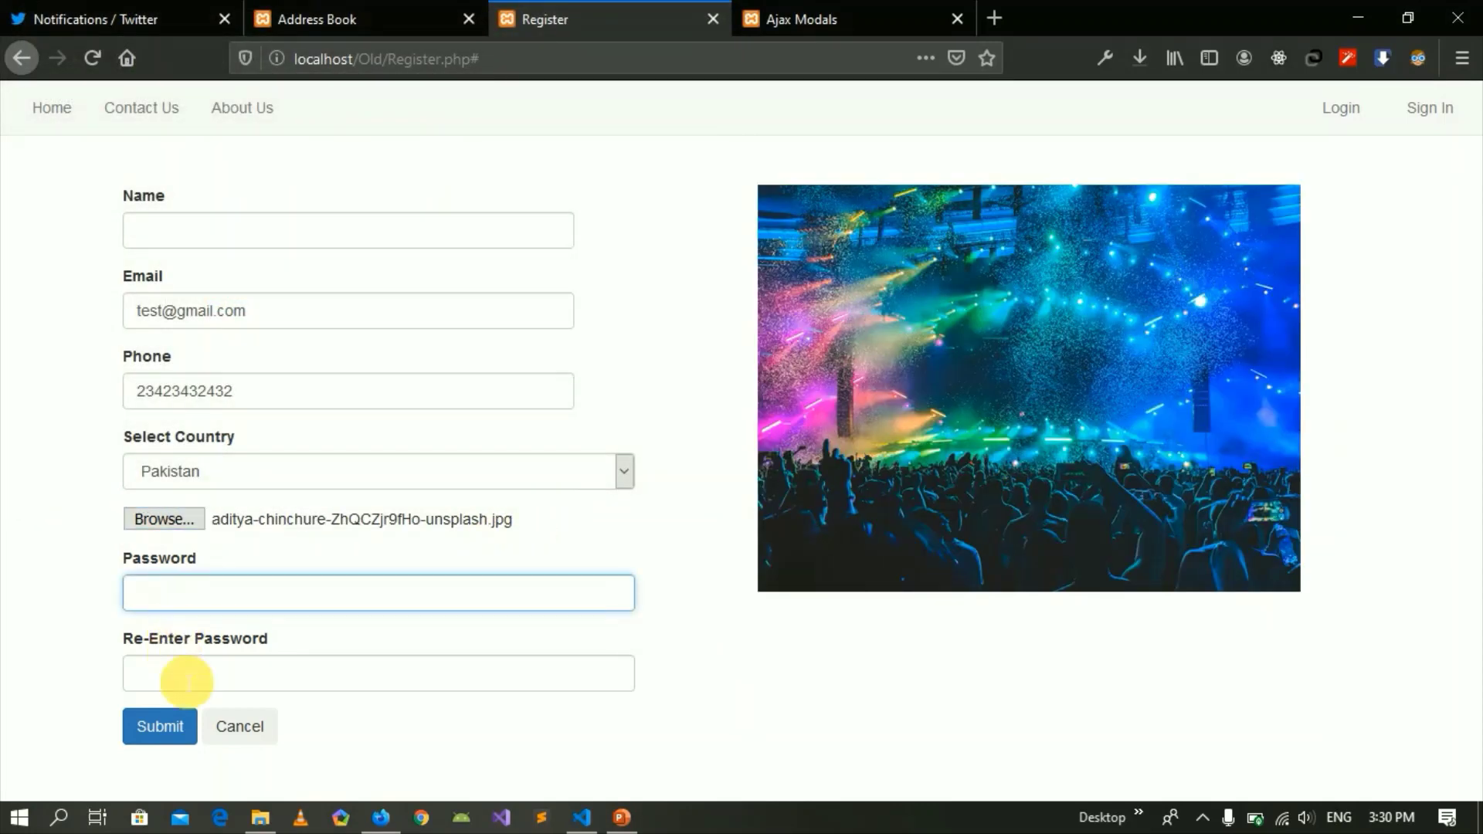
click(188, 685)
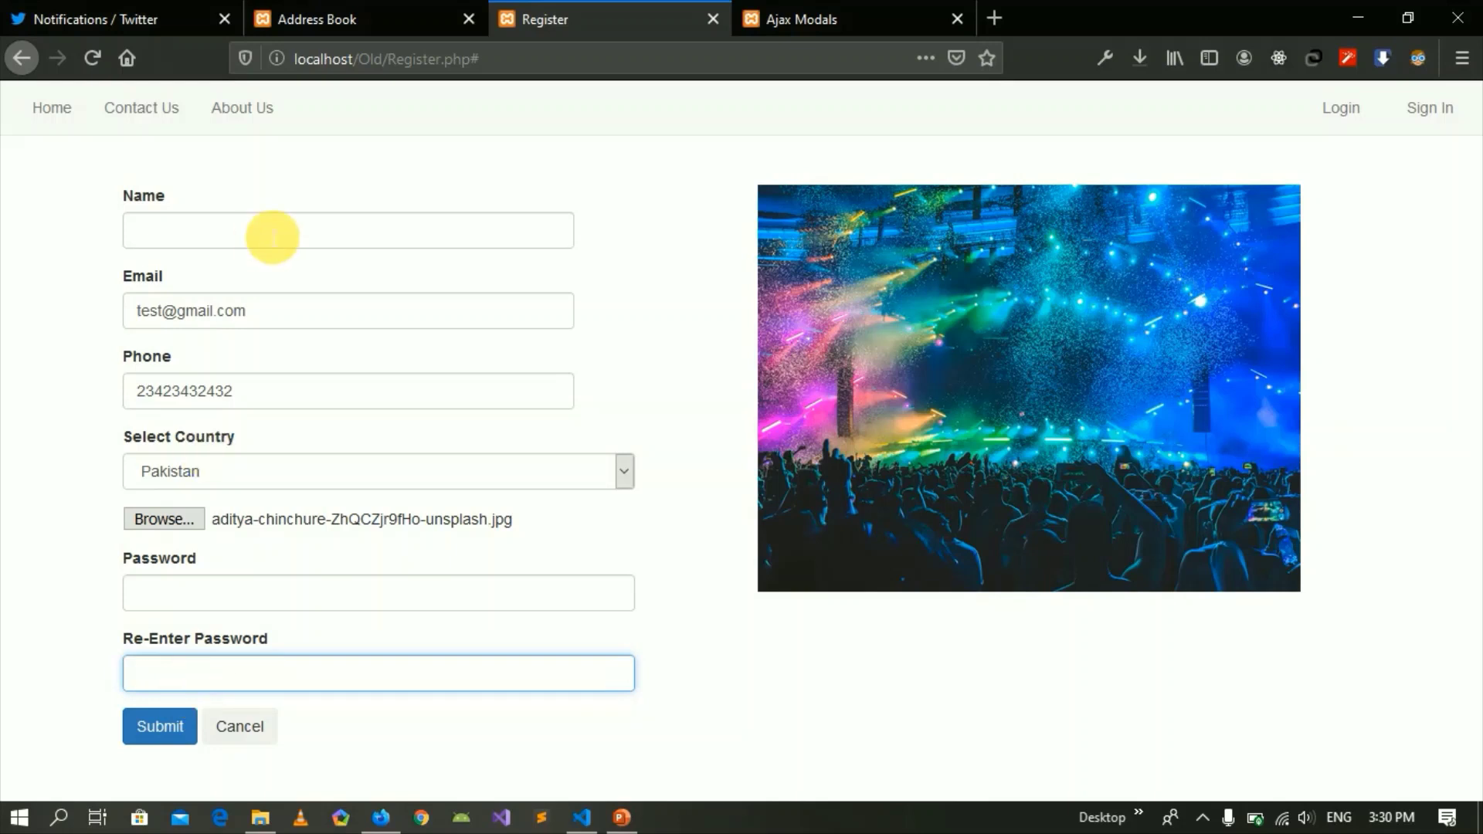
Revisit the Name, Email and Phone fields, keep Pakistan, and reopen the file picker.
click(199, 240)
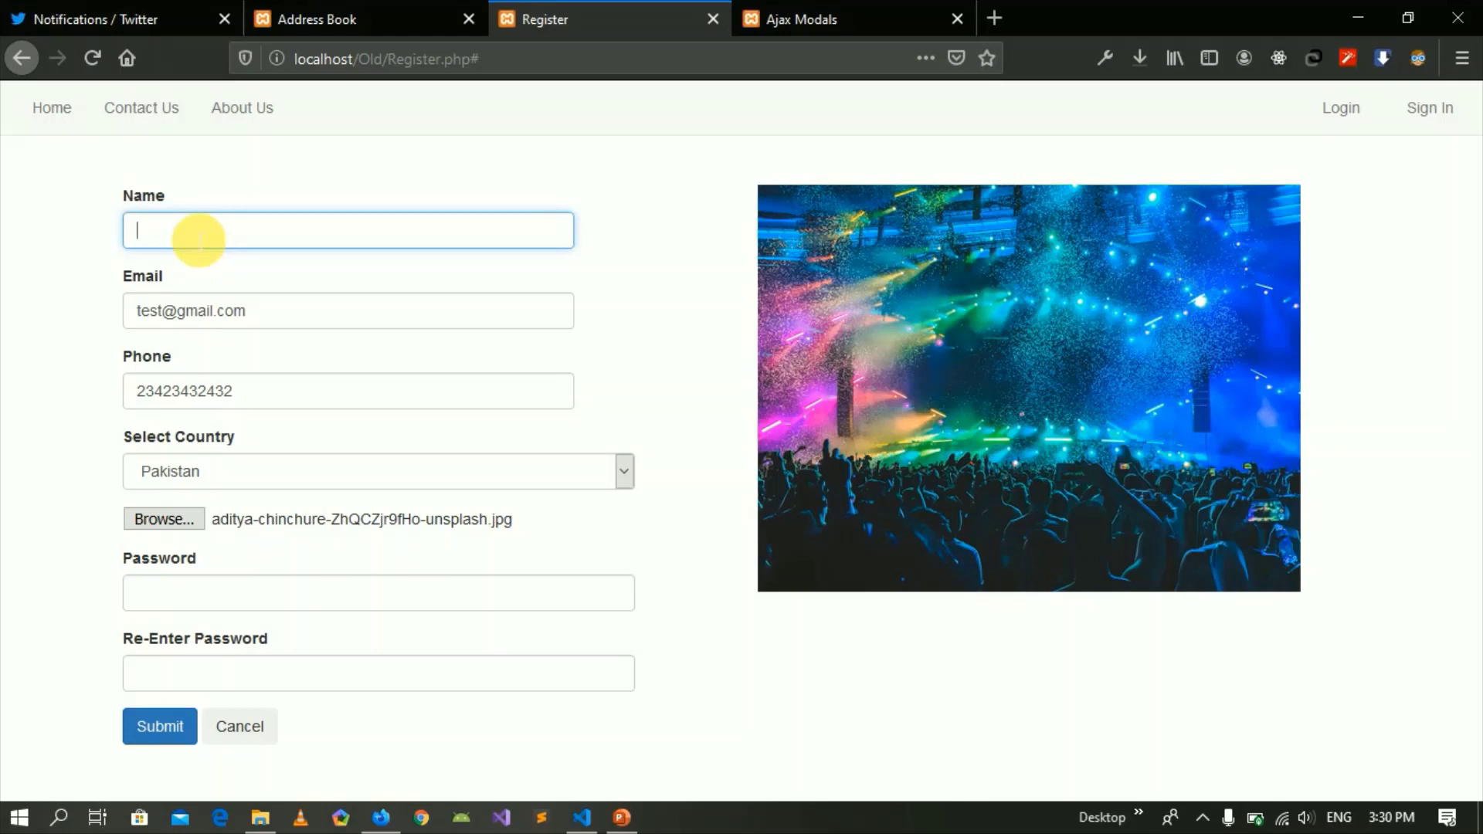
click(272, 318)
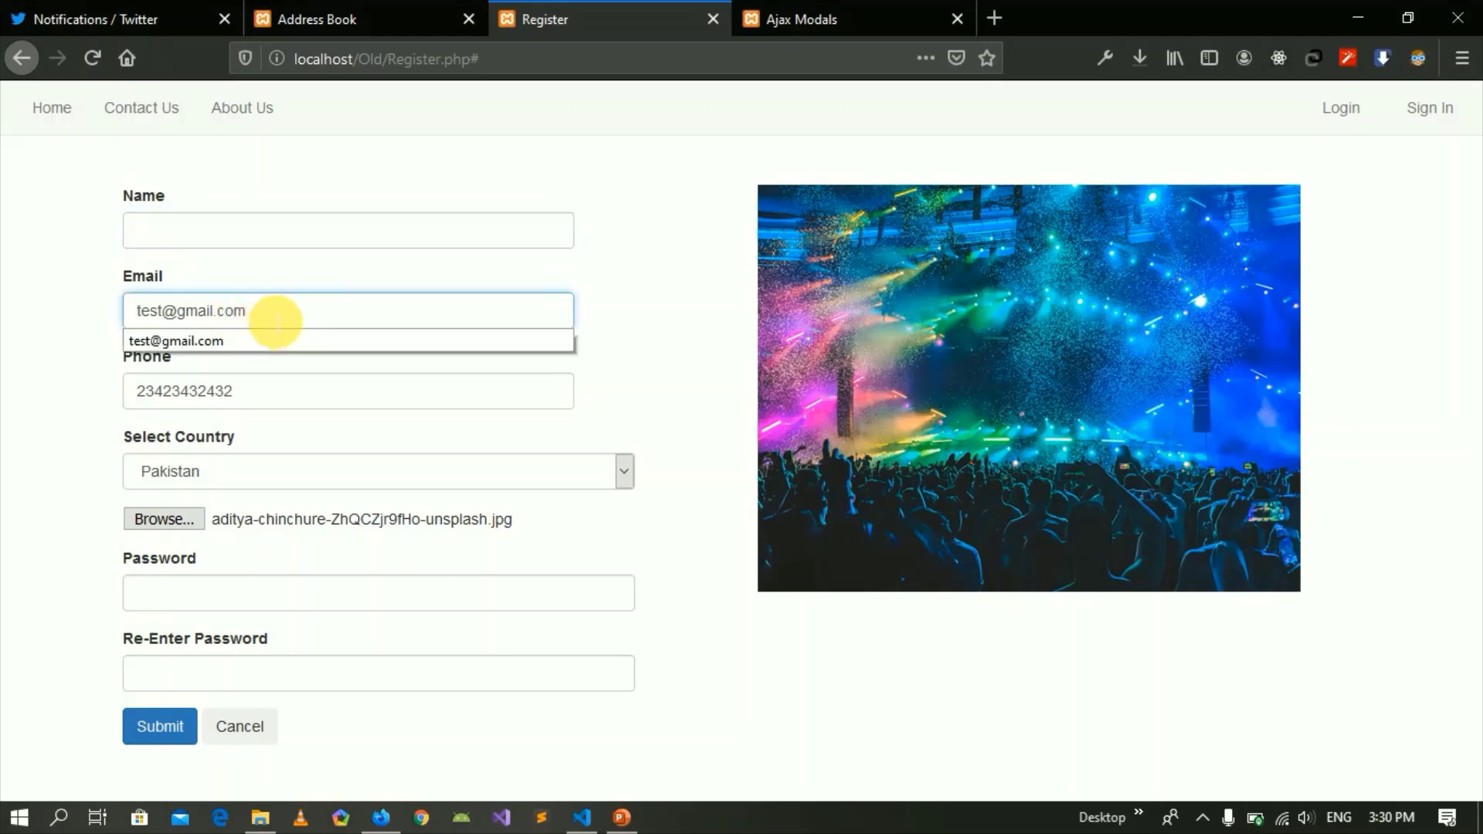
mouse_move(276, 320)
mouse_down()
mouse_move(139, 309)
mouse_move(274, 310)
mouse_up()
click(67, 354)
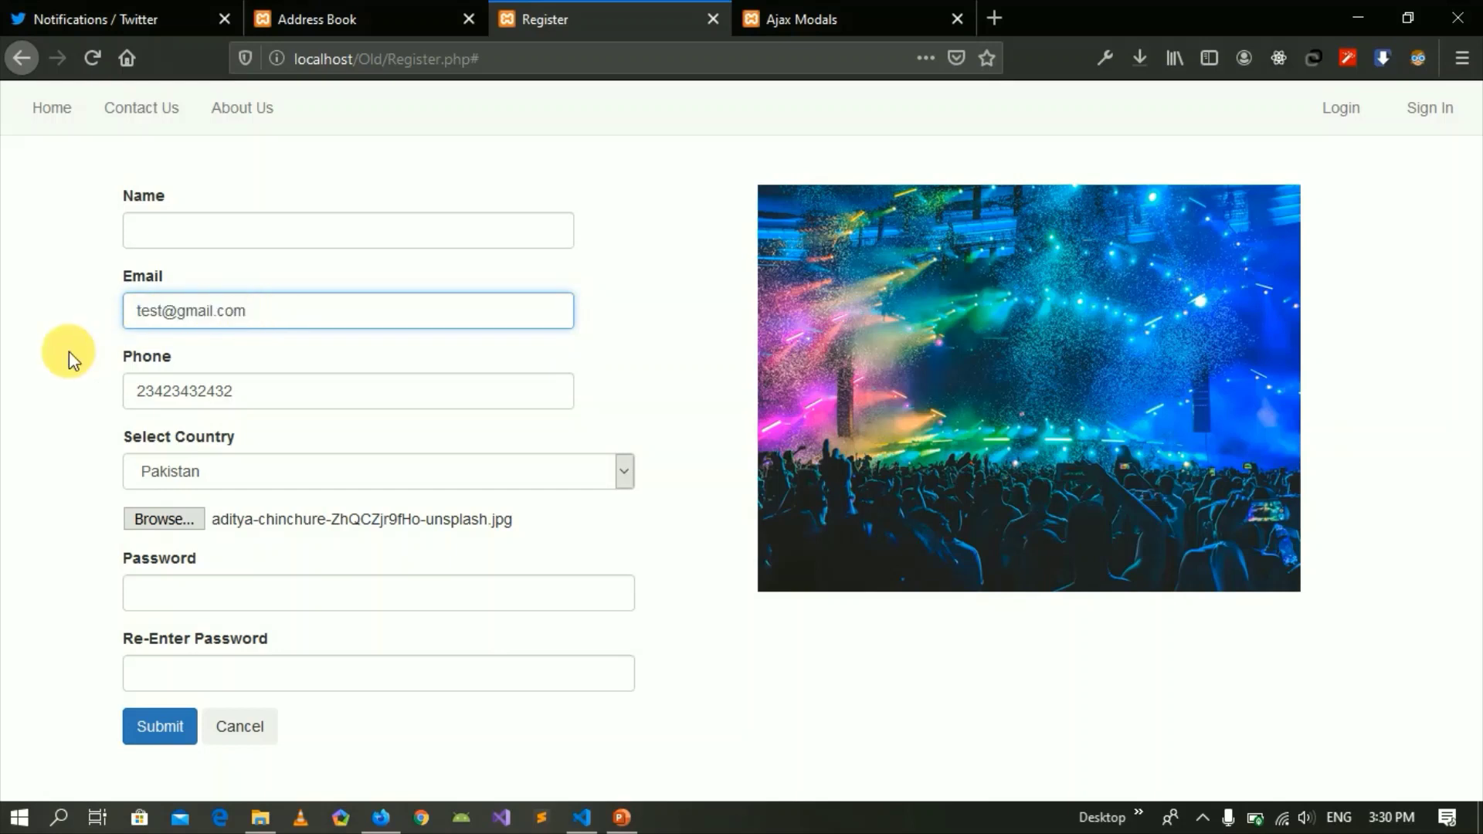
drag(236, 391, 192, 401)
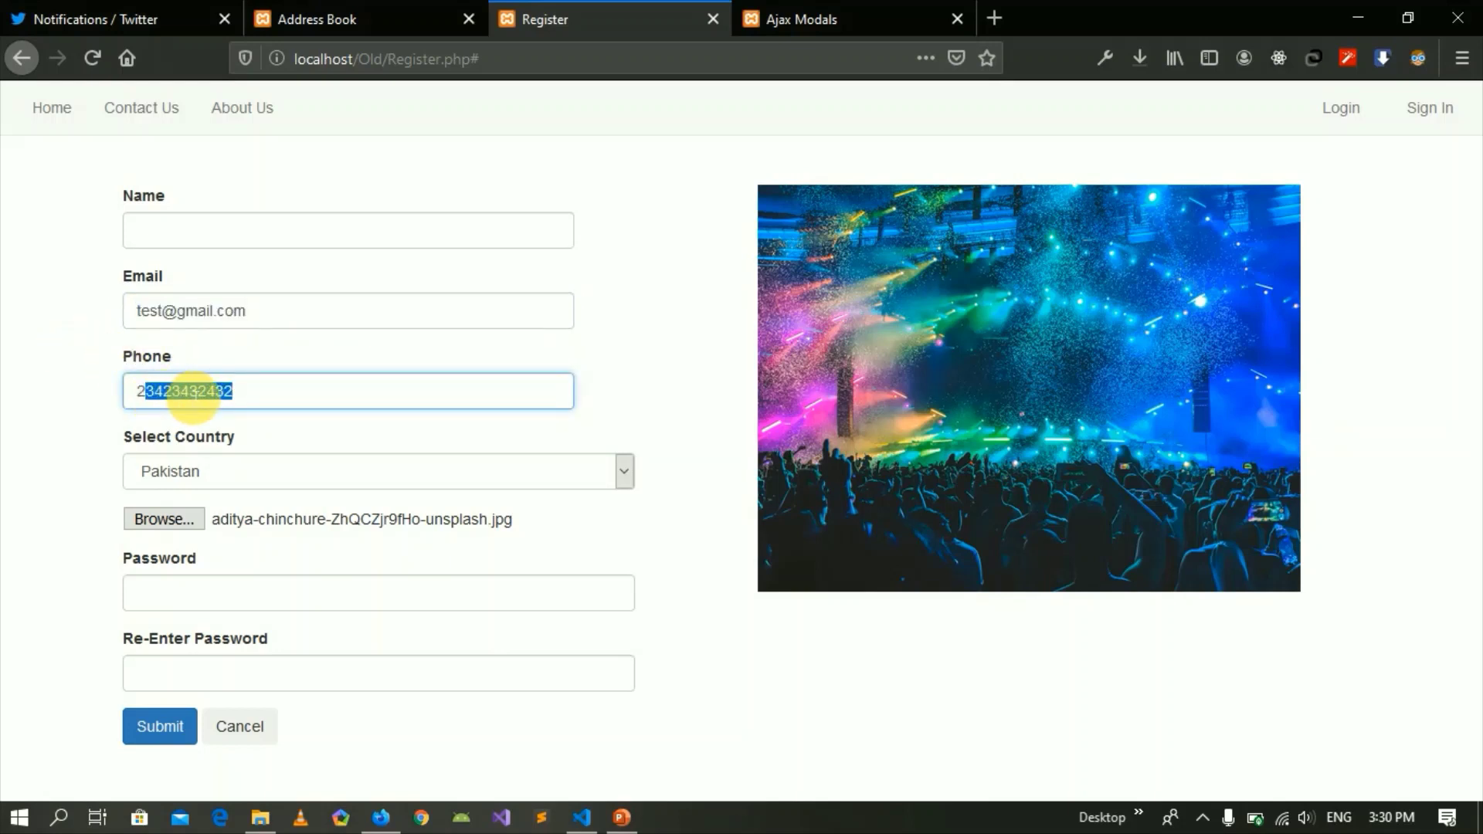
click(248, 396)
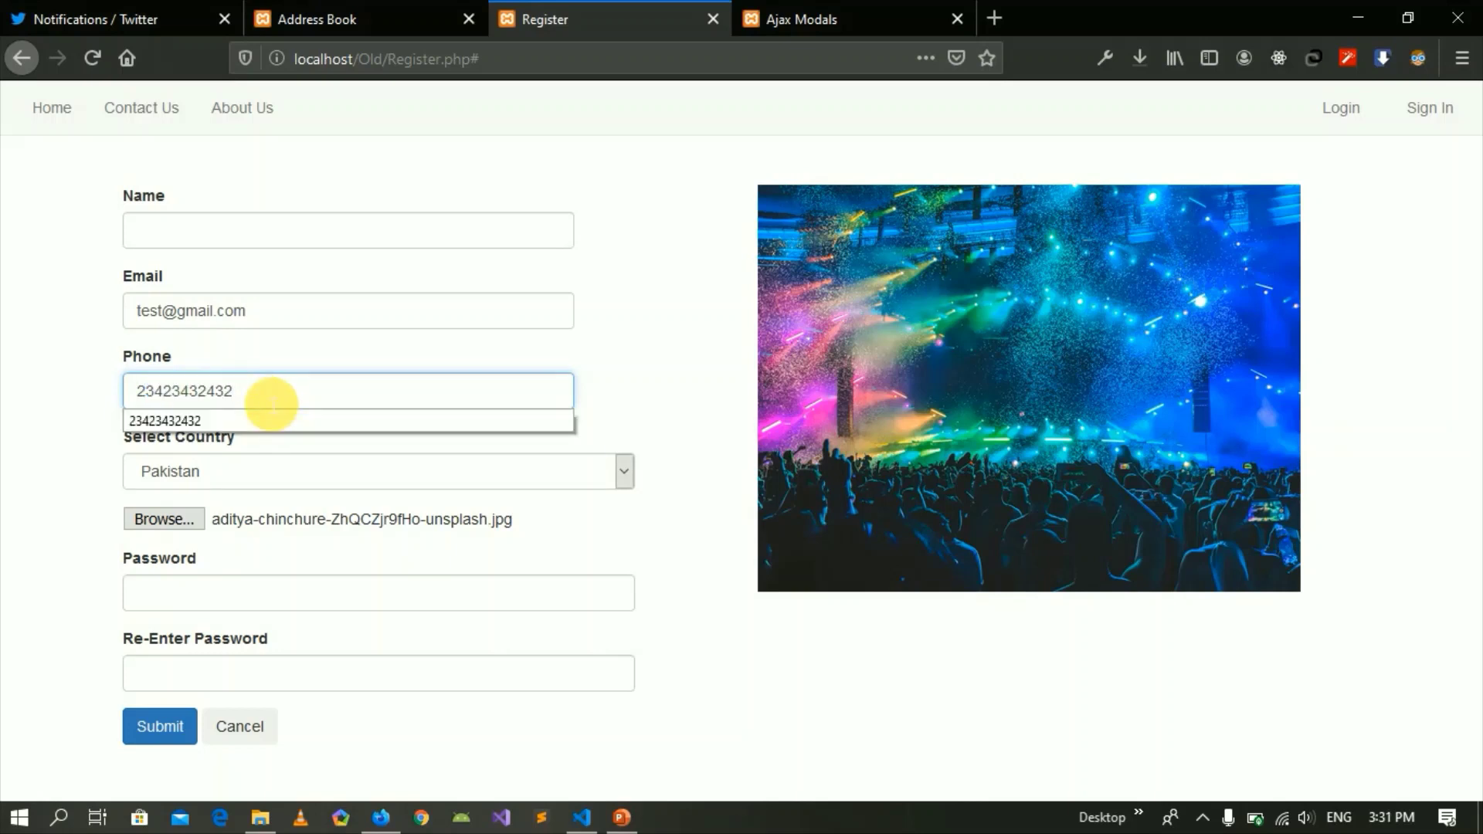
click(79, 416)
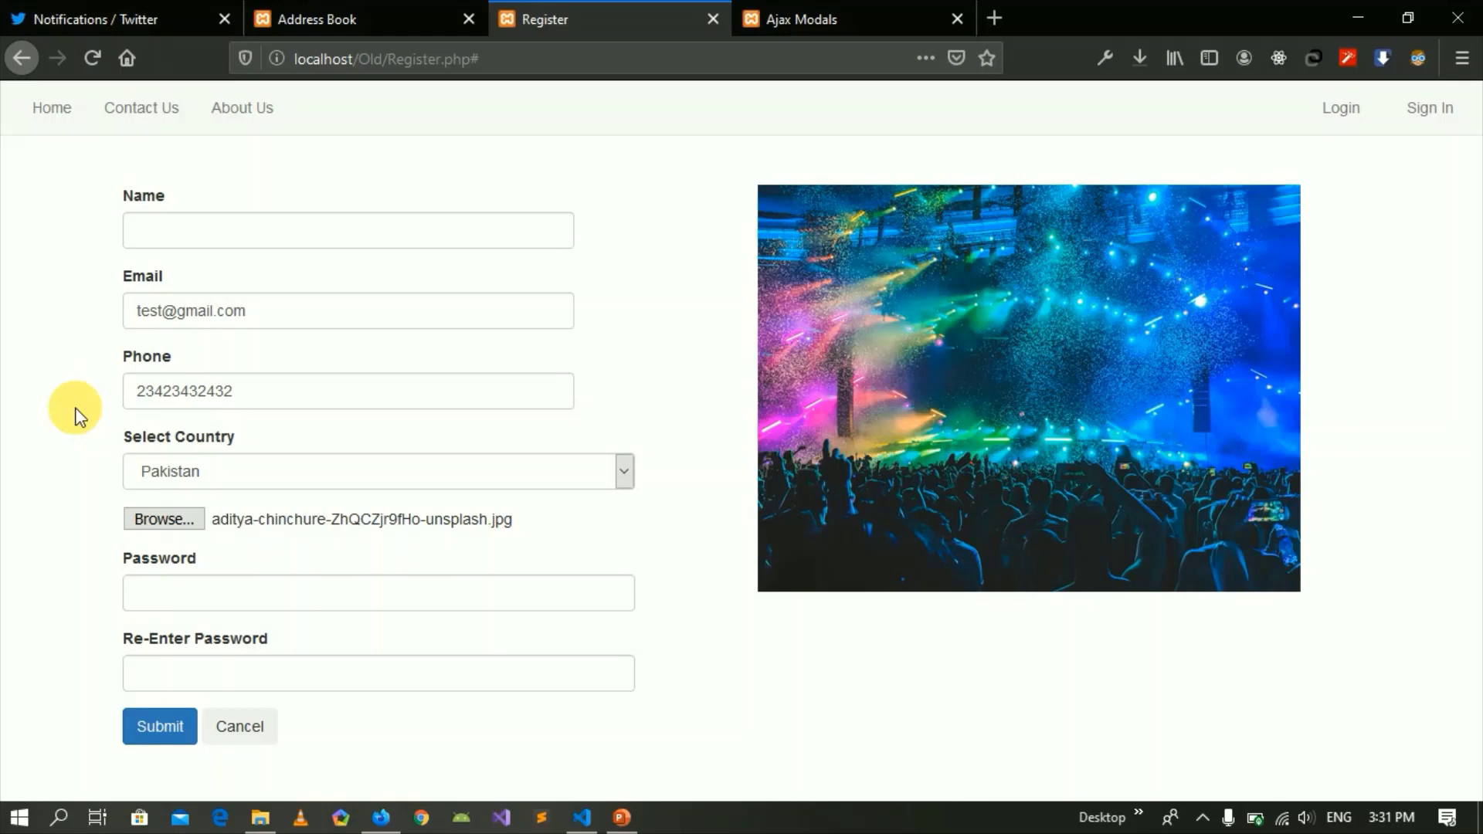
click(205, 473)
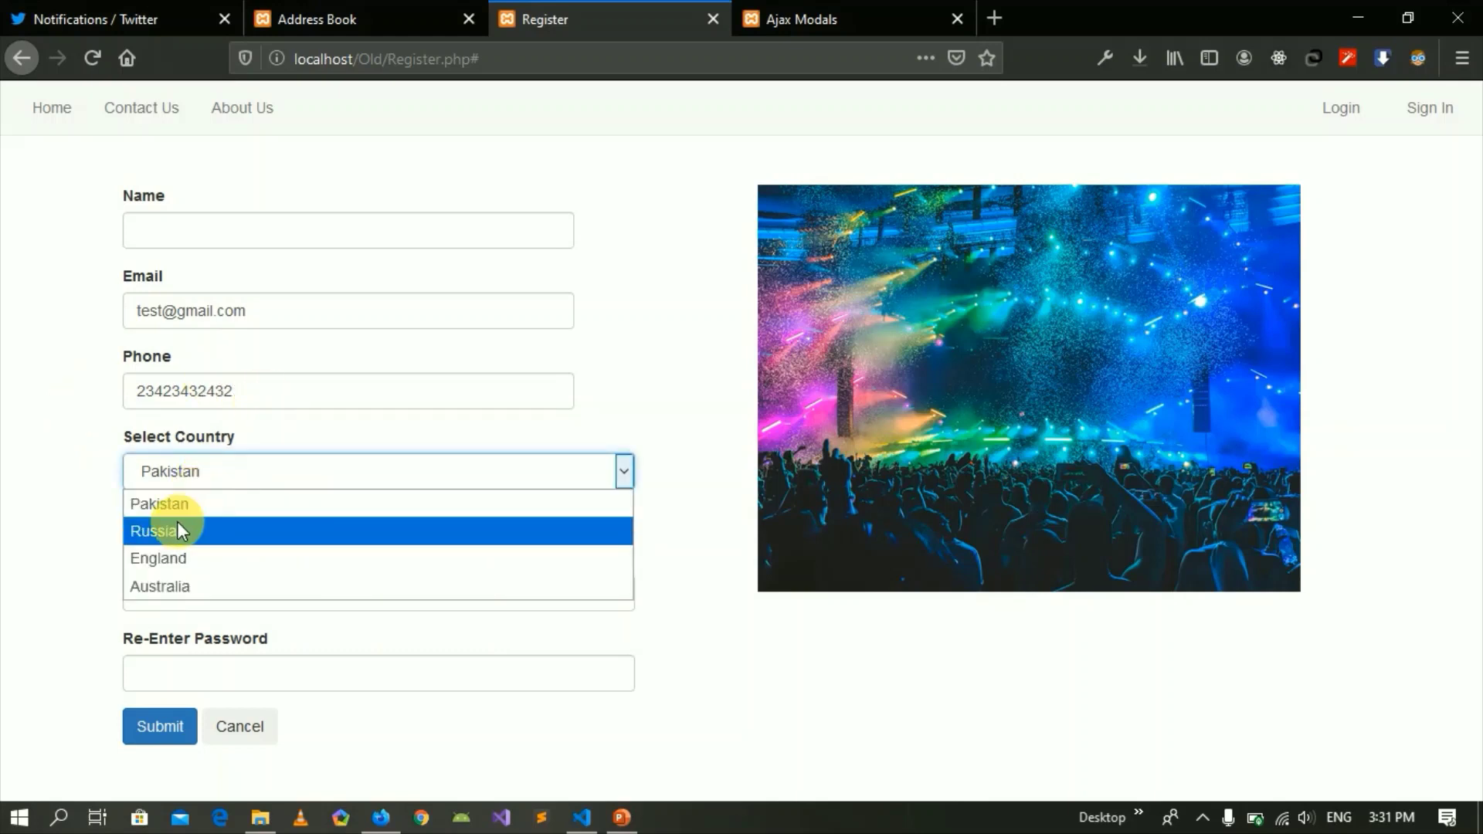
click(30, 545)
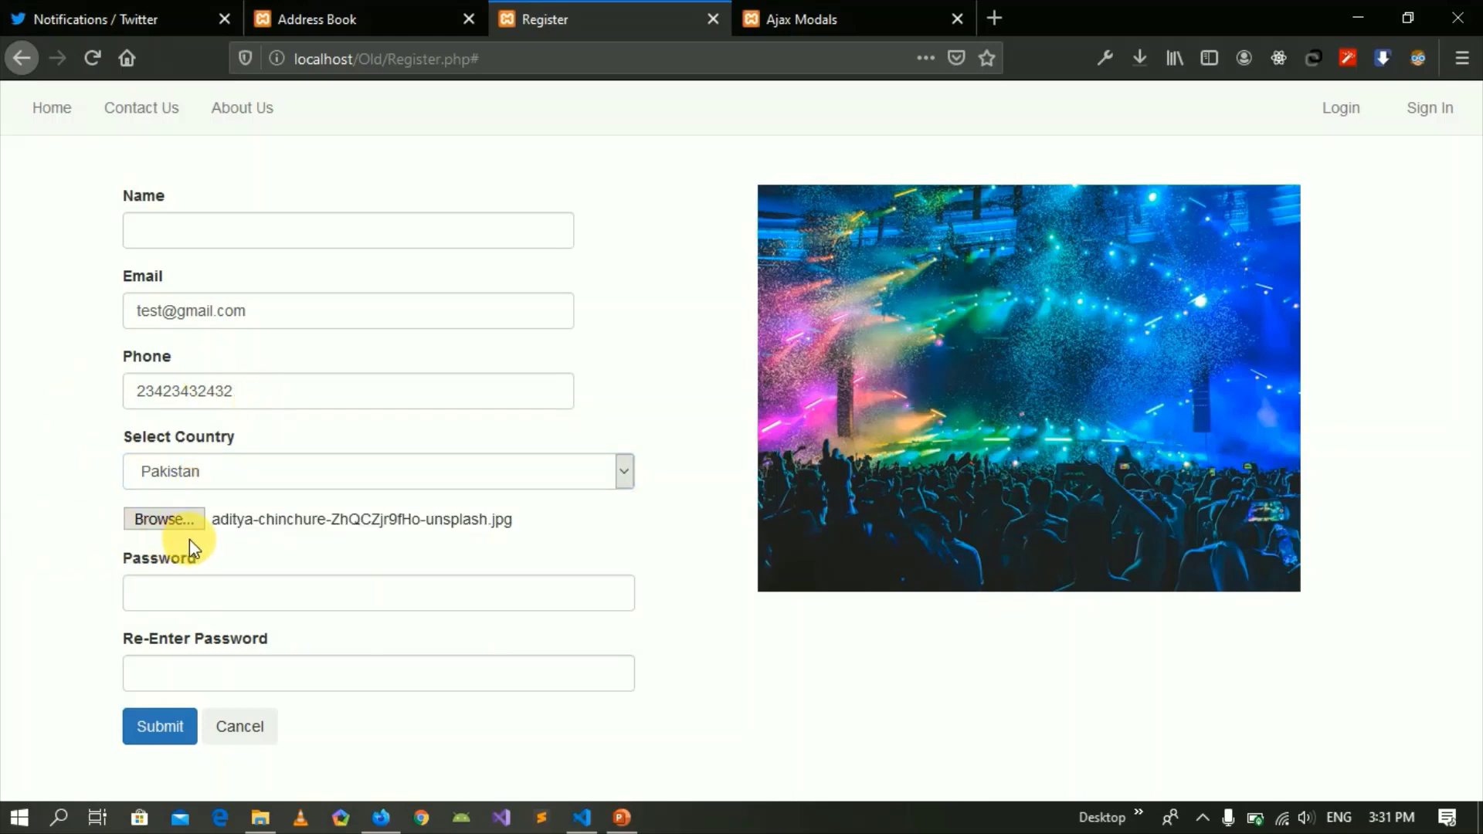
click(159, 521)
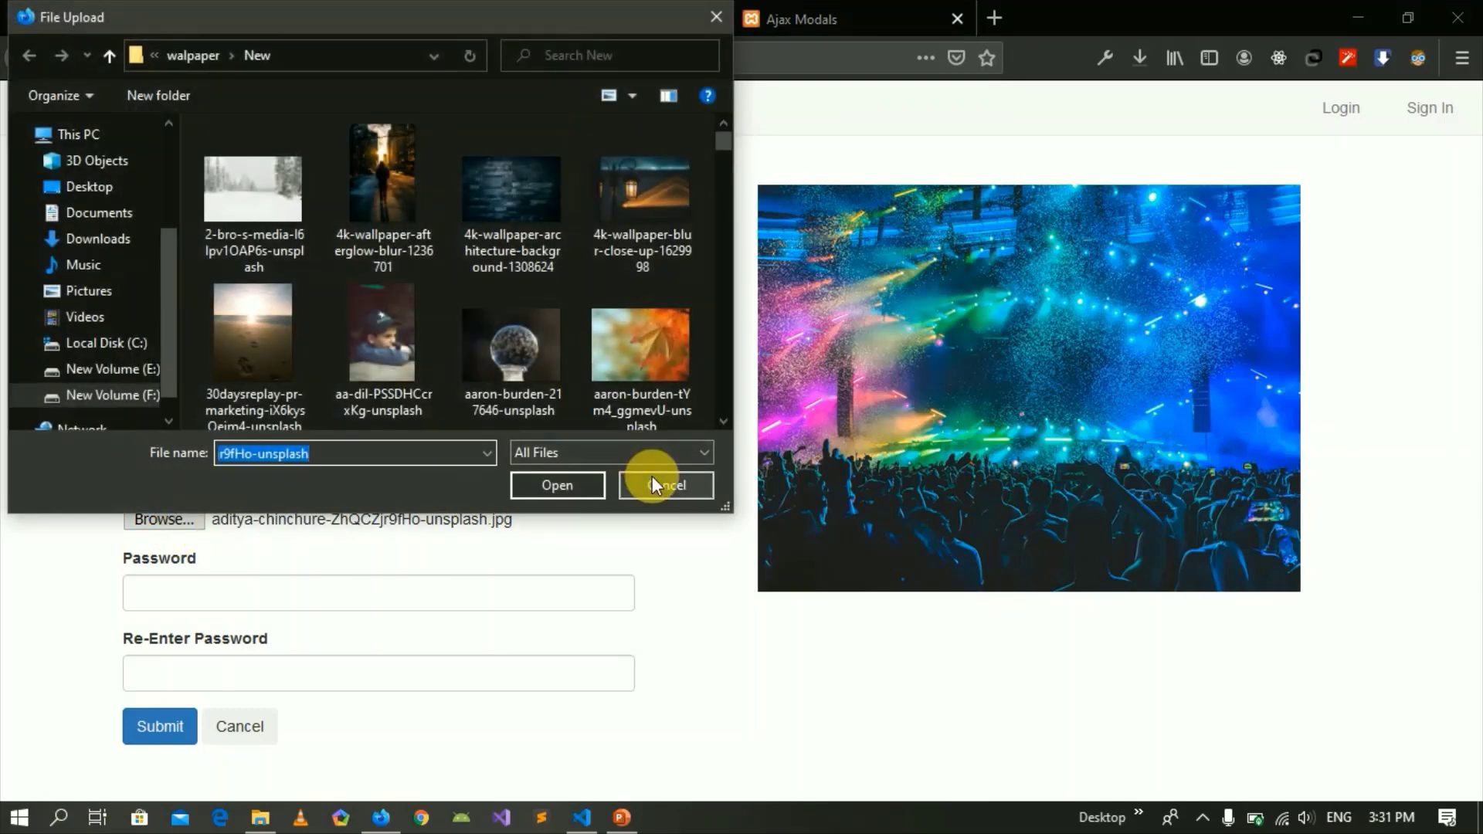
Cancel the file picker, step through the password fields, and reset the form to remove the photo.
click(661, 487)
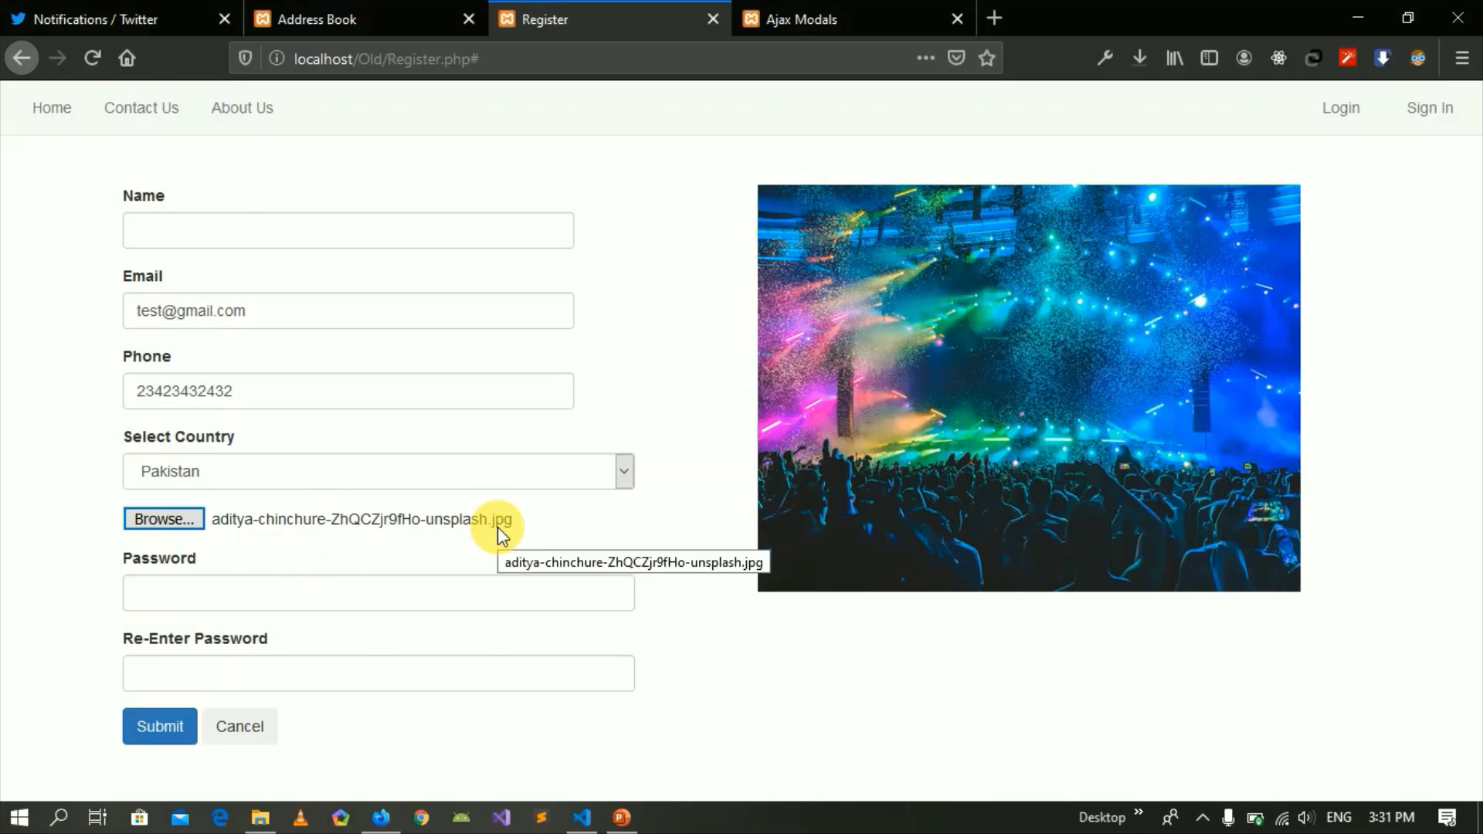
click(136, 593)
click(169, 680)
click(169, 600)
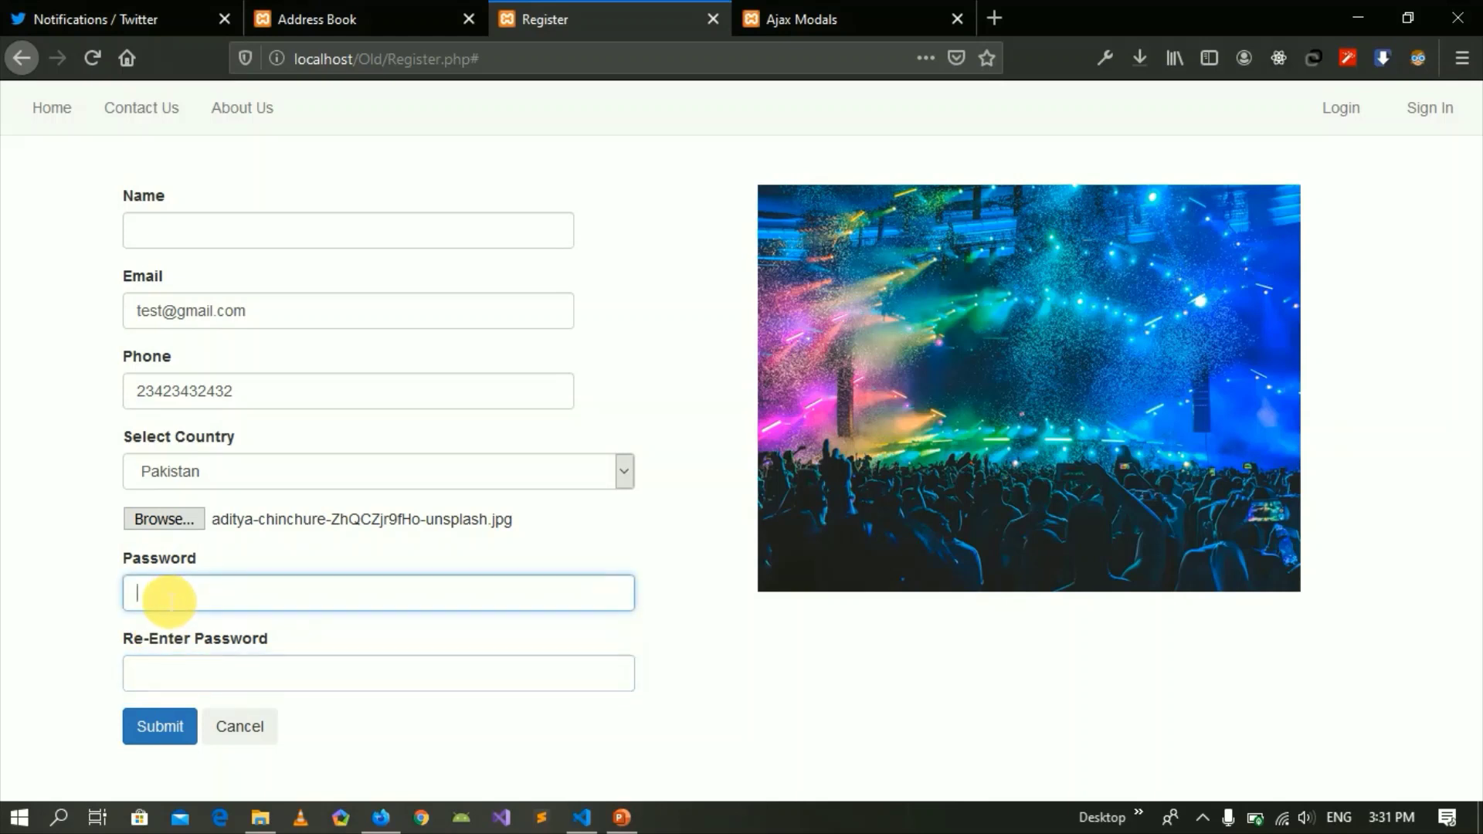
click(170, 670)
click(166, 605)
click(166, 665)
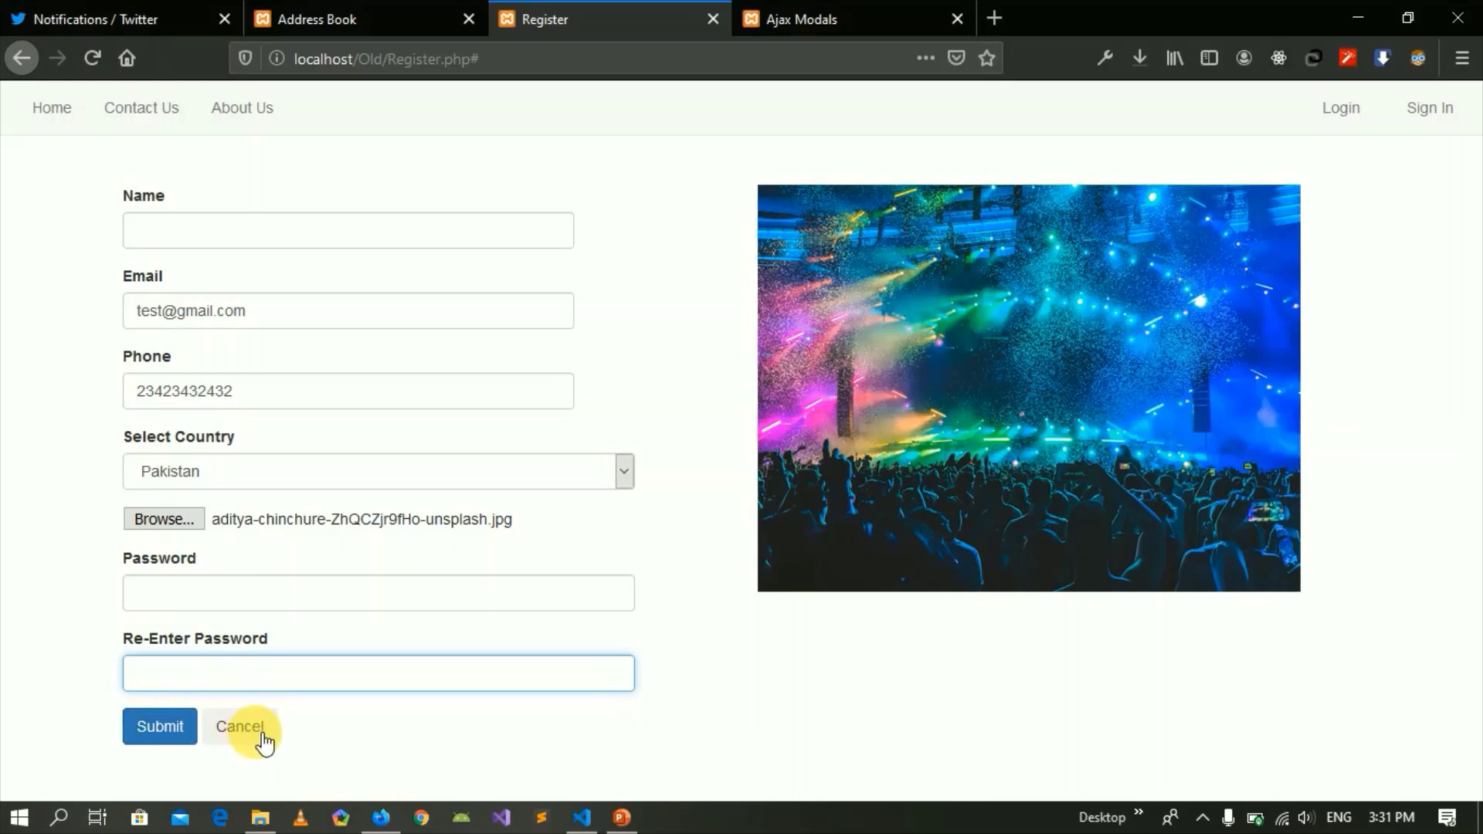
click(158, 727)
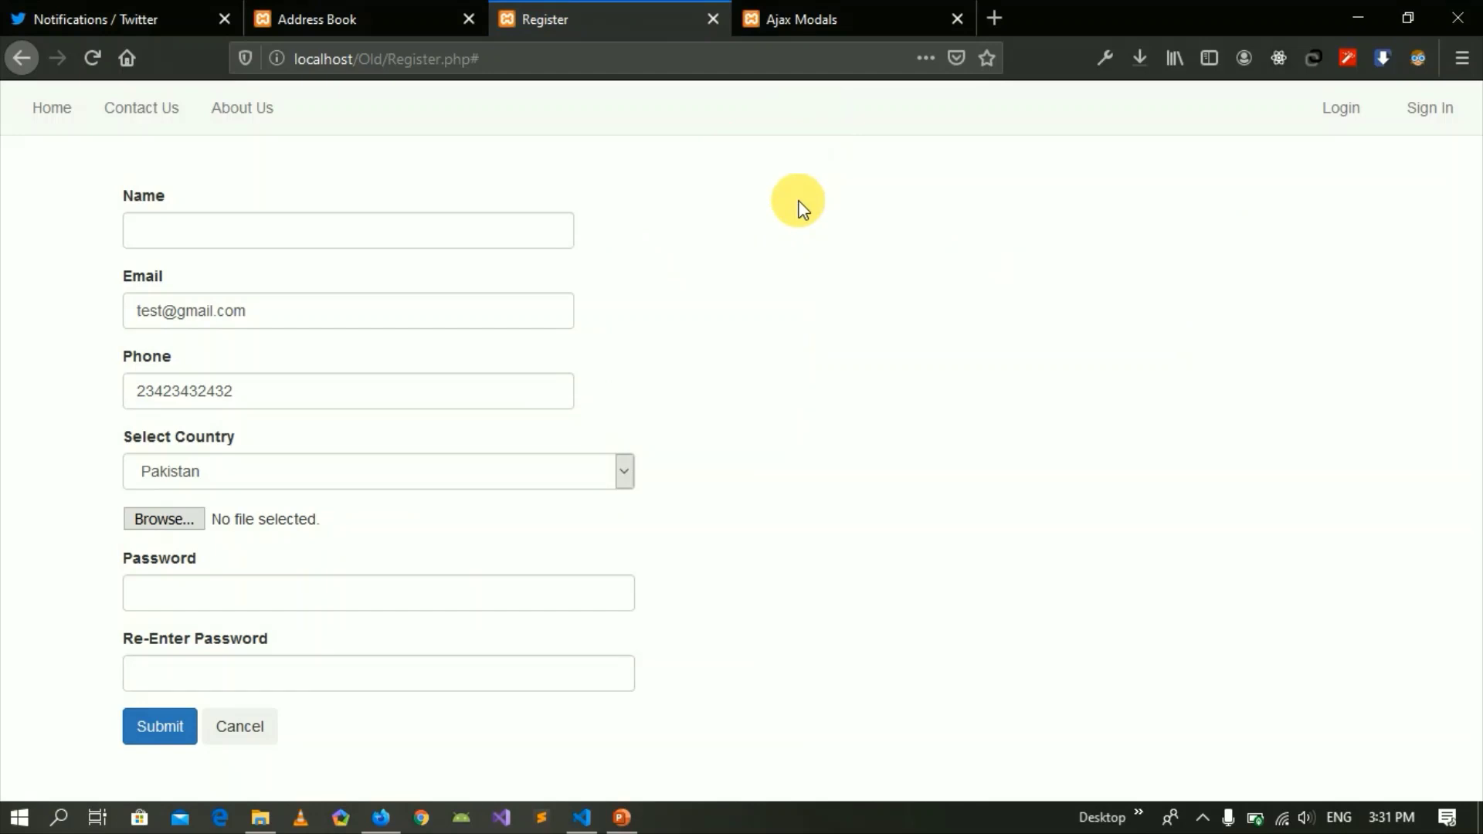
click(451, 6)
Close the new-account dialog, open Login, then move between pages to the Ajax Modals table.
click(248, 419)
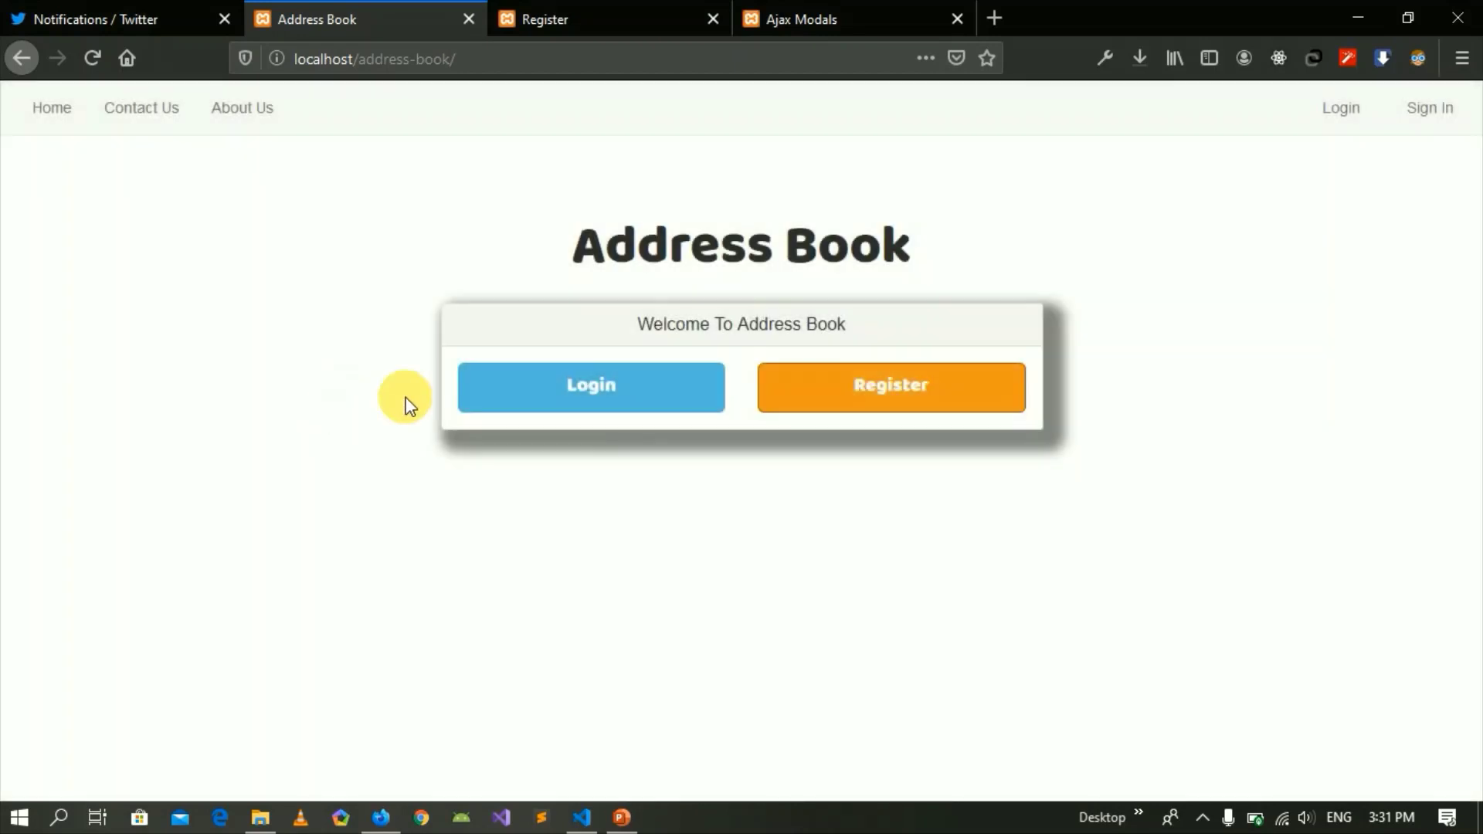
click(622, 401)
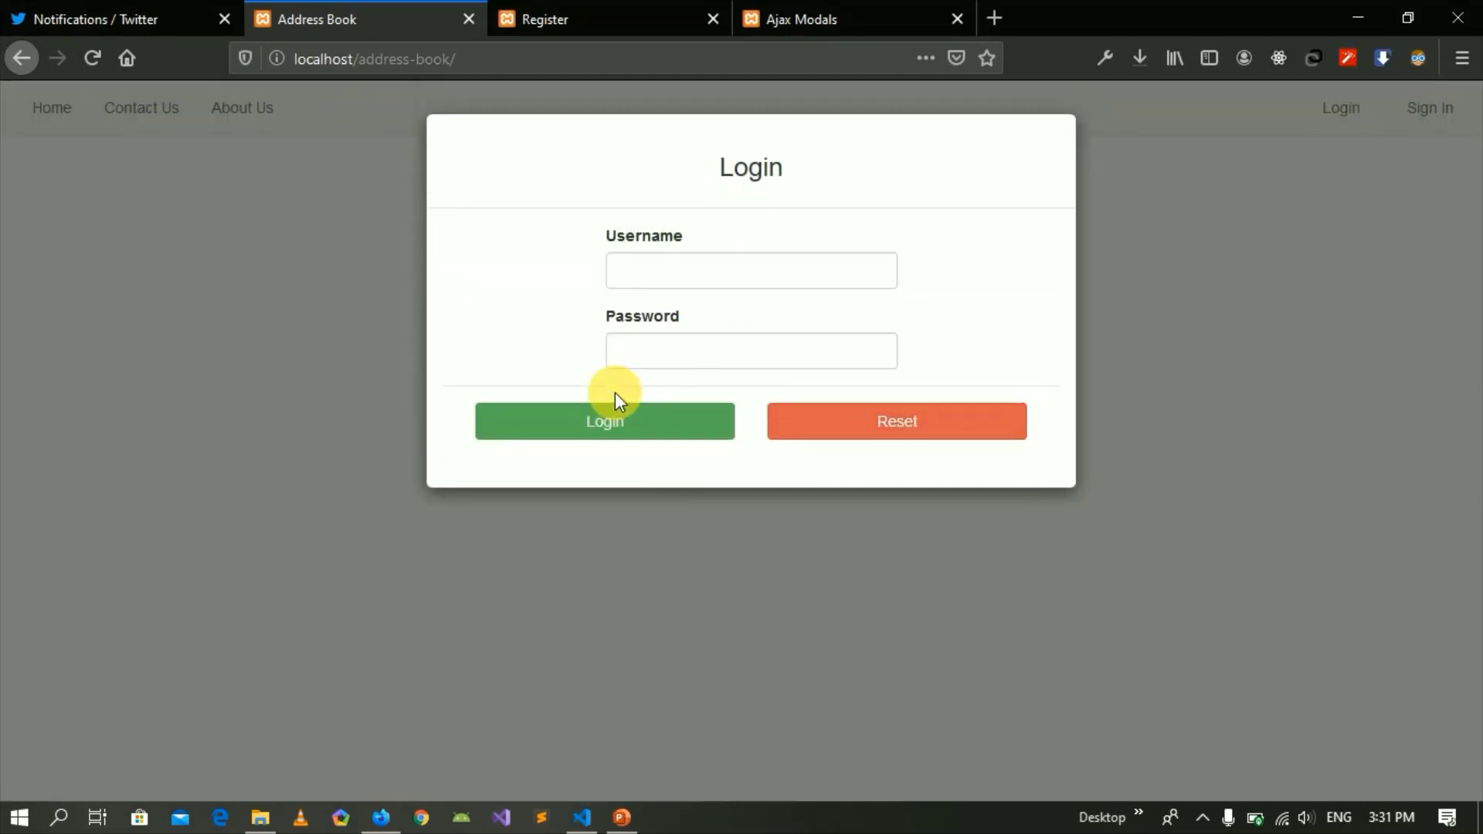
click(580, 9)
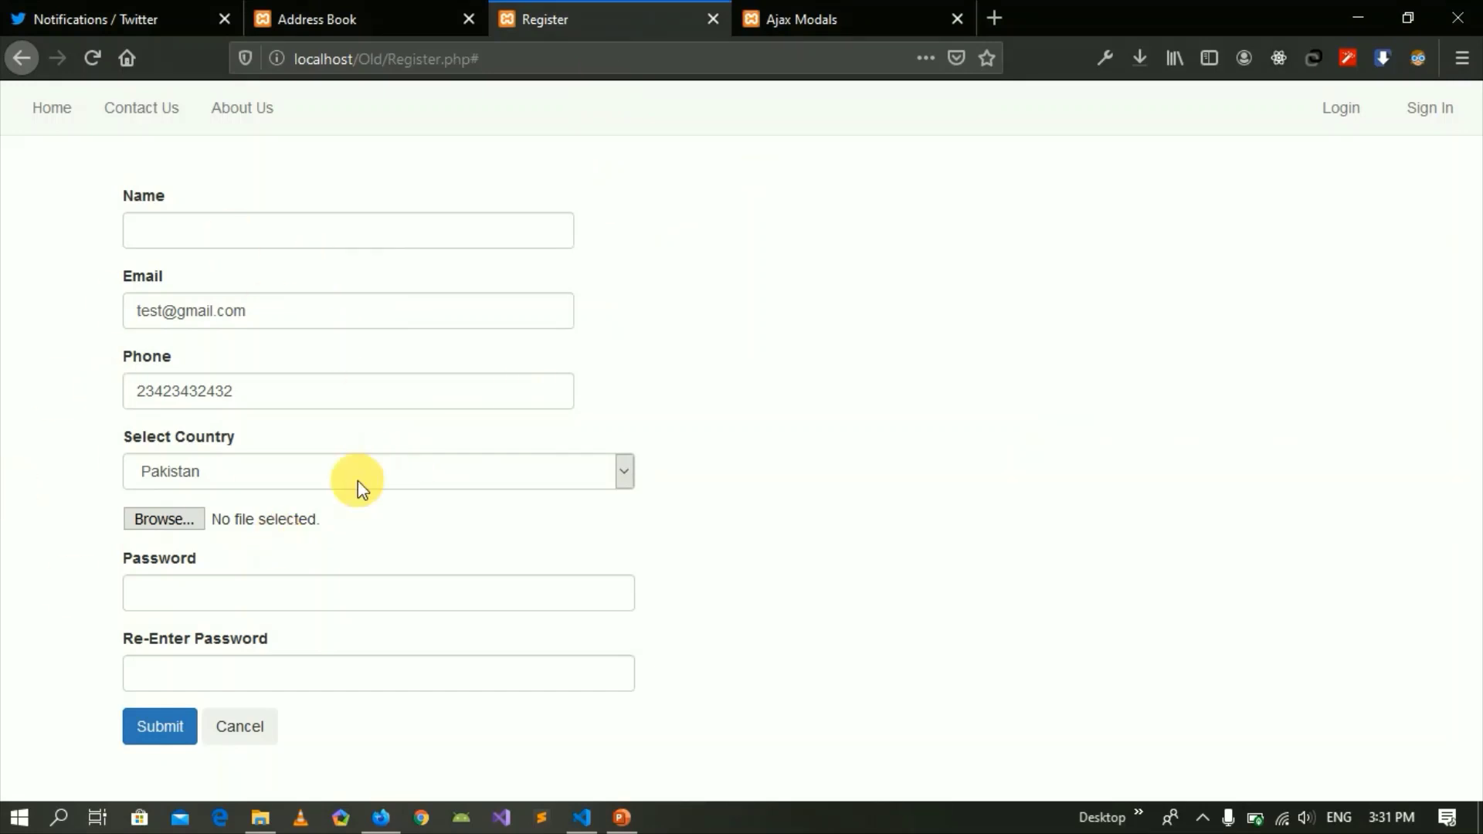
click(388, 17)
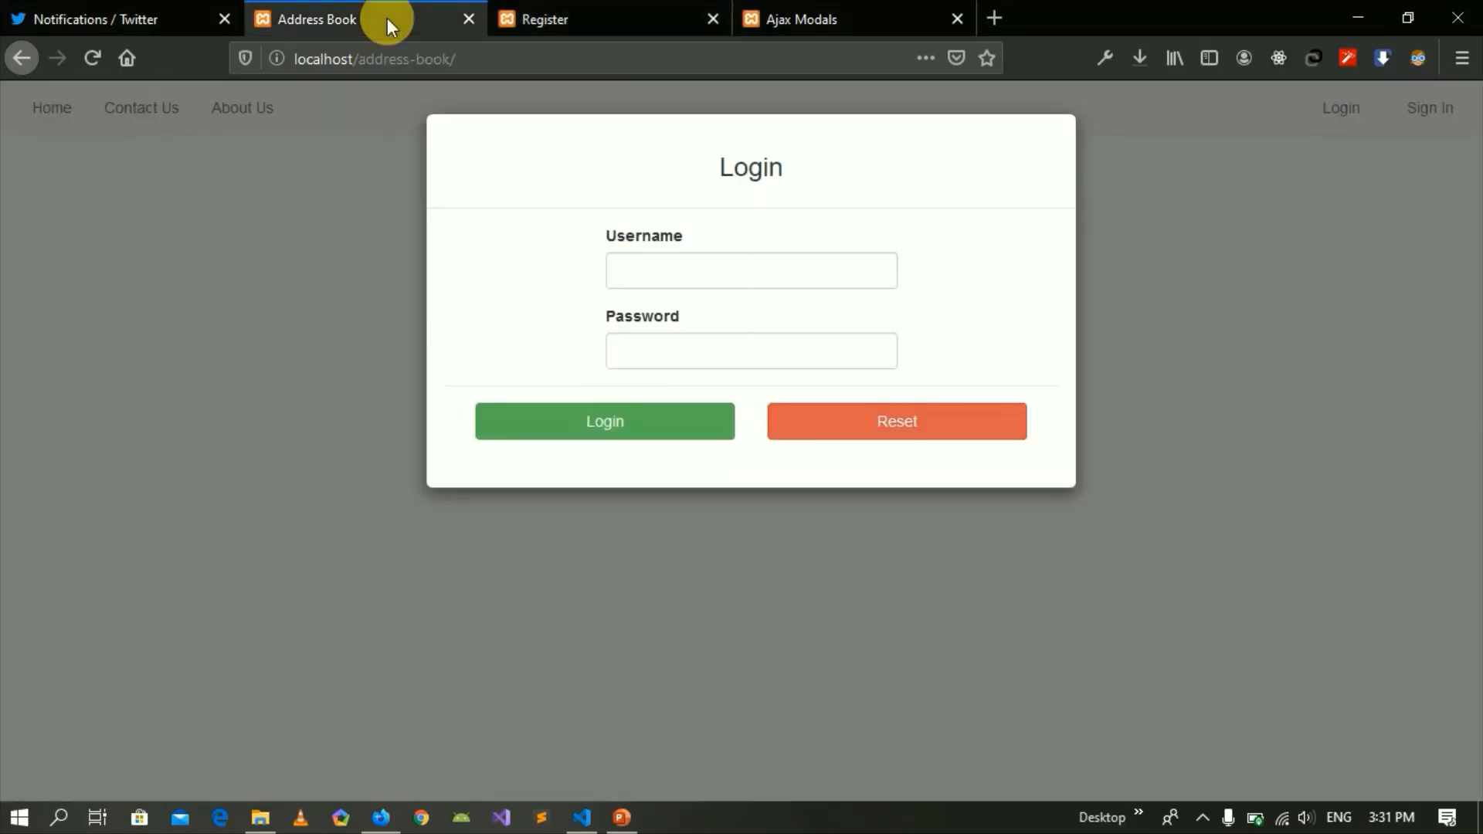
click(638, 10)
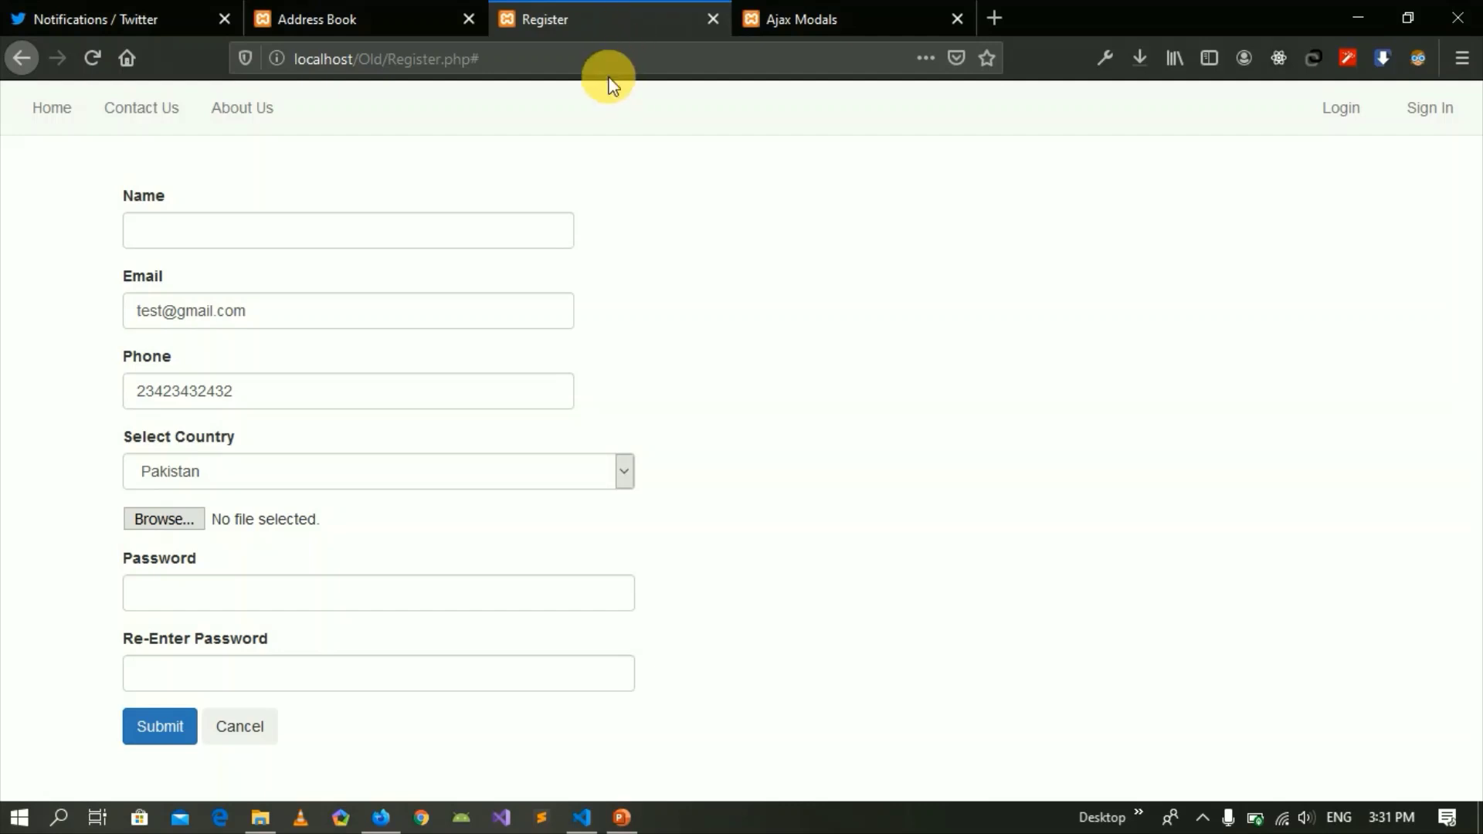
click(430, 11)
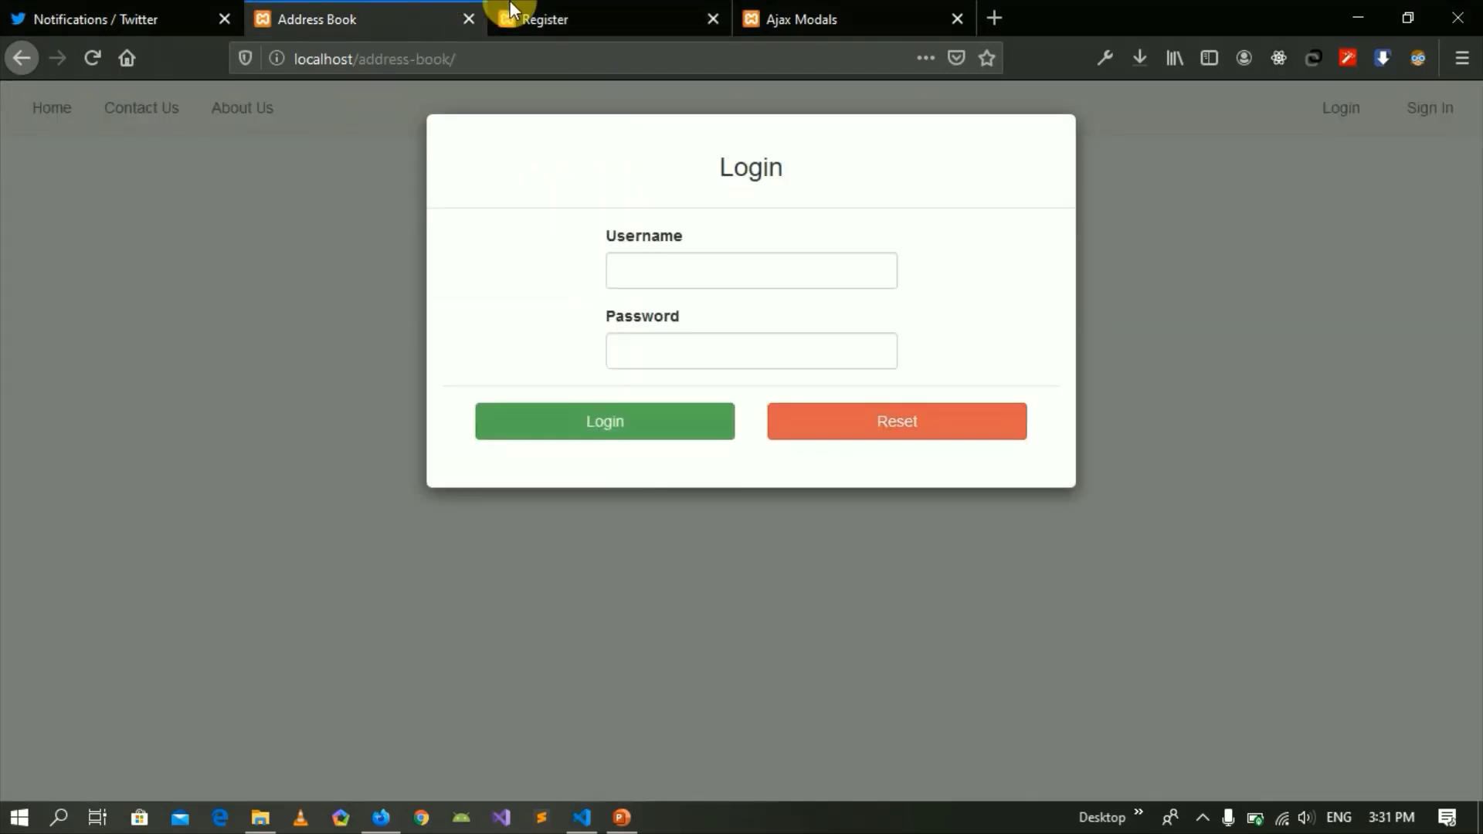
click(765, 11)
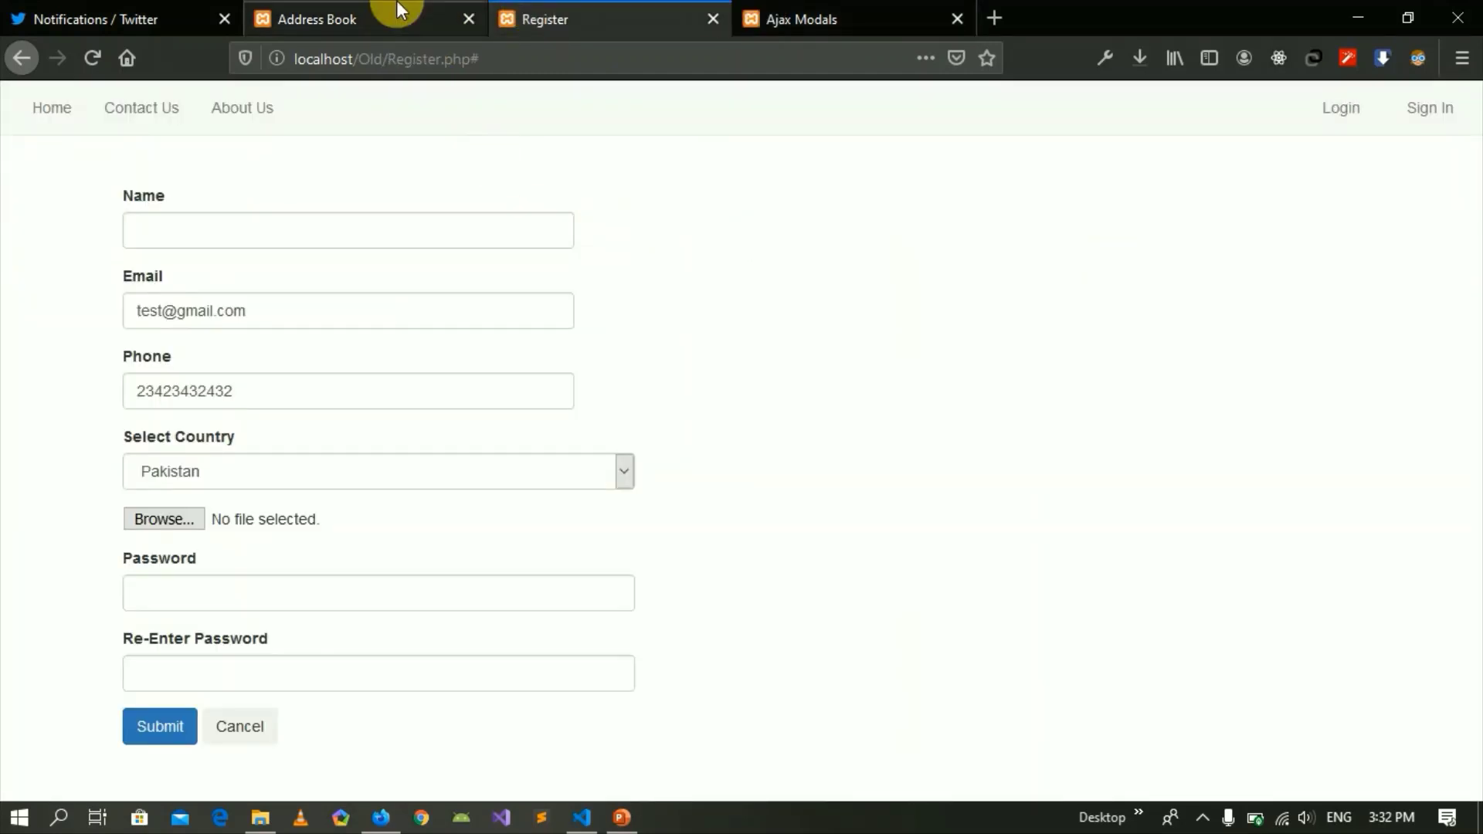
click(811, 17)
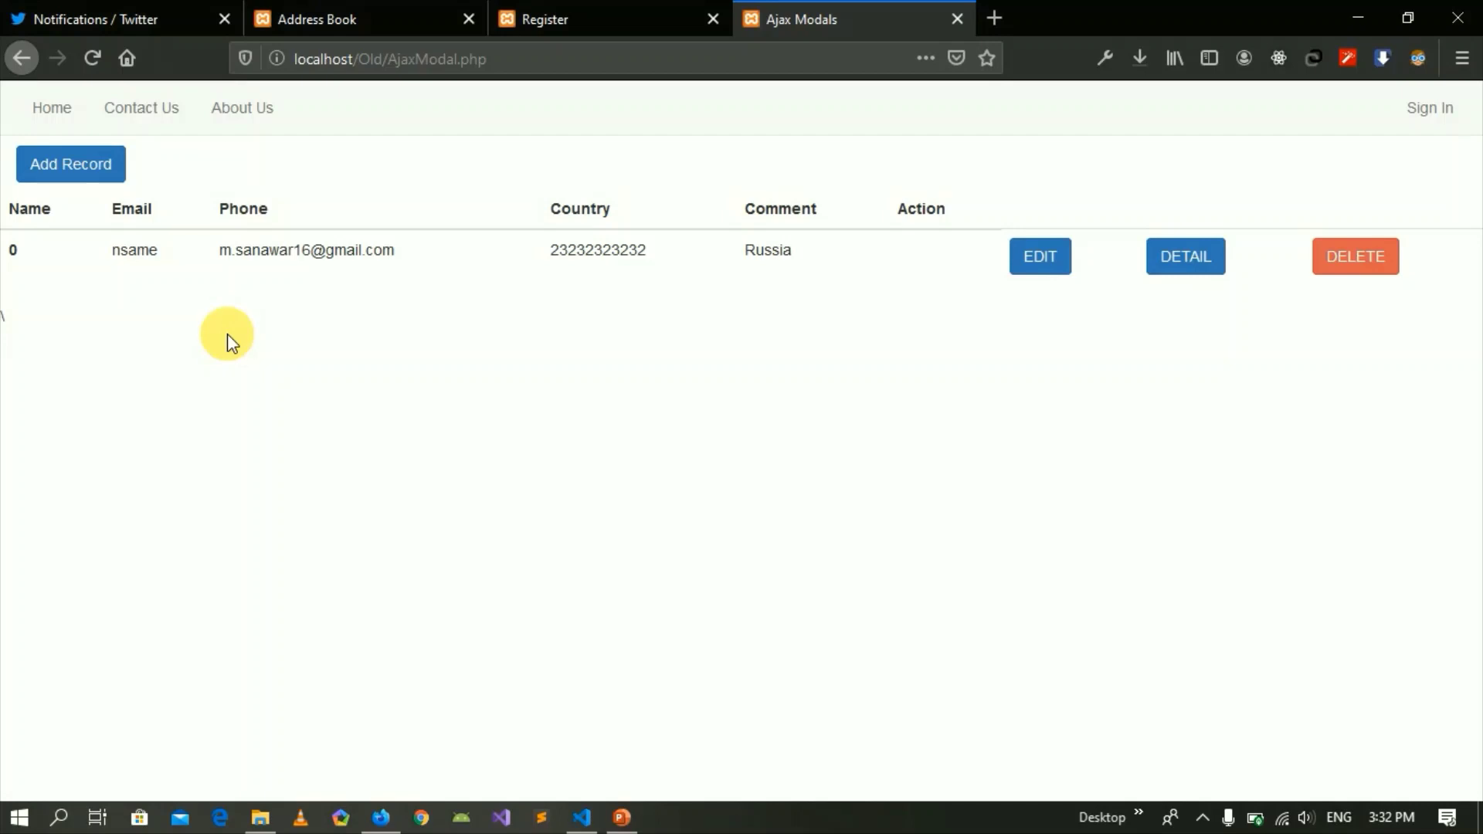
Delete the only record, dismiss the Successful alert, and open the Add new Record form.
click(1358, 261)
click(805, 389)
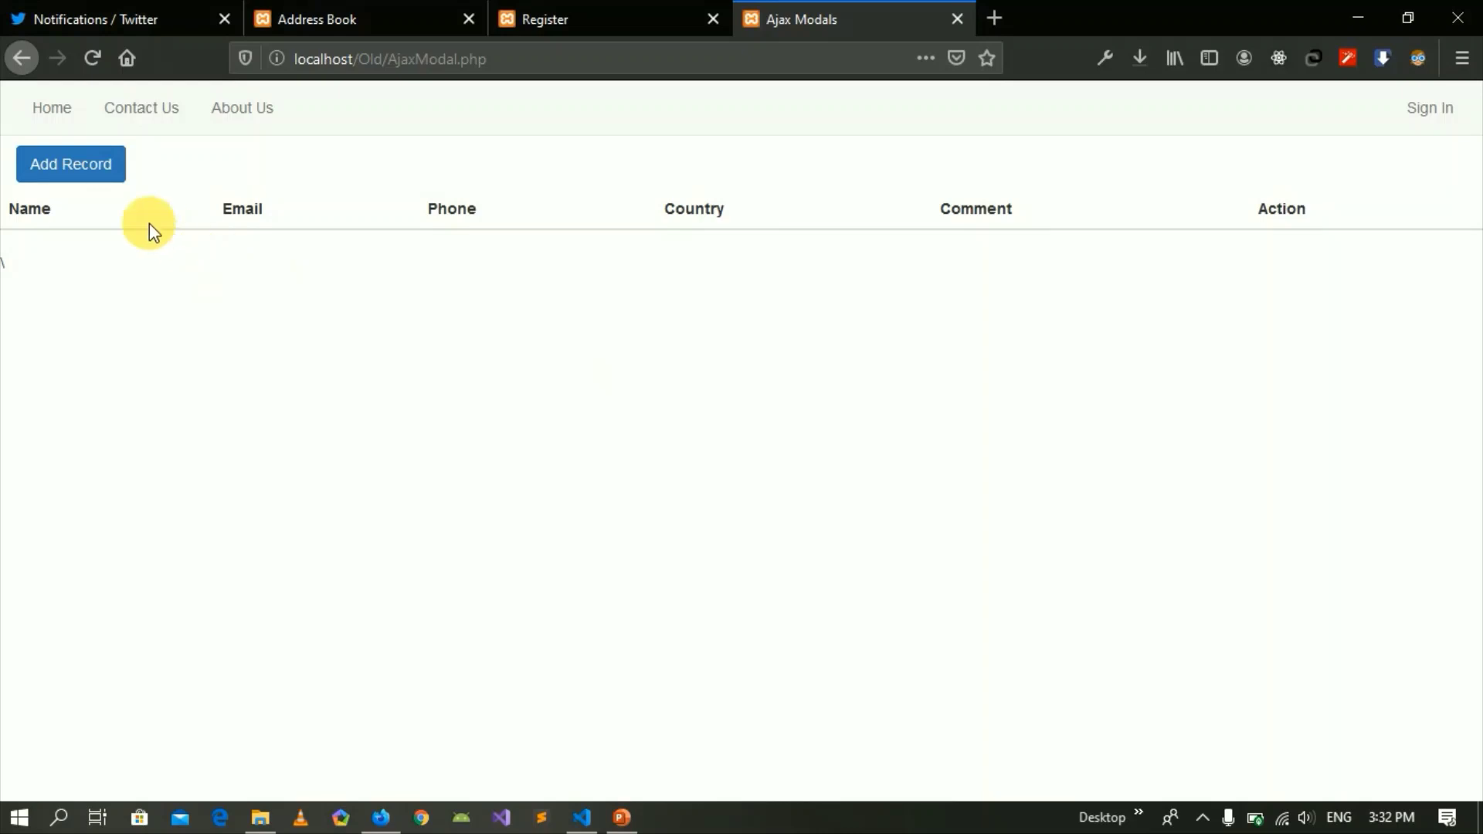
click(83, 166)
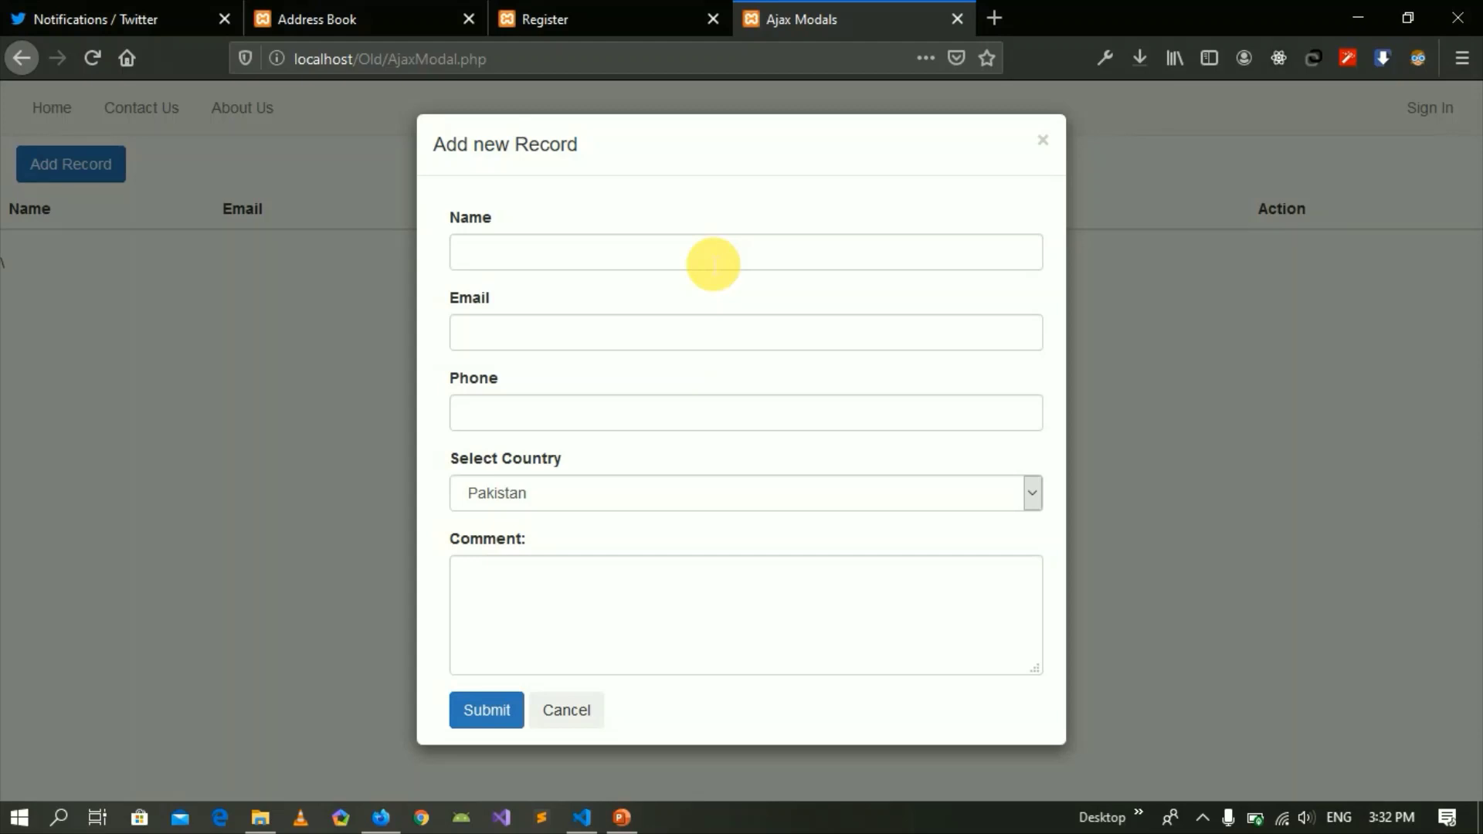
click(74, 321)
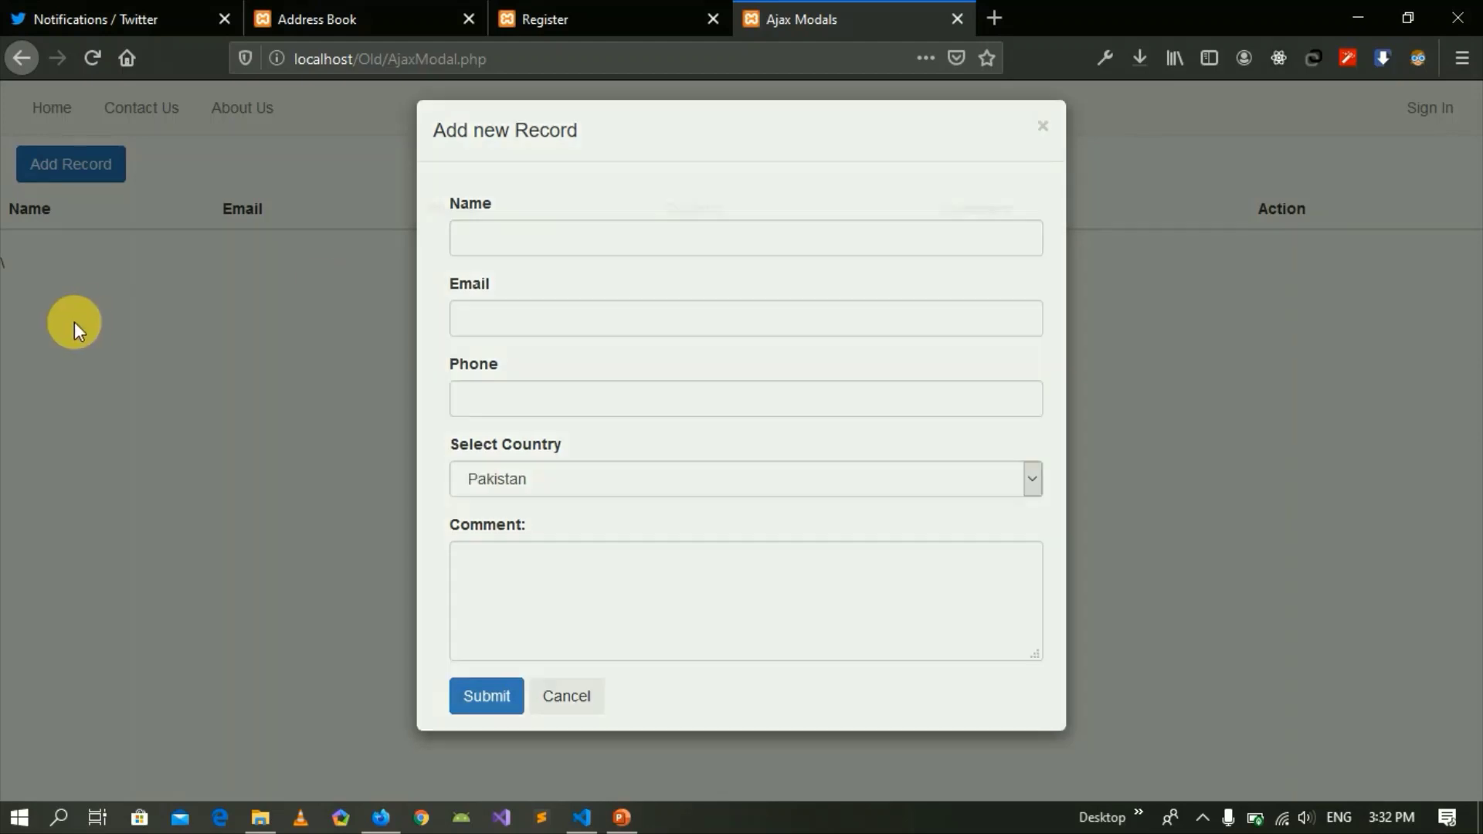
click(74, 171)
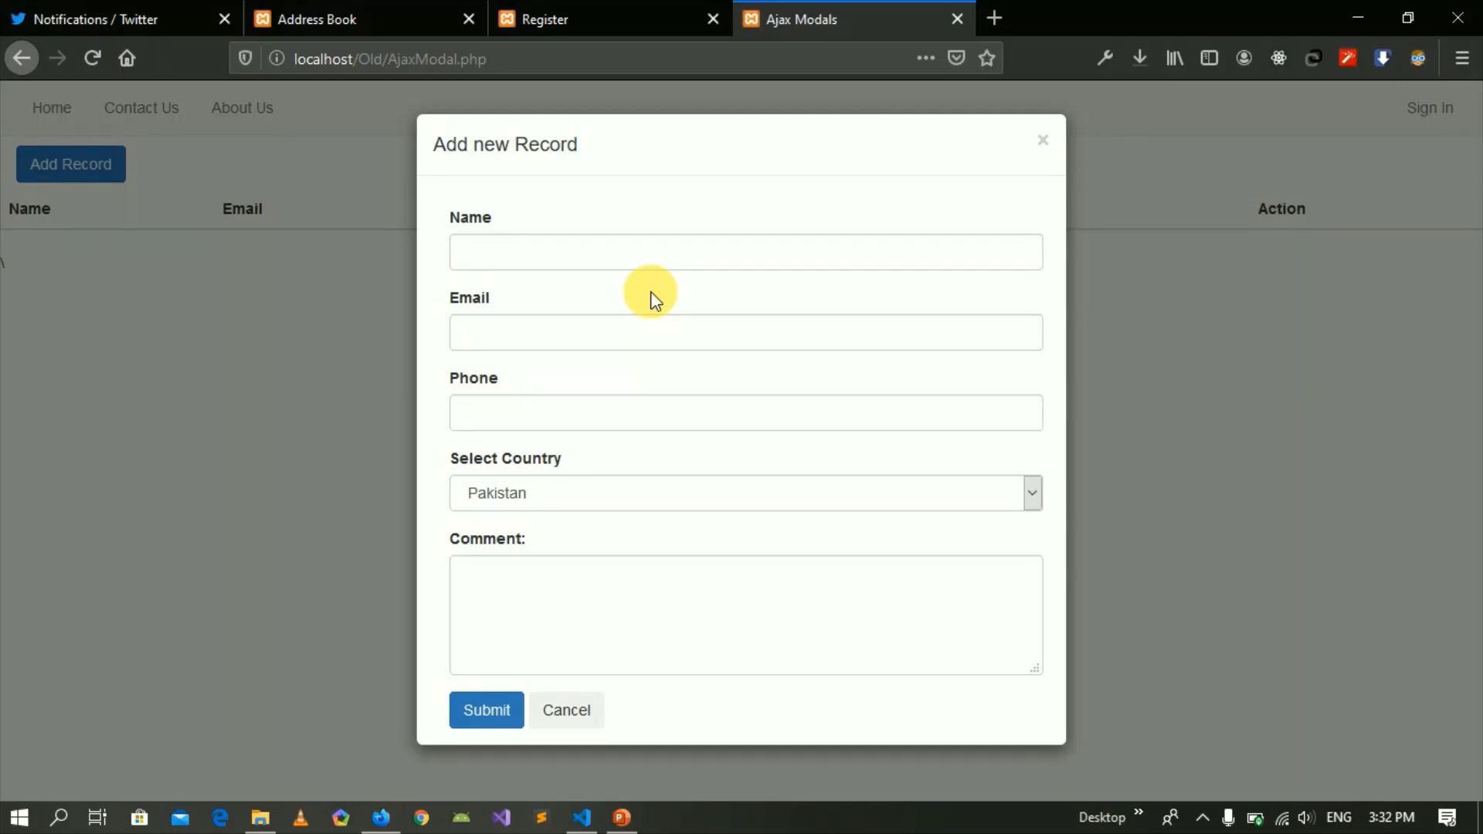
click(508, 265)
text(sanawar)
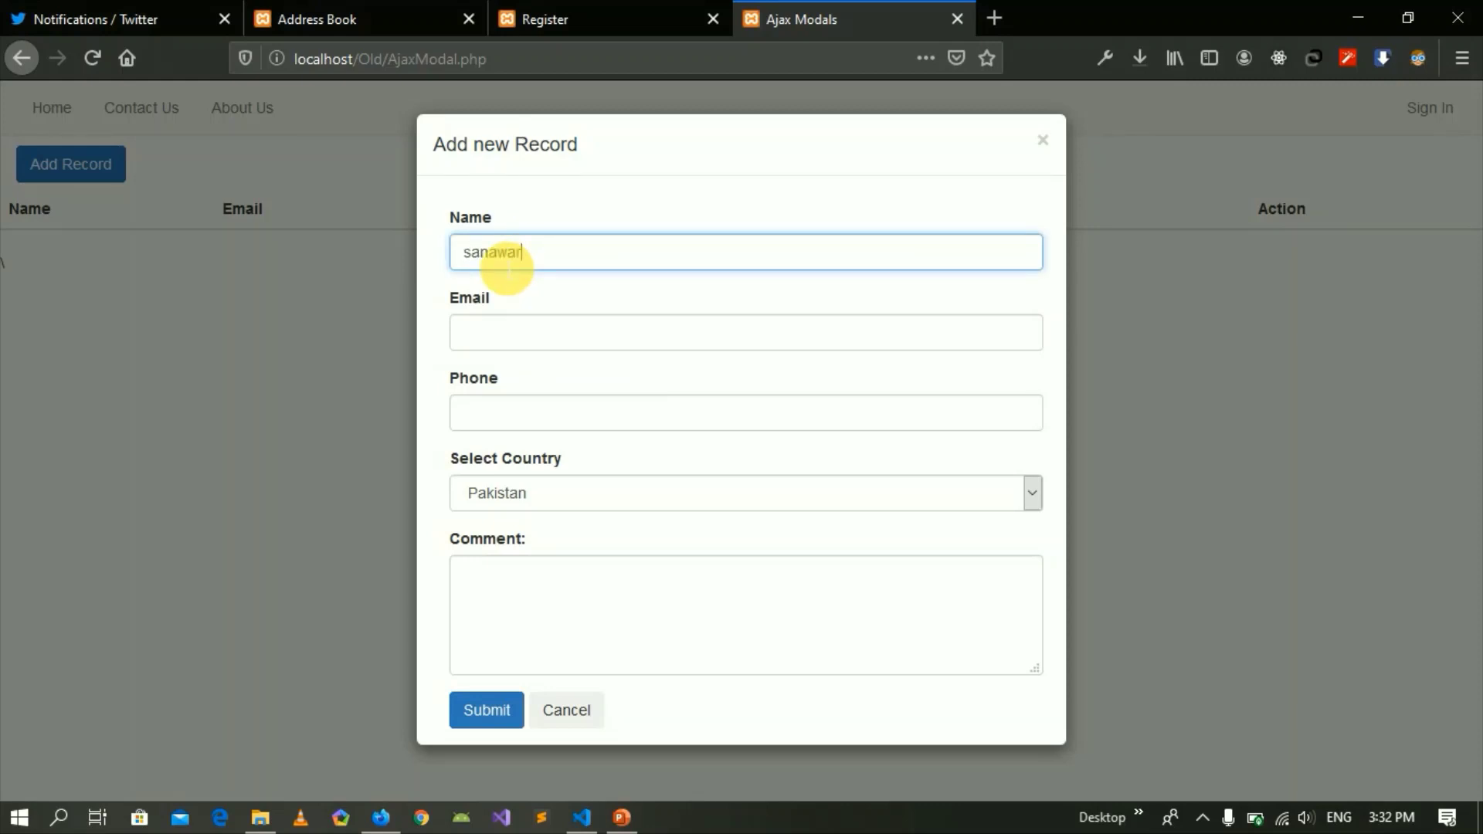
key(Tab)
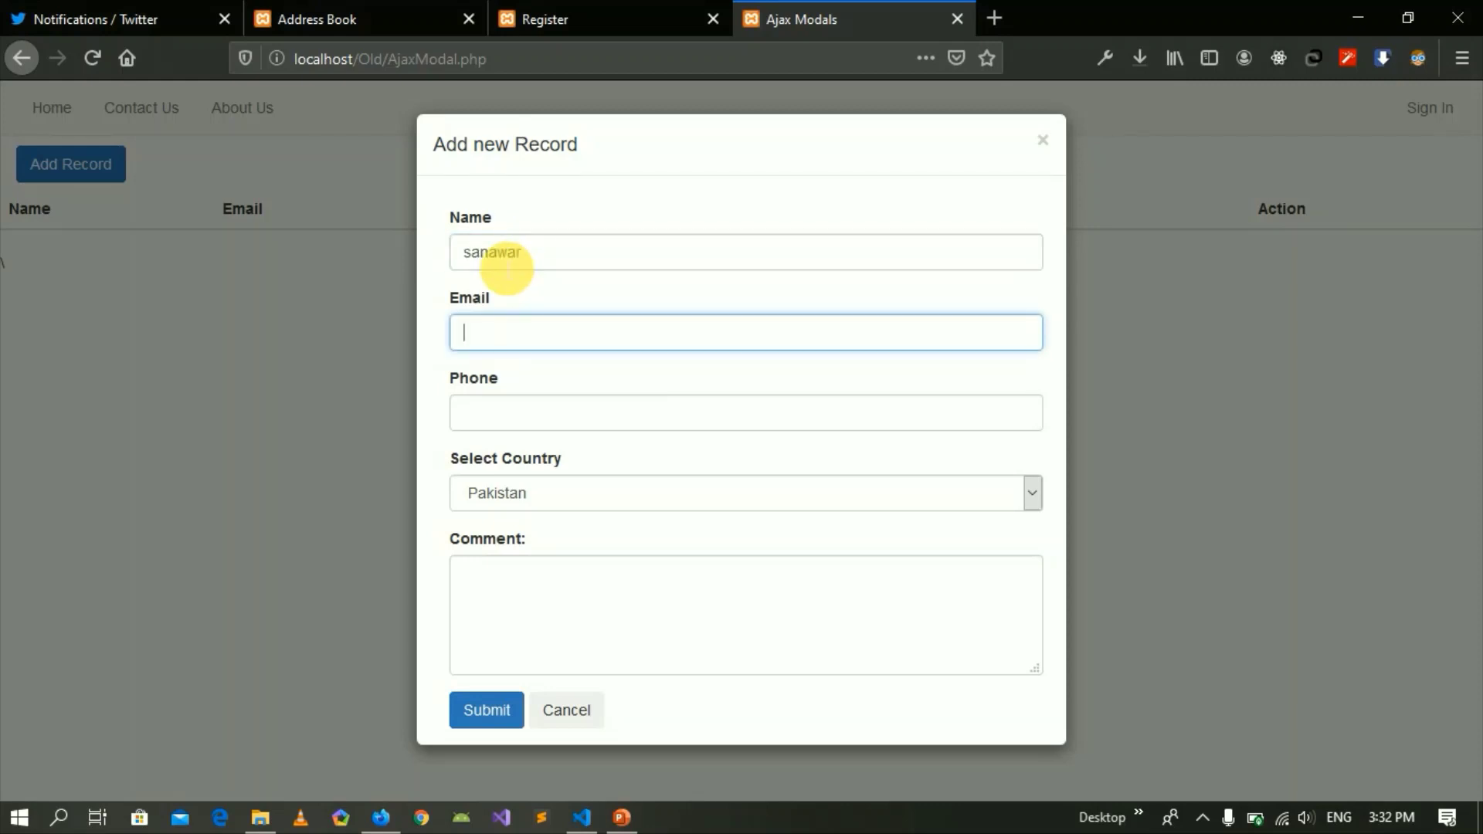
text(m)
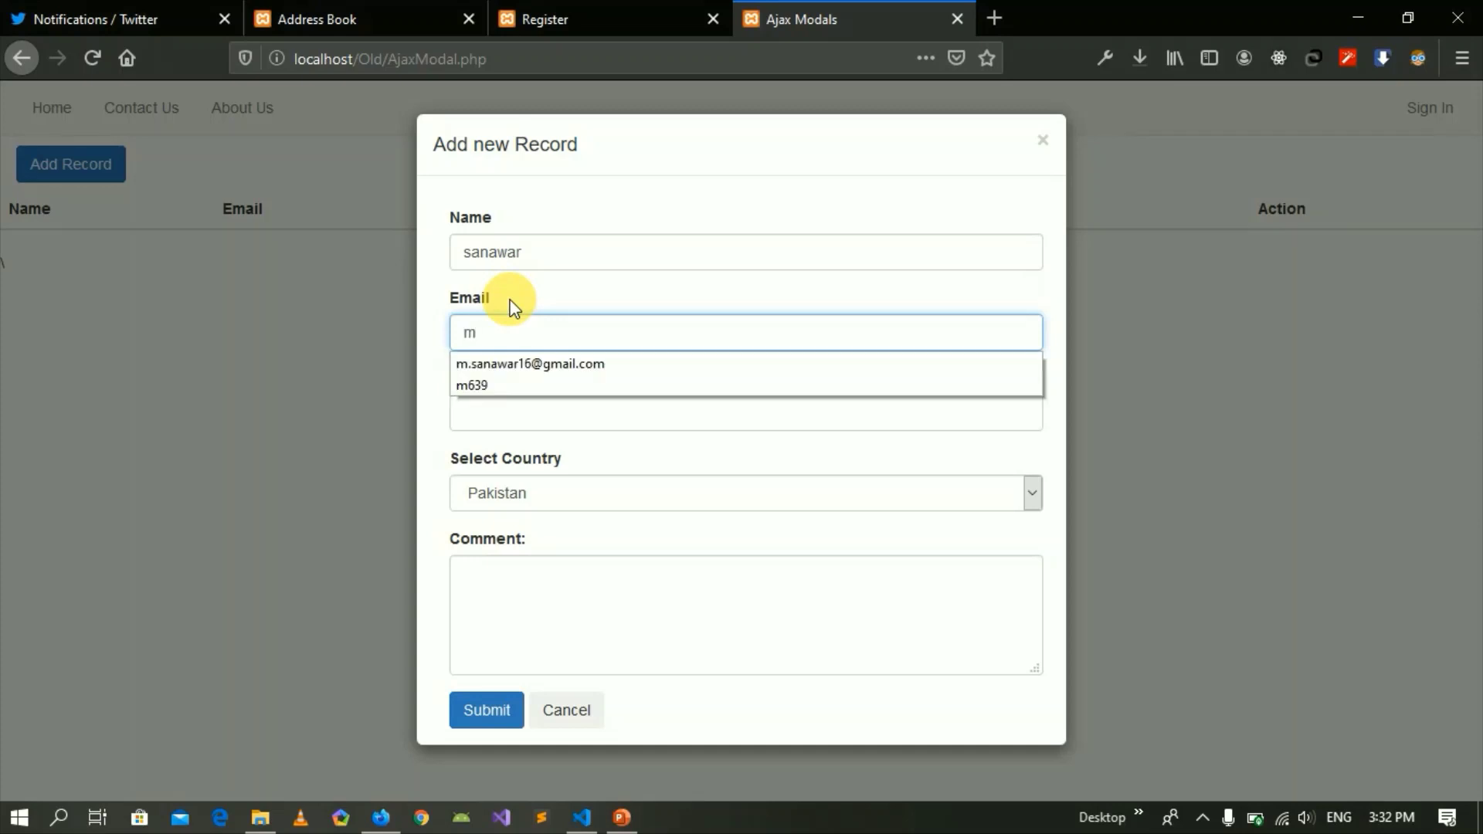
key(Down)
key(Return)
key(Tab)
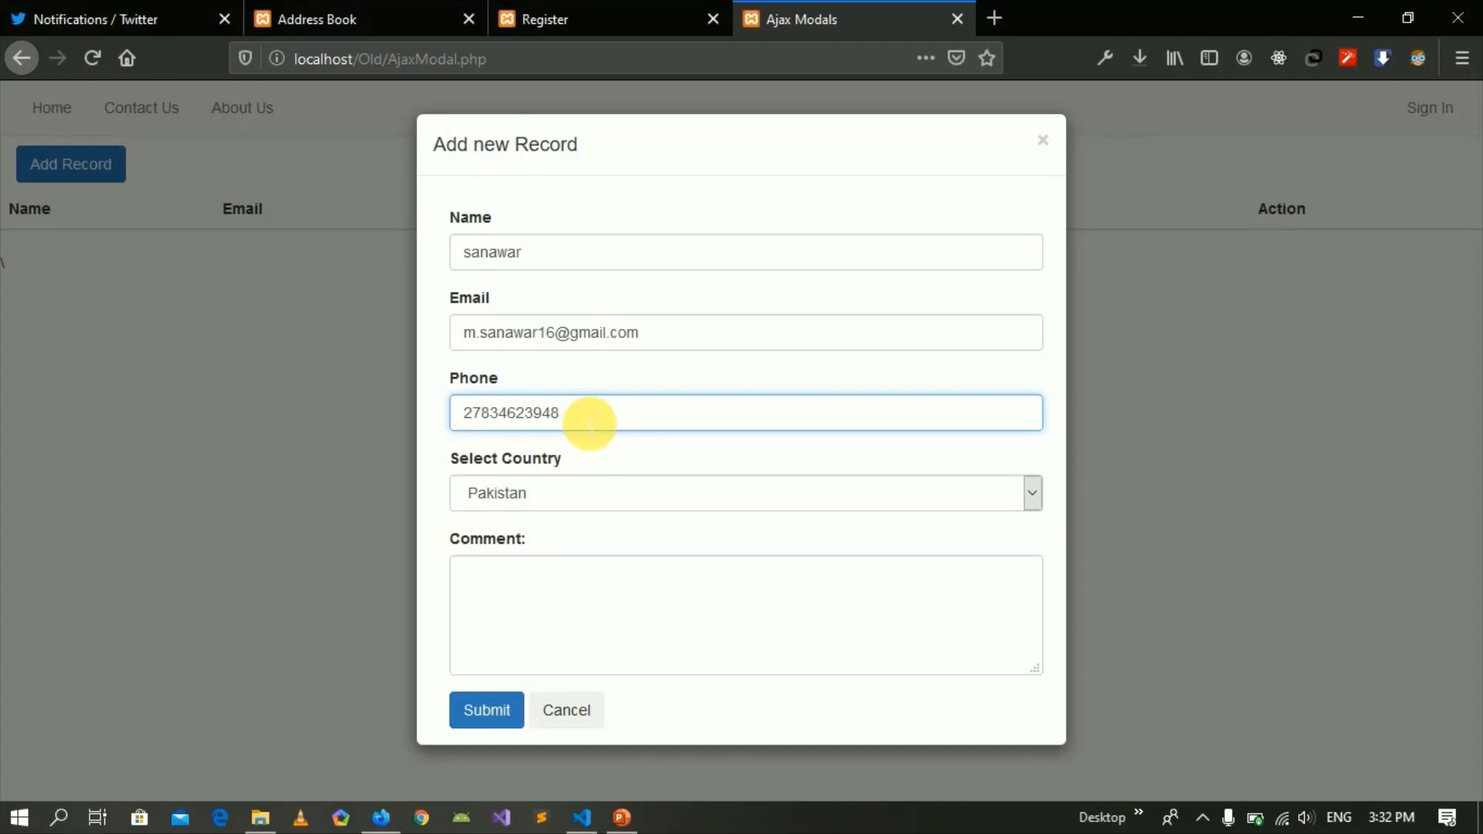
Choose Russia as the country and submit the new record.
click(524, 496)
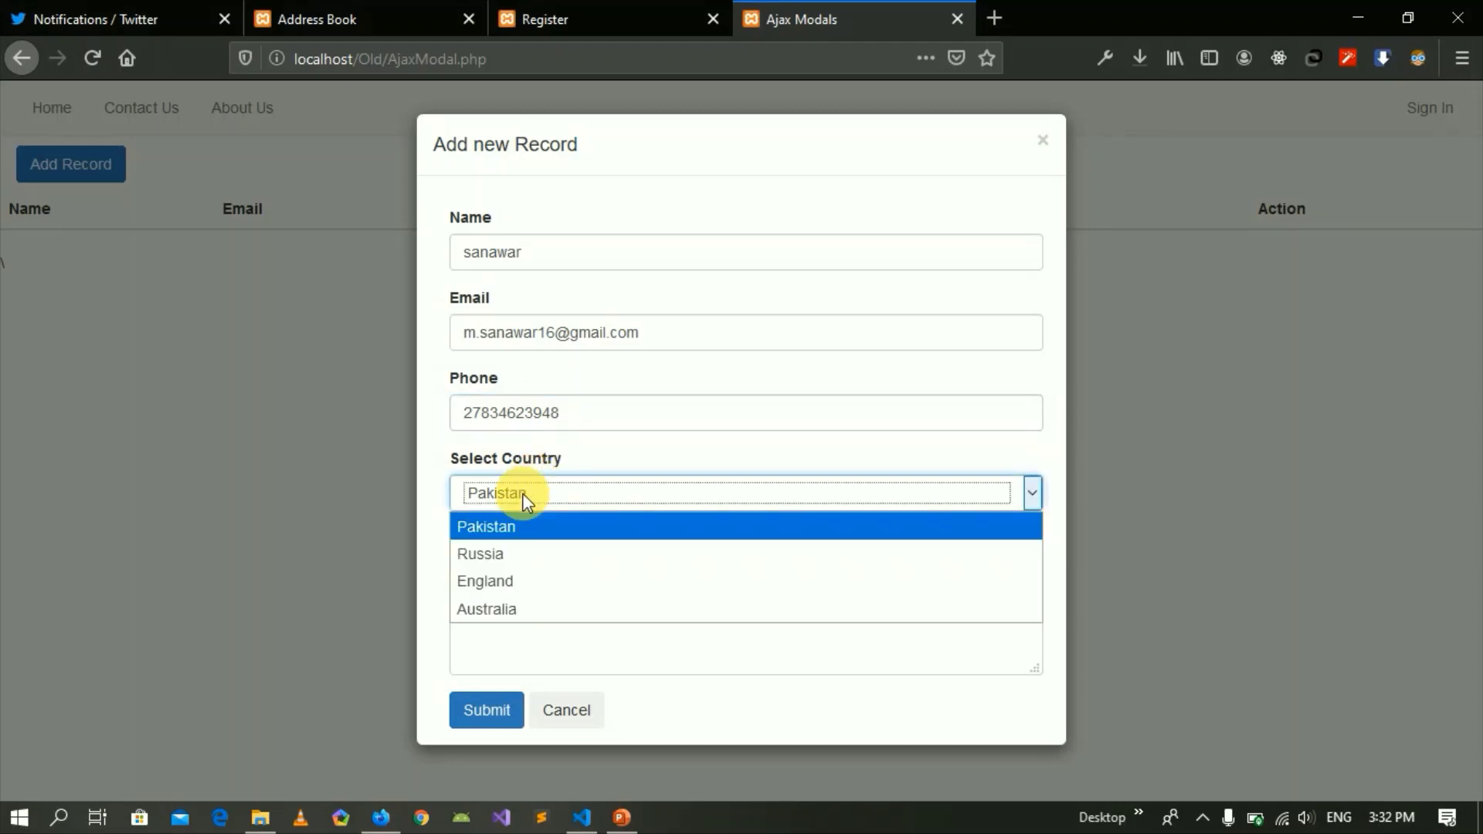
click(519, 548)
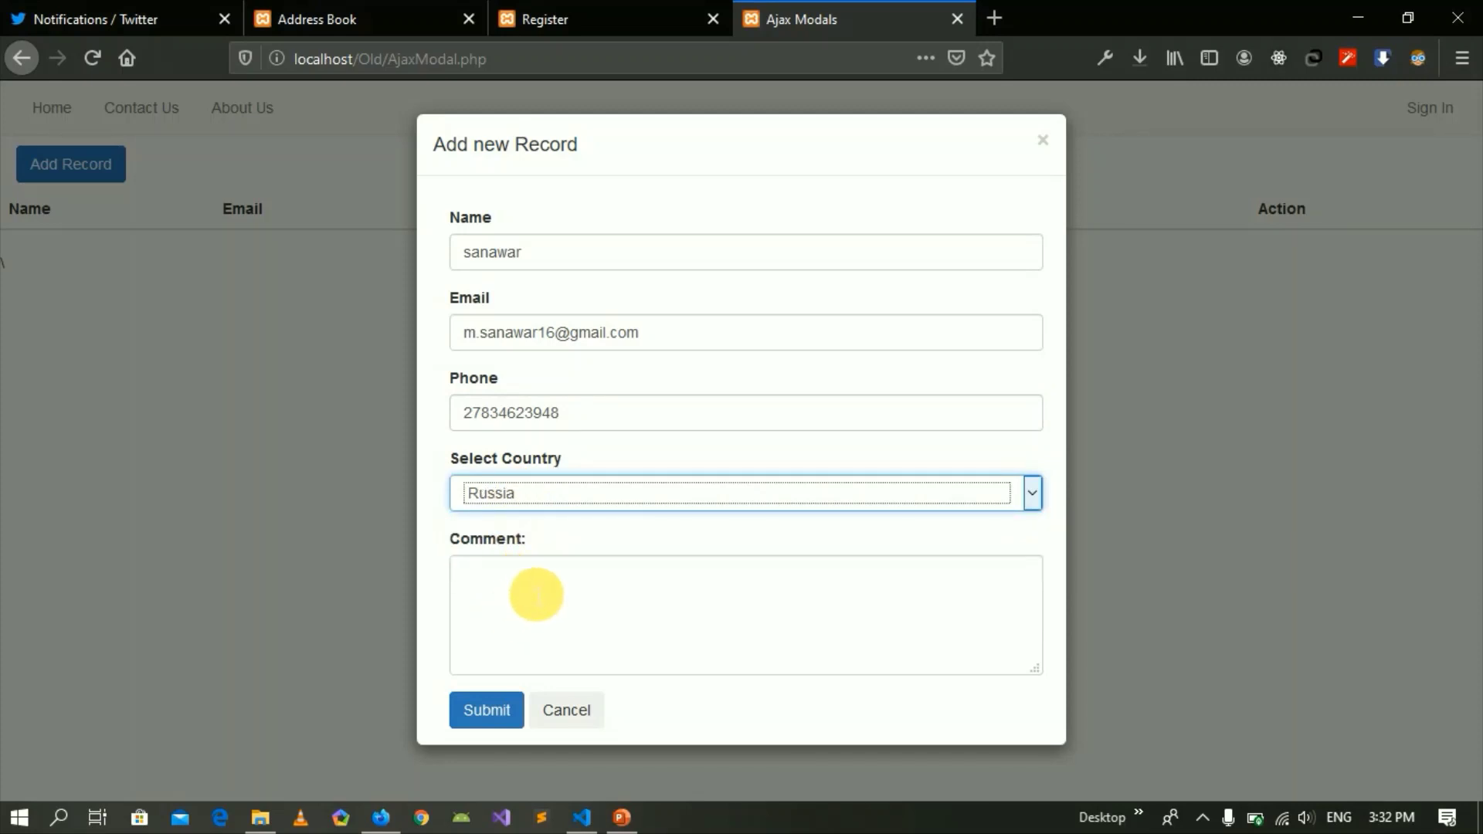
click(536, 595)
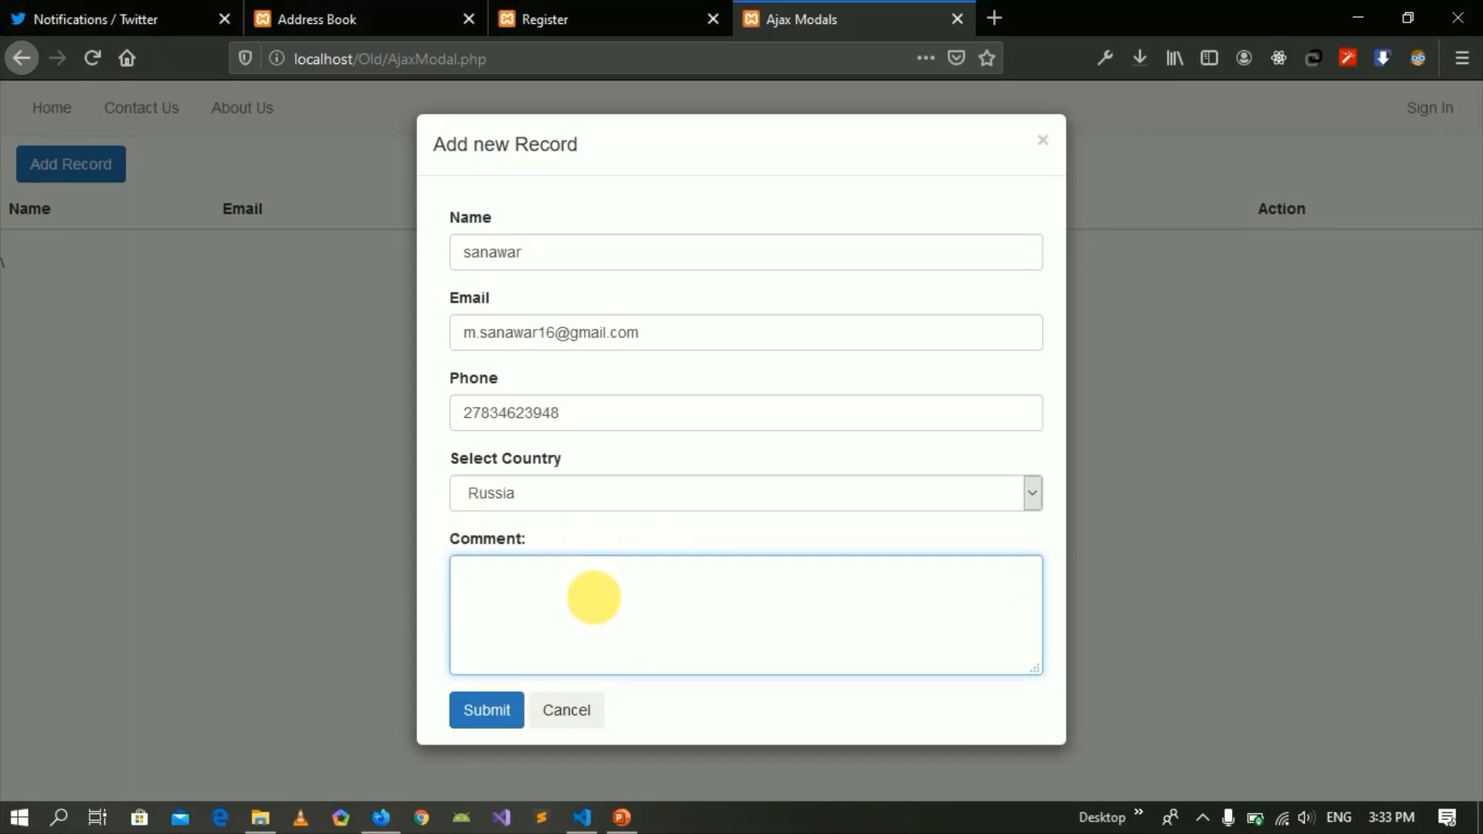
click(494, 712)
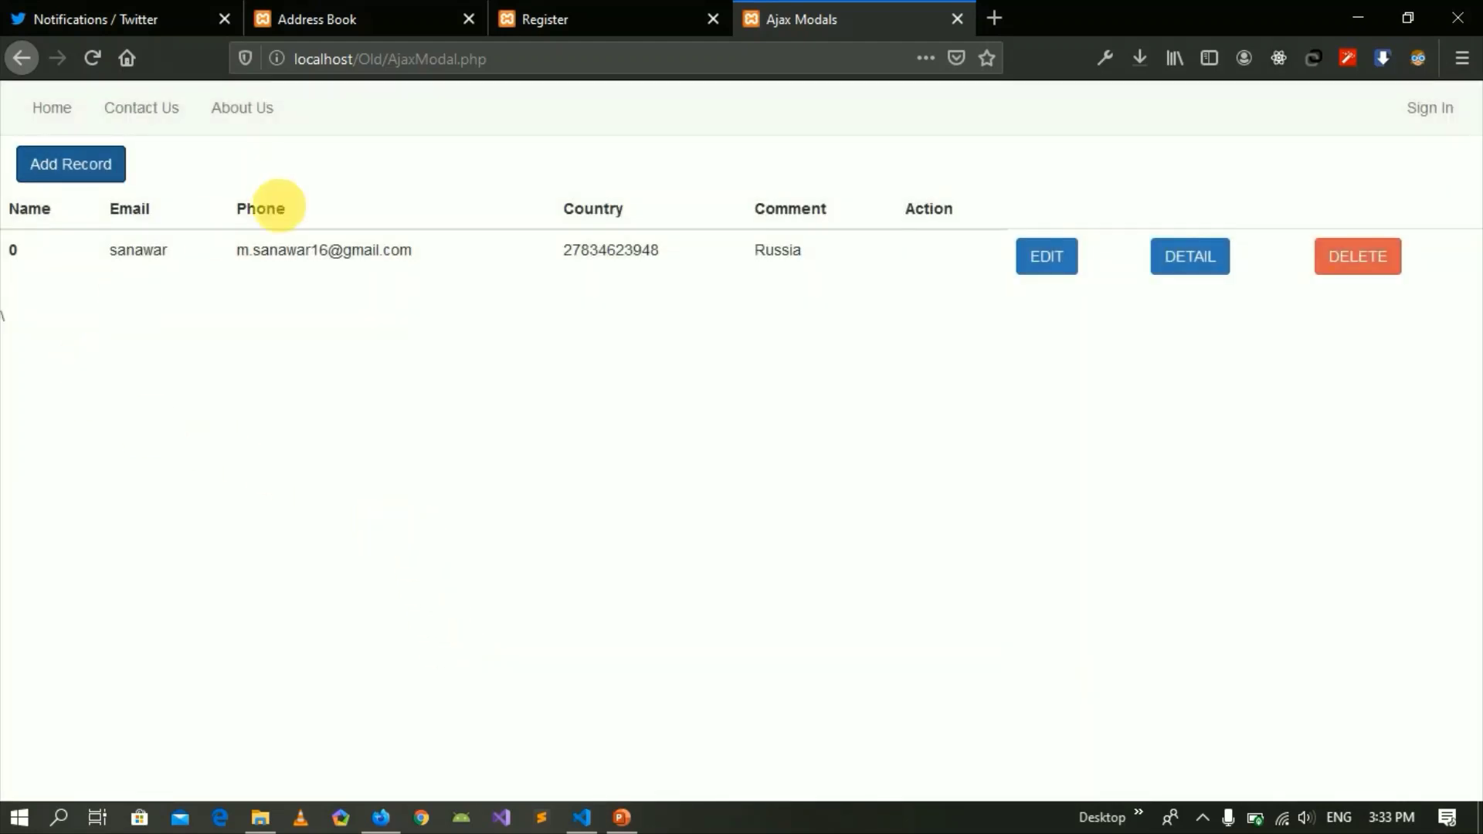
drag(104, 253, 927, 274)
click(776, 396)
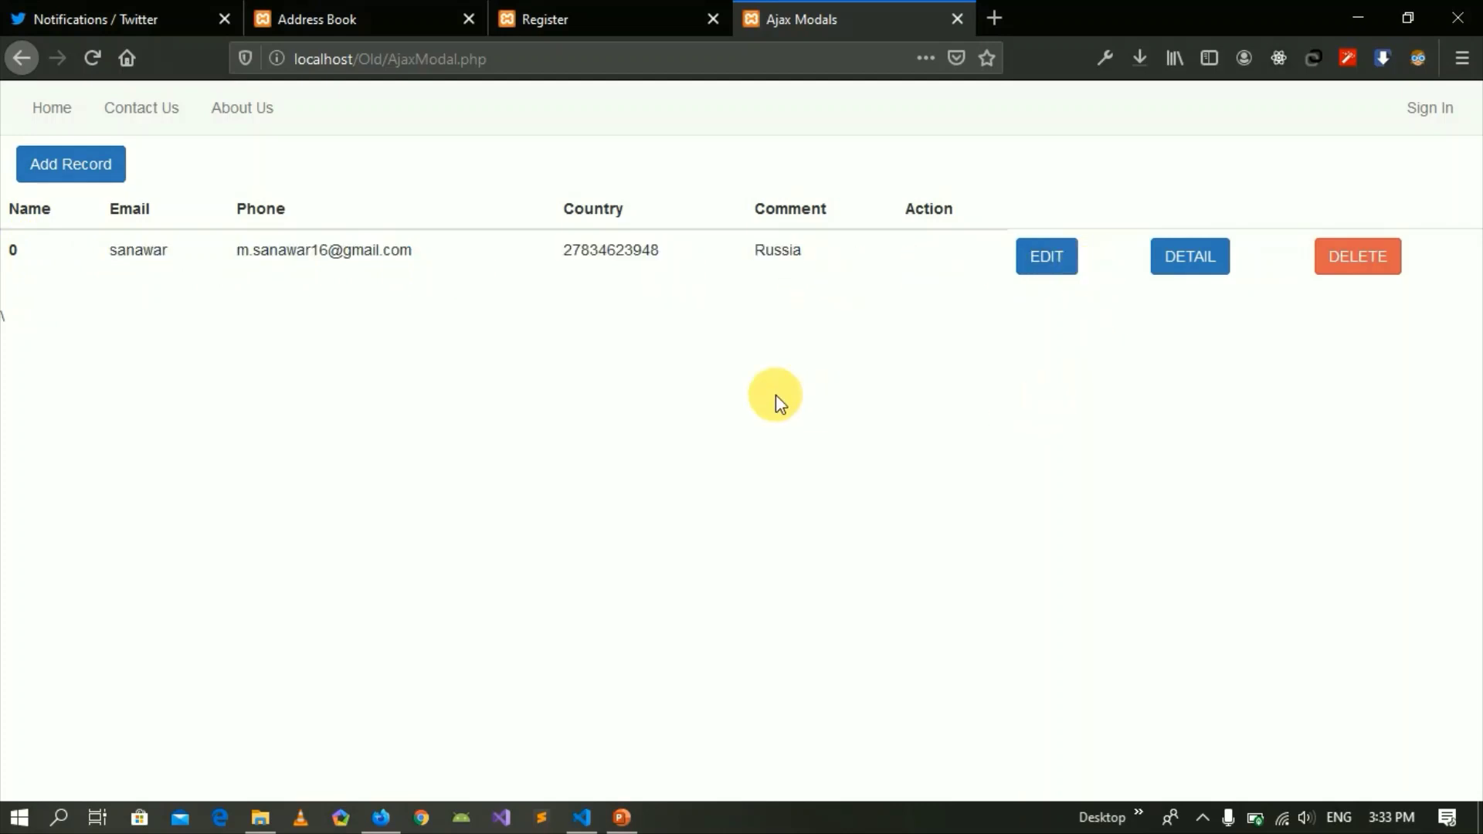
drag(13, 249, 908, 282)
click(773, 336)
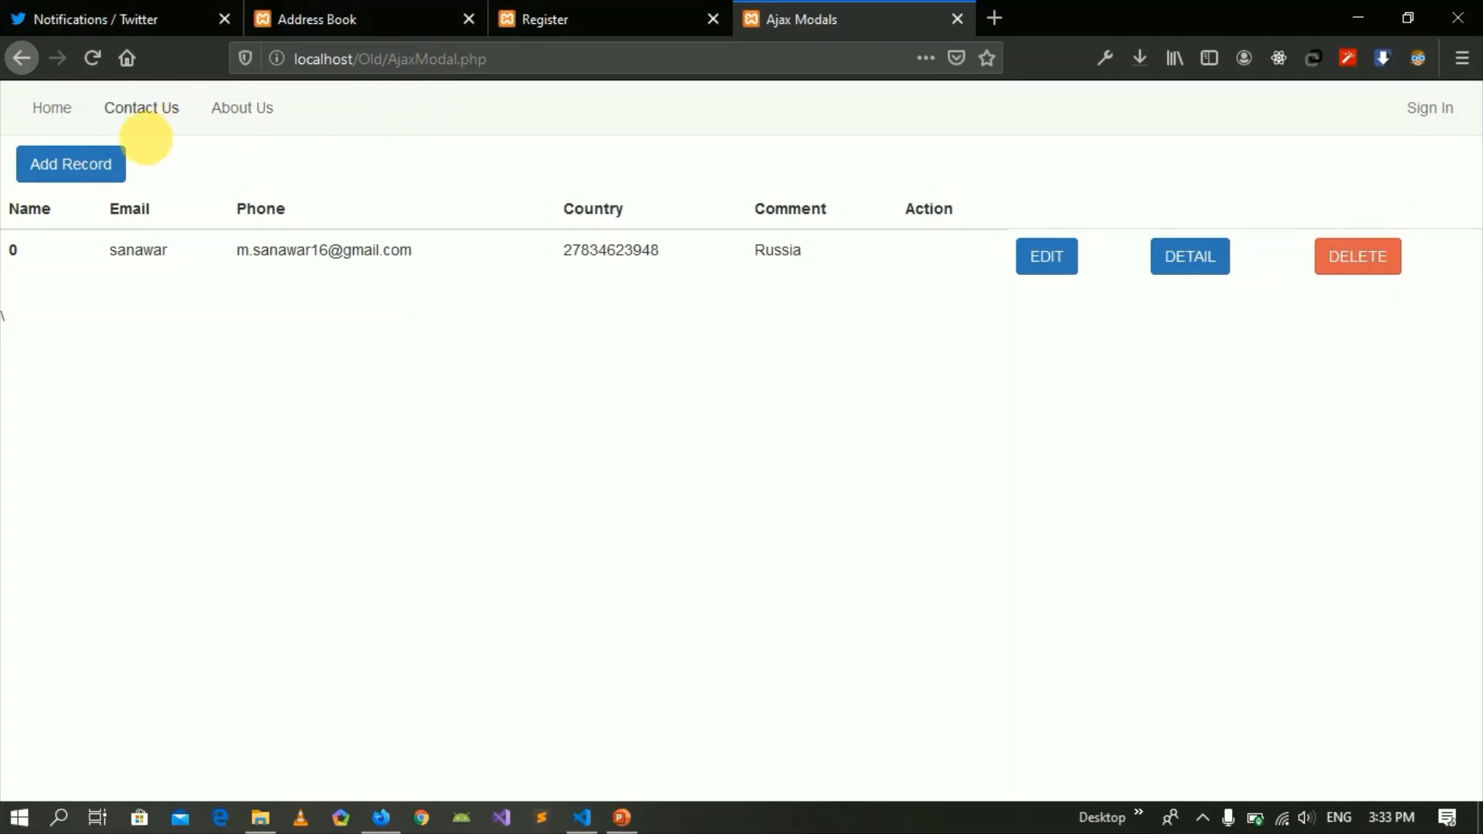
click(109, 158)
Enter name 'asa' and fill the email from the autocomplete suggestion after clearing mistyped text.
click(510, 253)
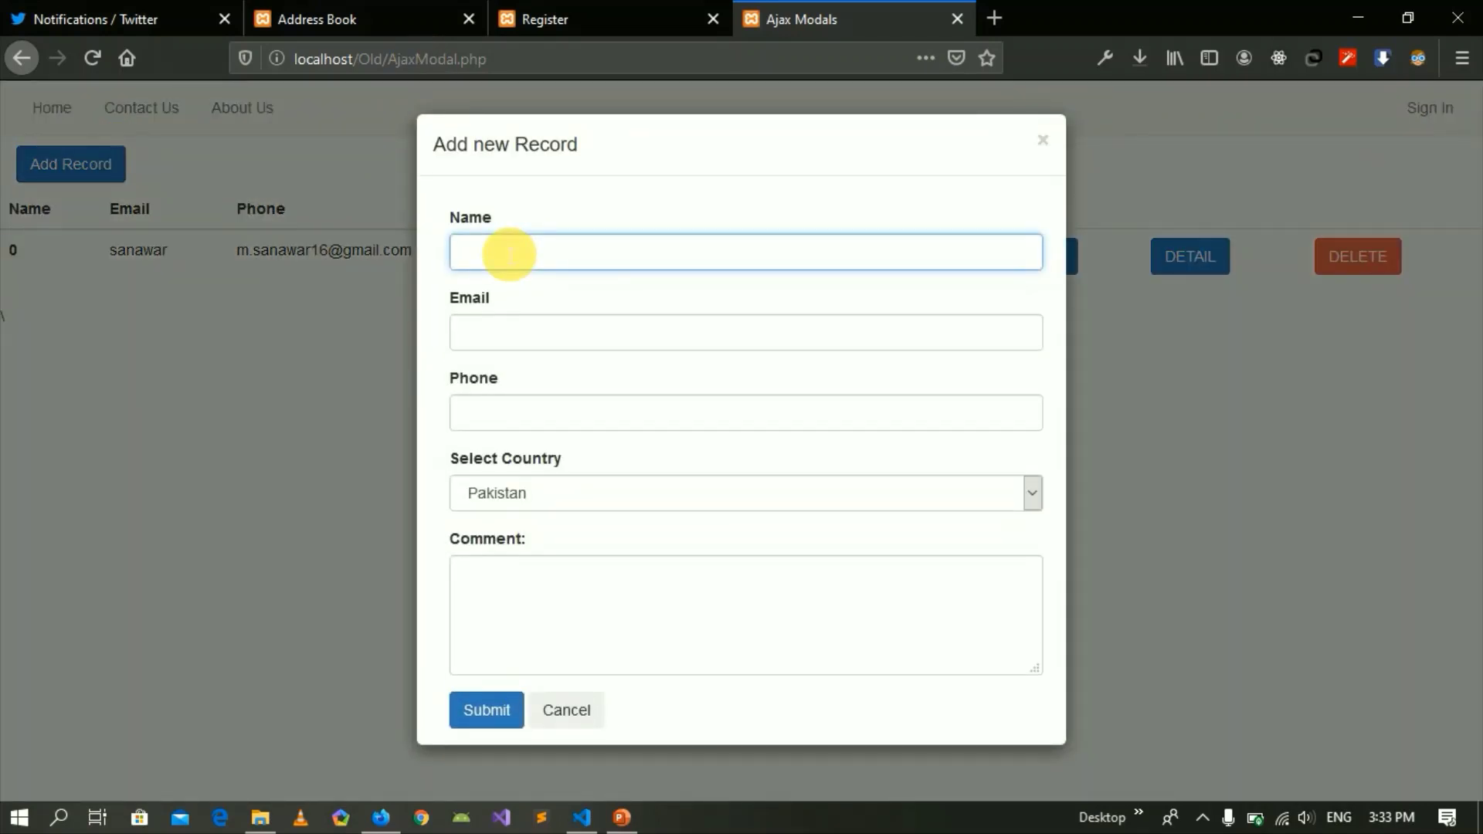
text(asa)
key(Tab)
text(s)
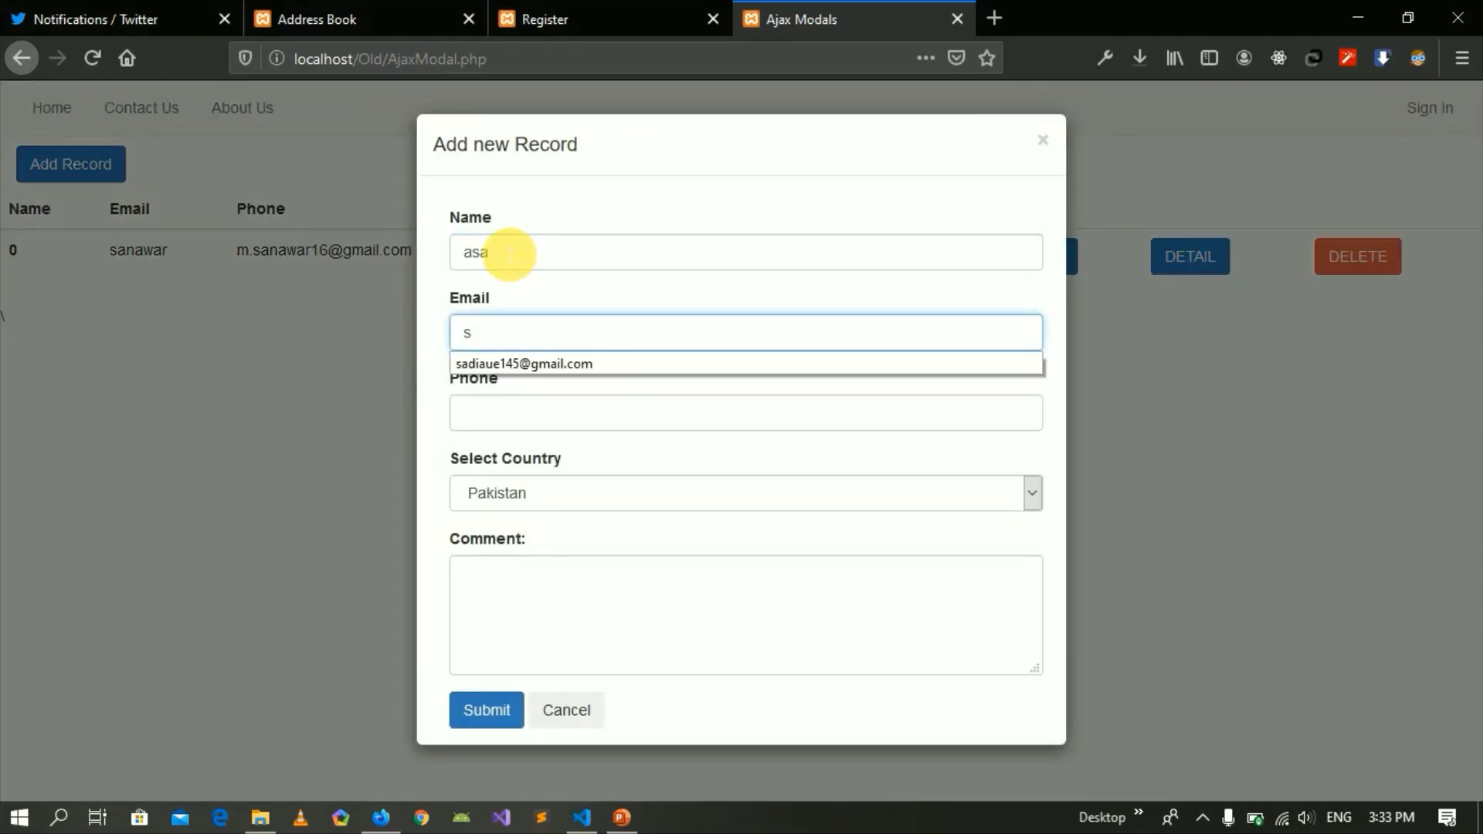
key(Down)
key(Return)
key(BackSpace)
key(BackSpace)
key(ctrl+a)
key(BackSpace)
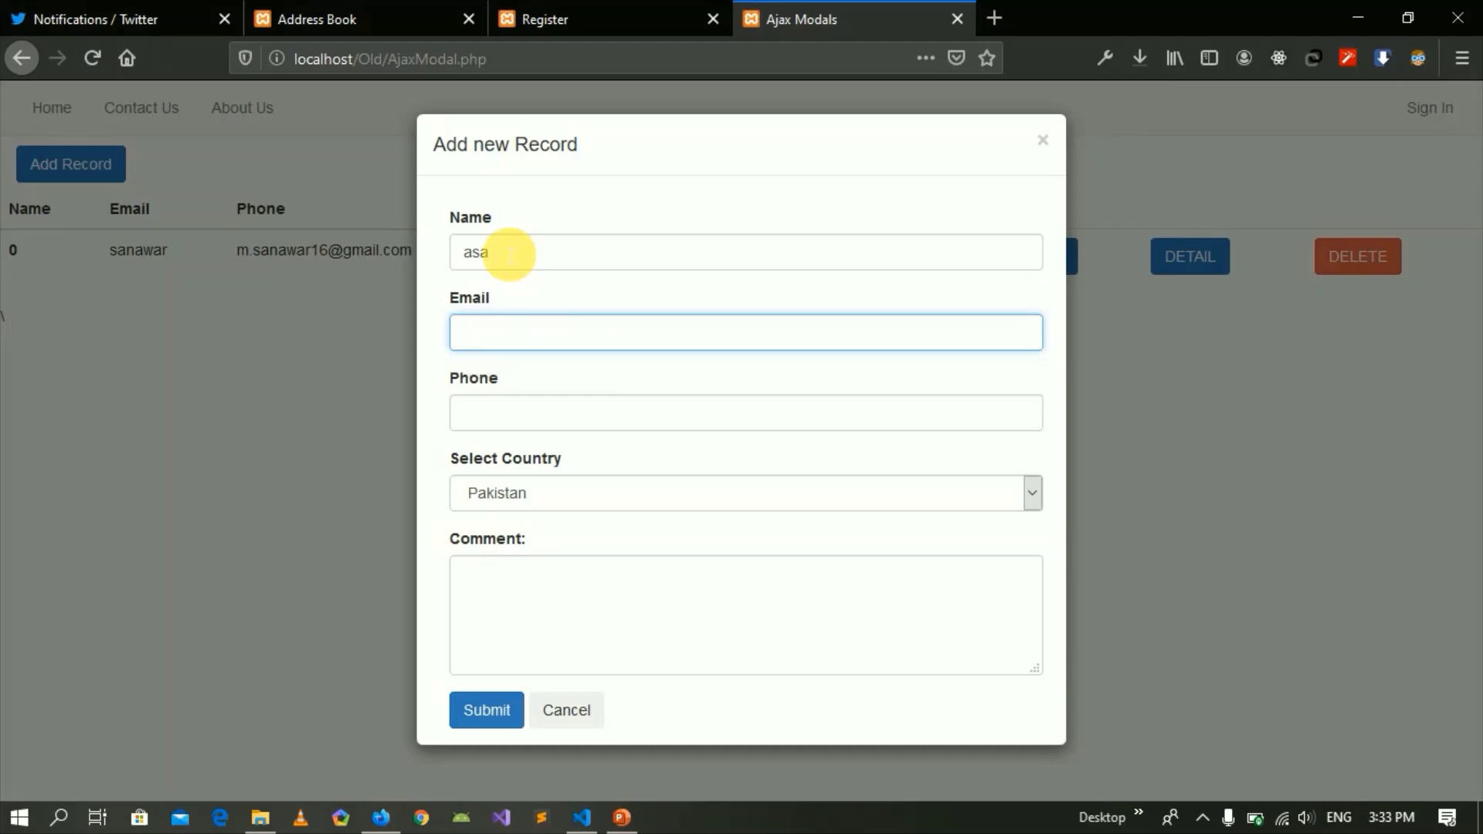
text(as)
key(BackSpace)
key(BackSpace)
text(as)
key(BackSpace)
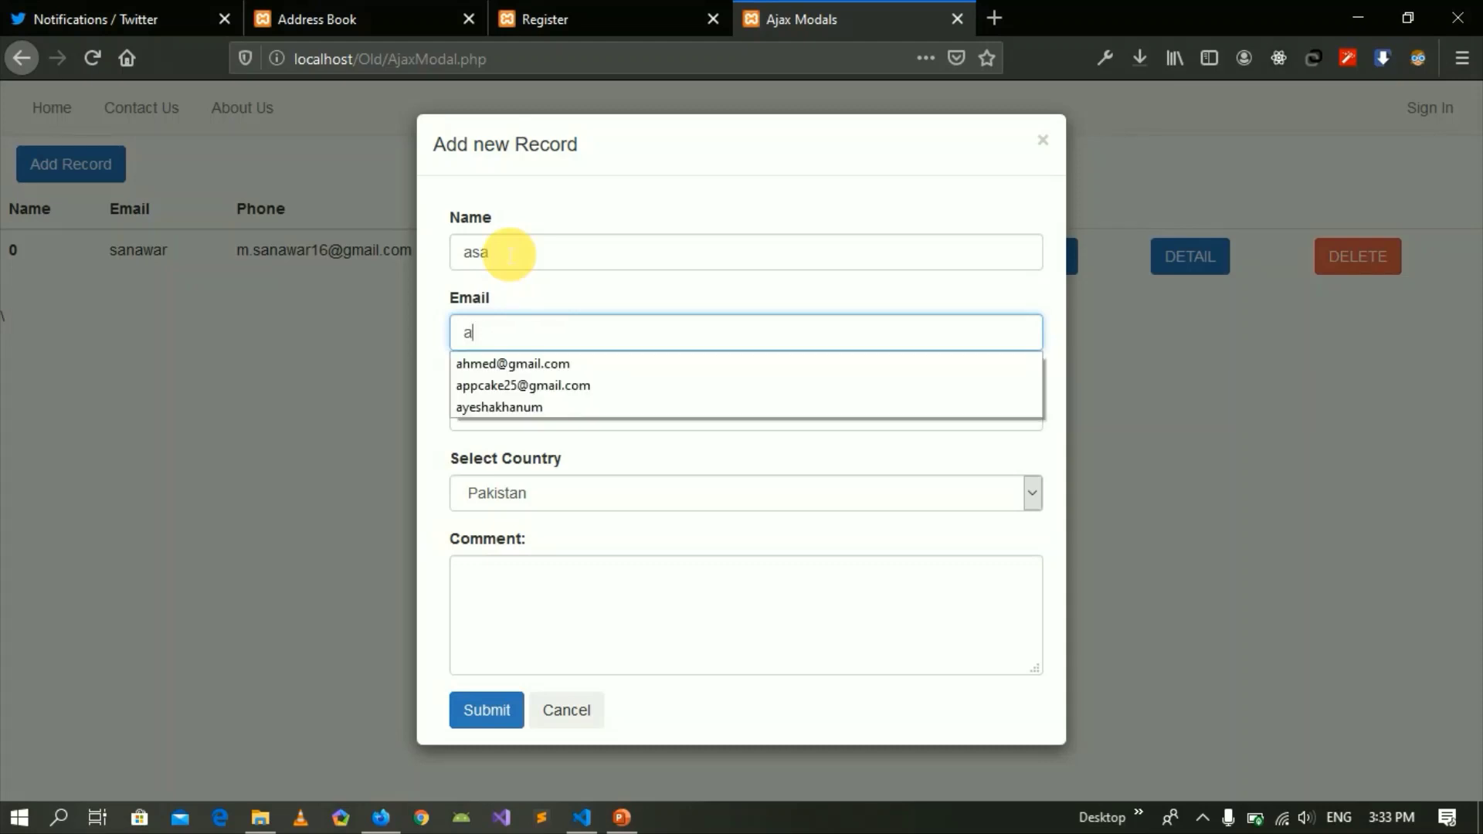
key(Down)
key(Return)
Enter phone 23423423, set the country to Russia, and submit the second record.
key(Tab)
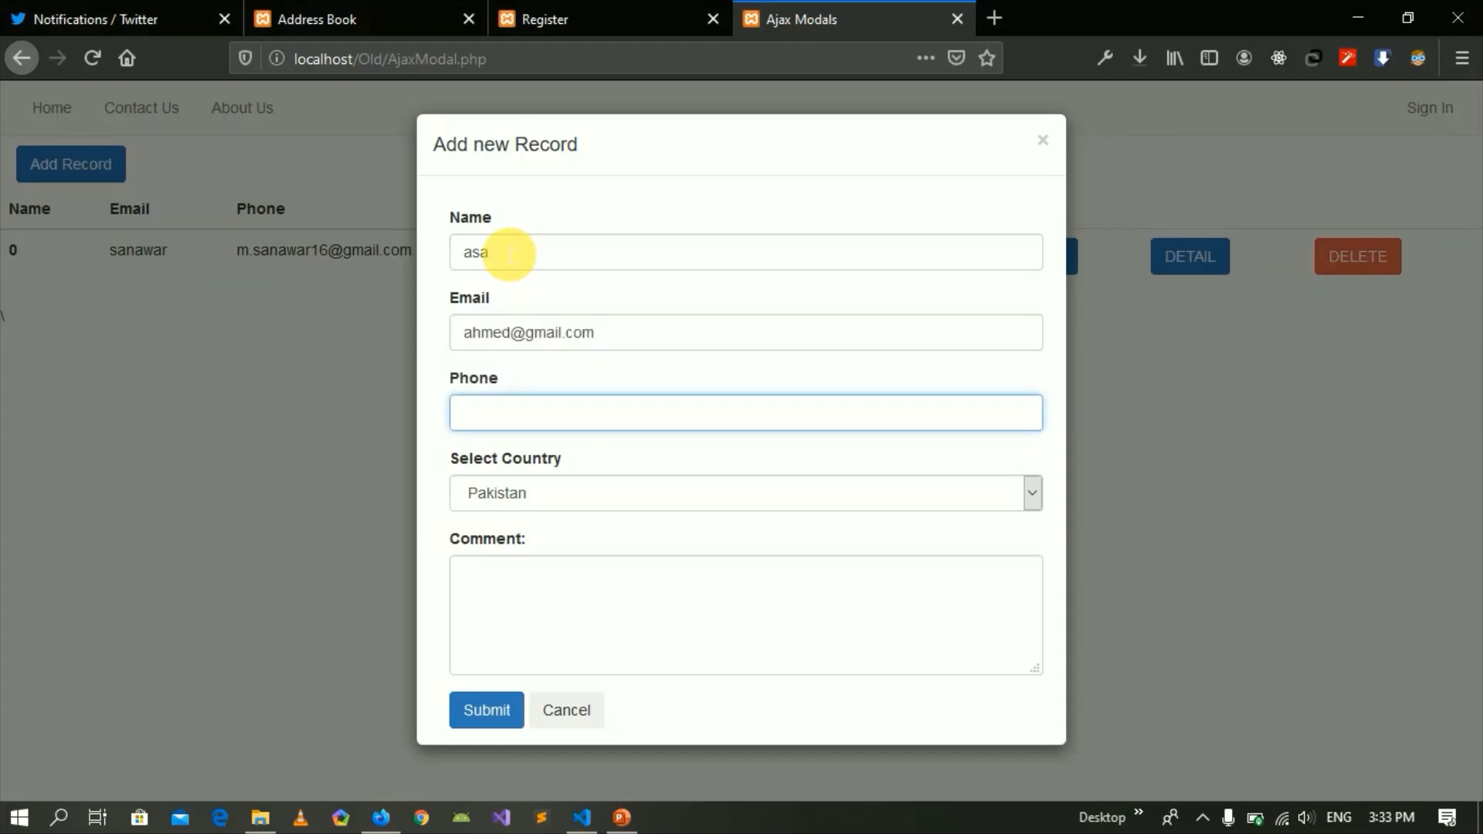
text(23423423)
key(Tab)
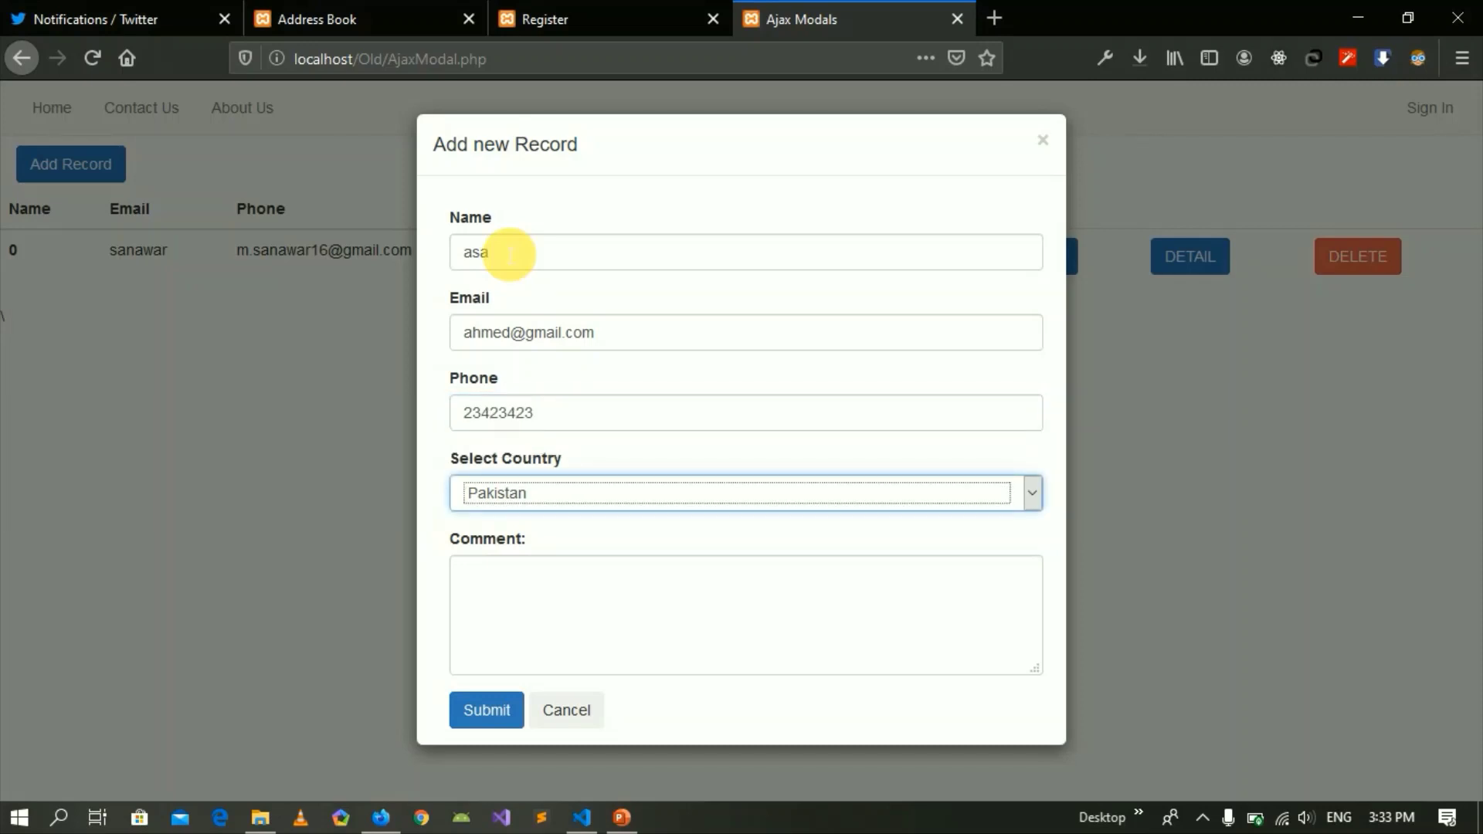
key(Down)
key(Tab)
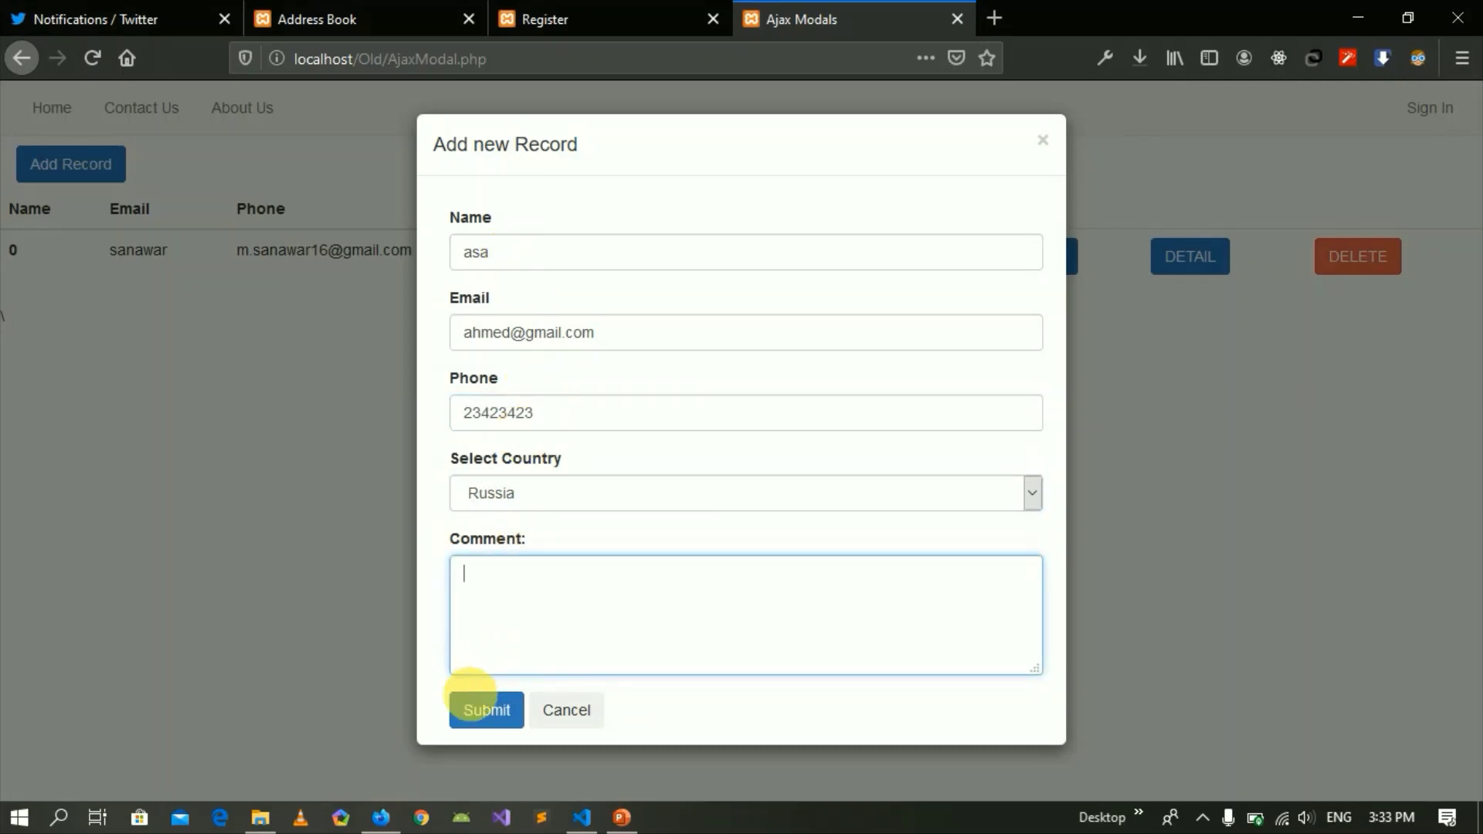
click(473, 699)
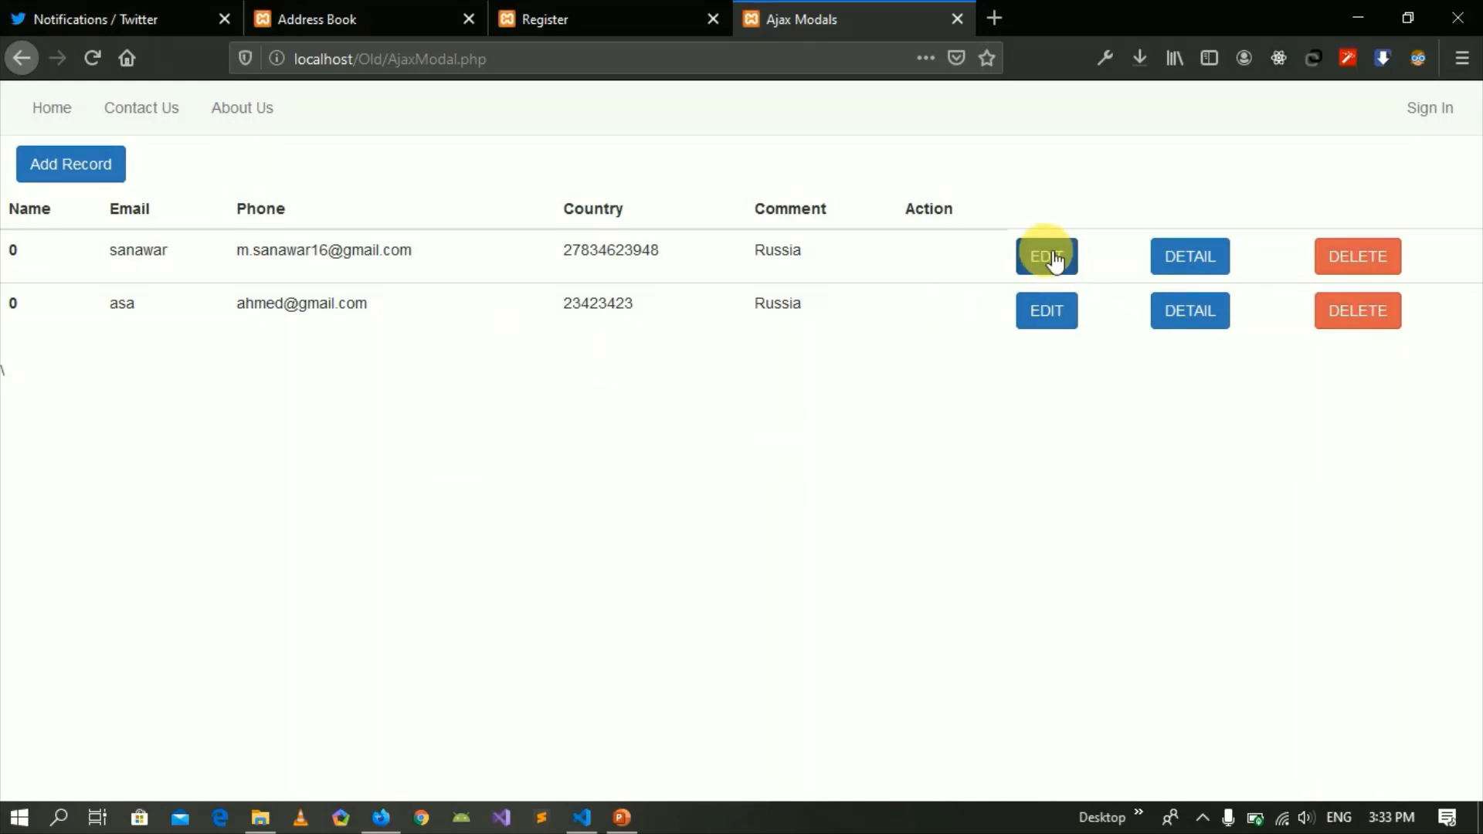
View and close the first record's details, then delete it and dismiss the Successful alert.
click(1202, 259)
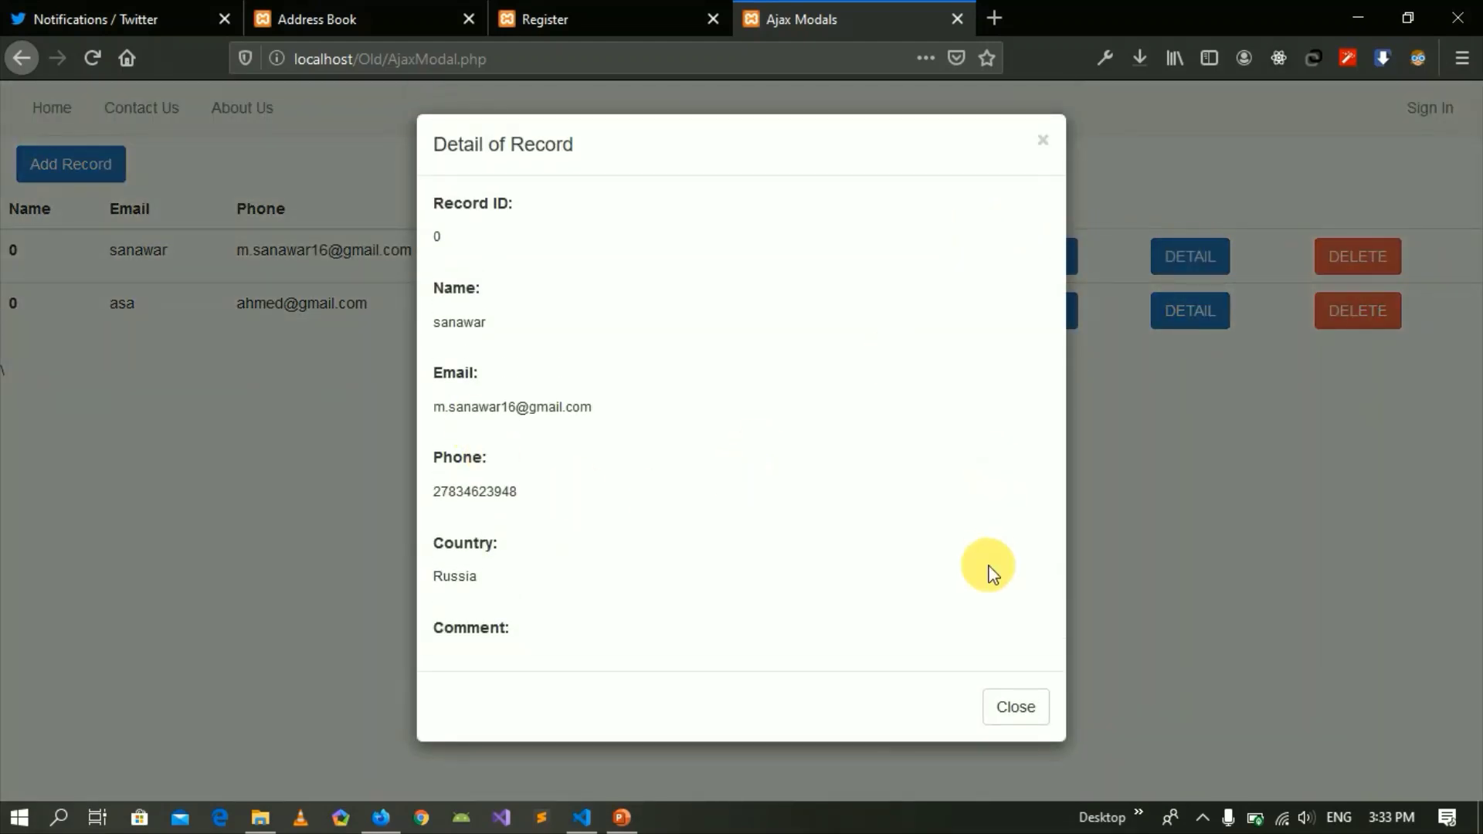
click(1029, 717)
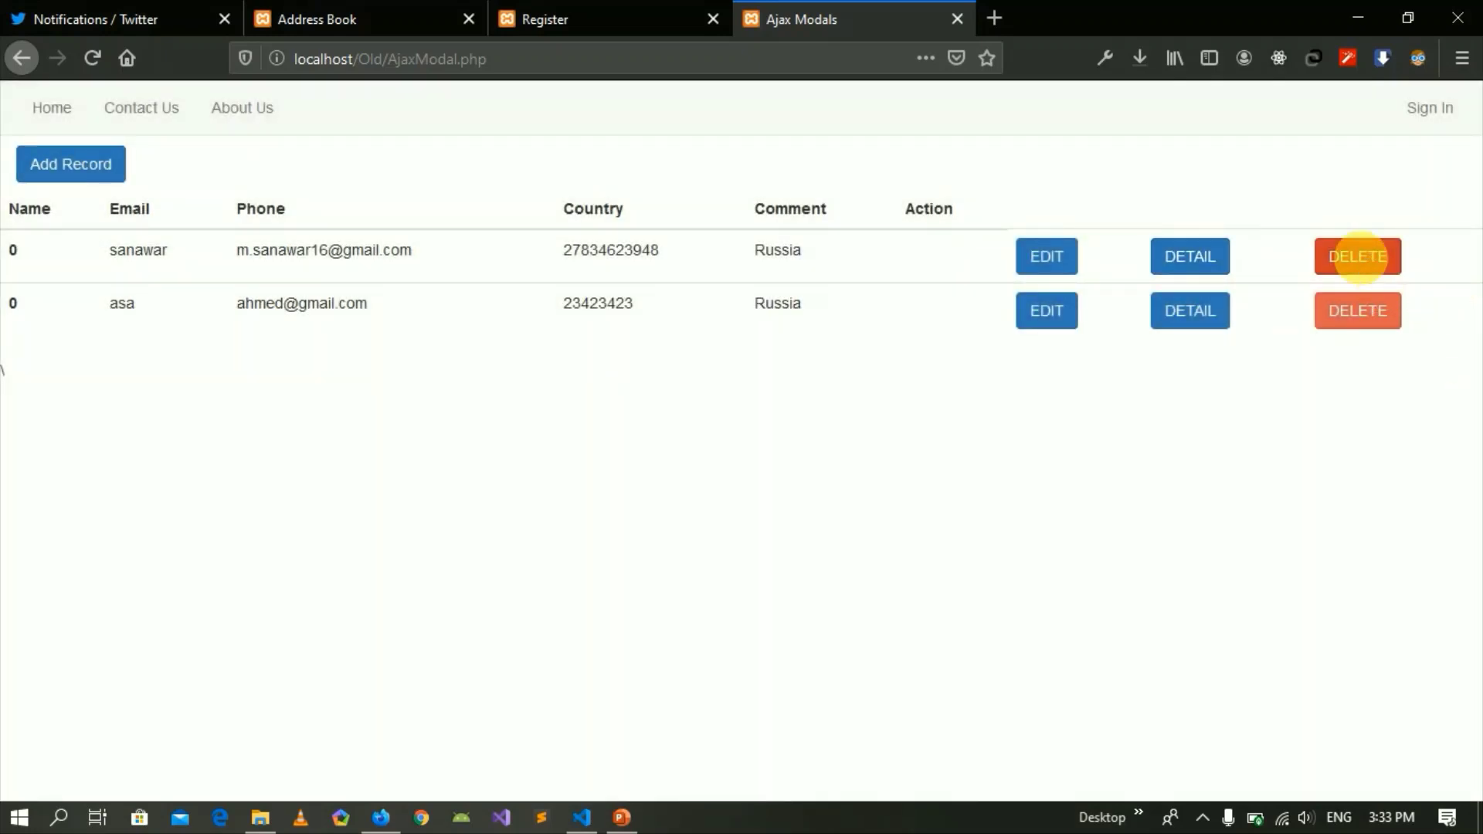
click(1364, 261)
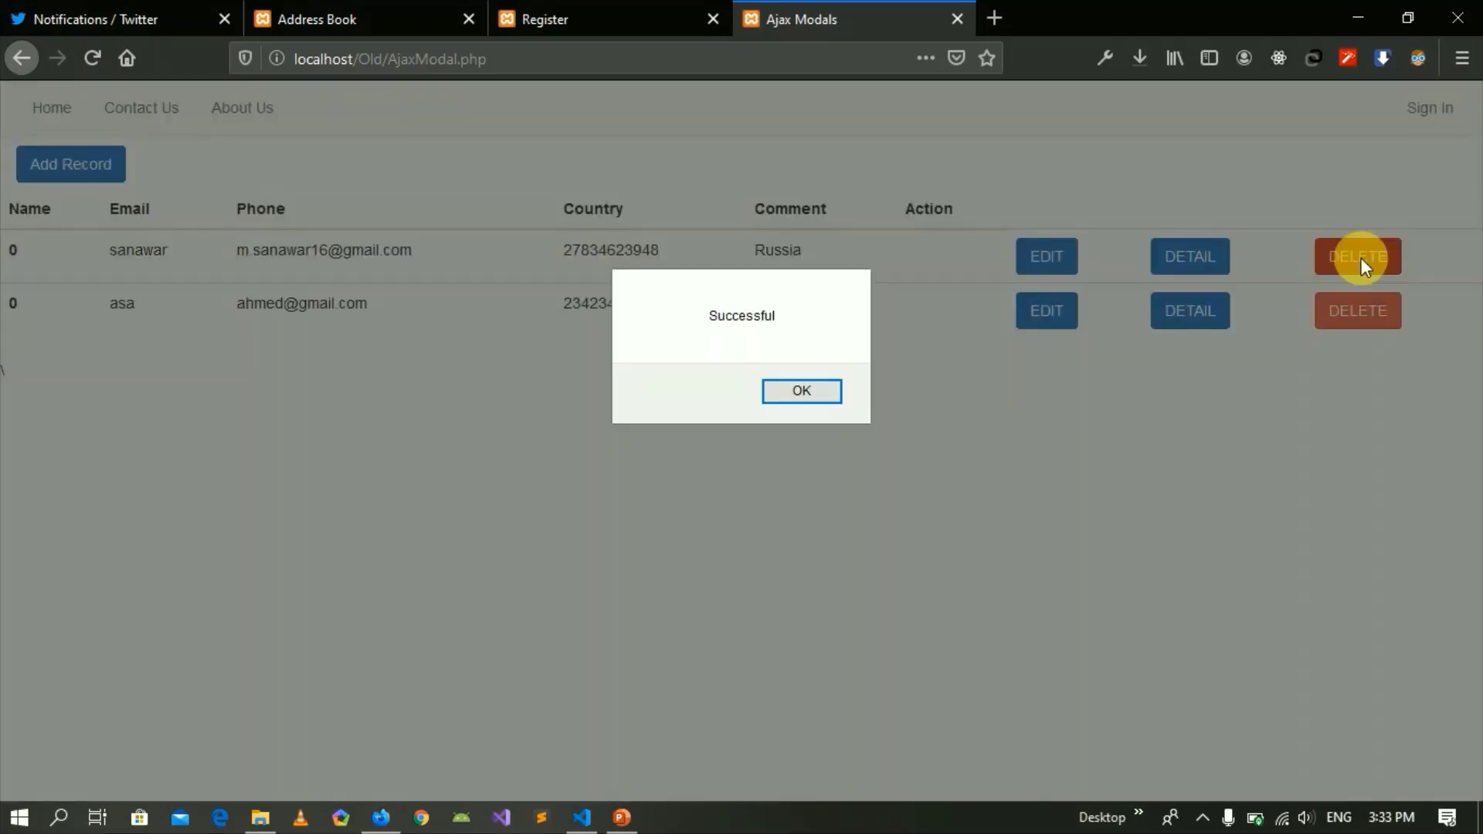
click(795, 390)
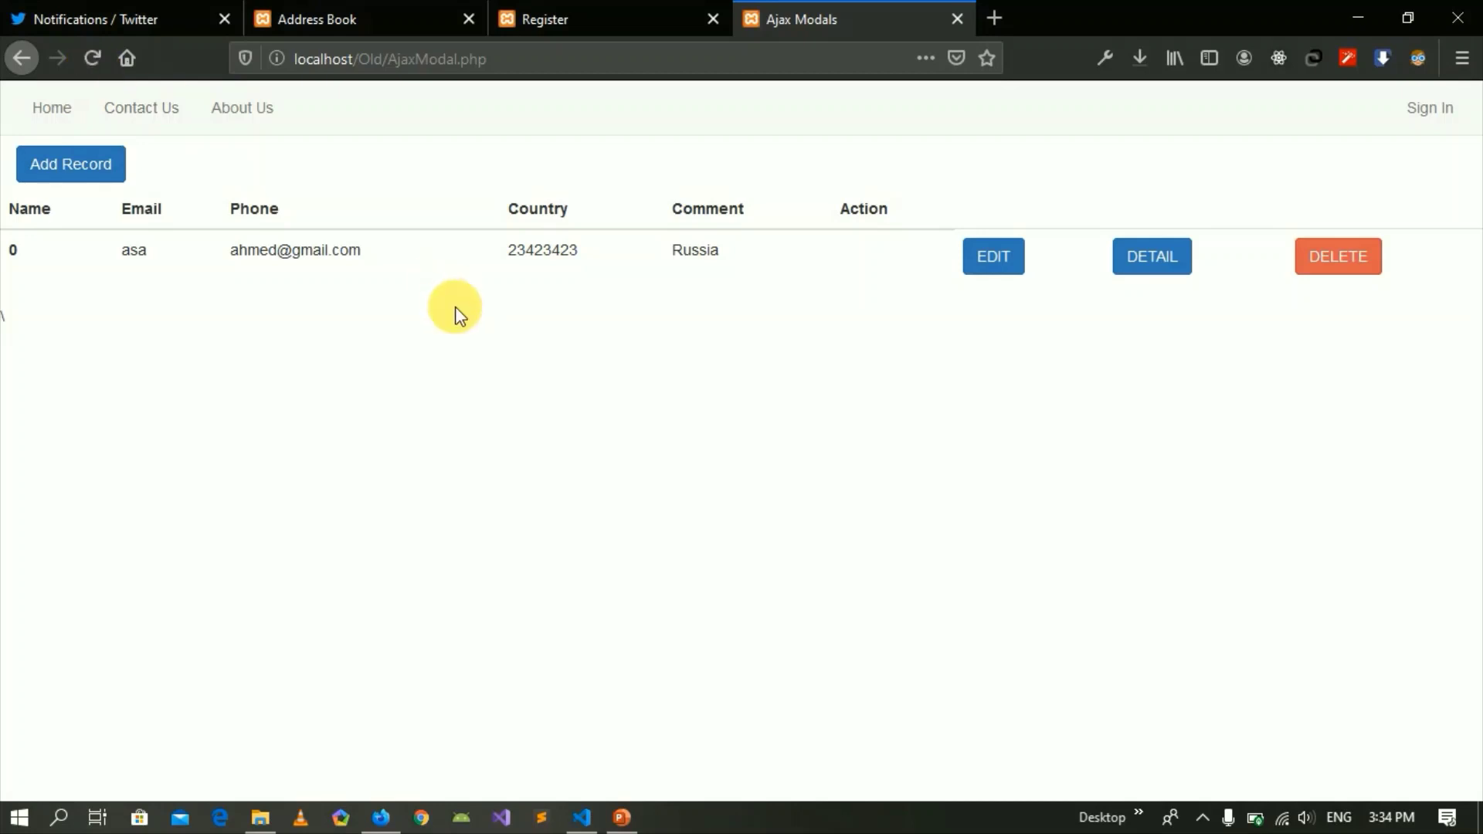
click(995, 260)
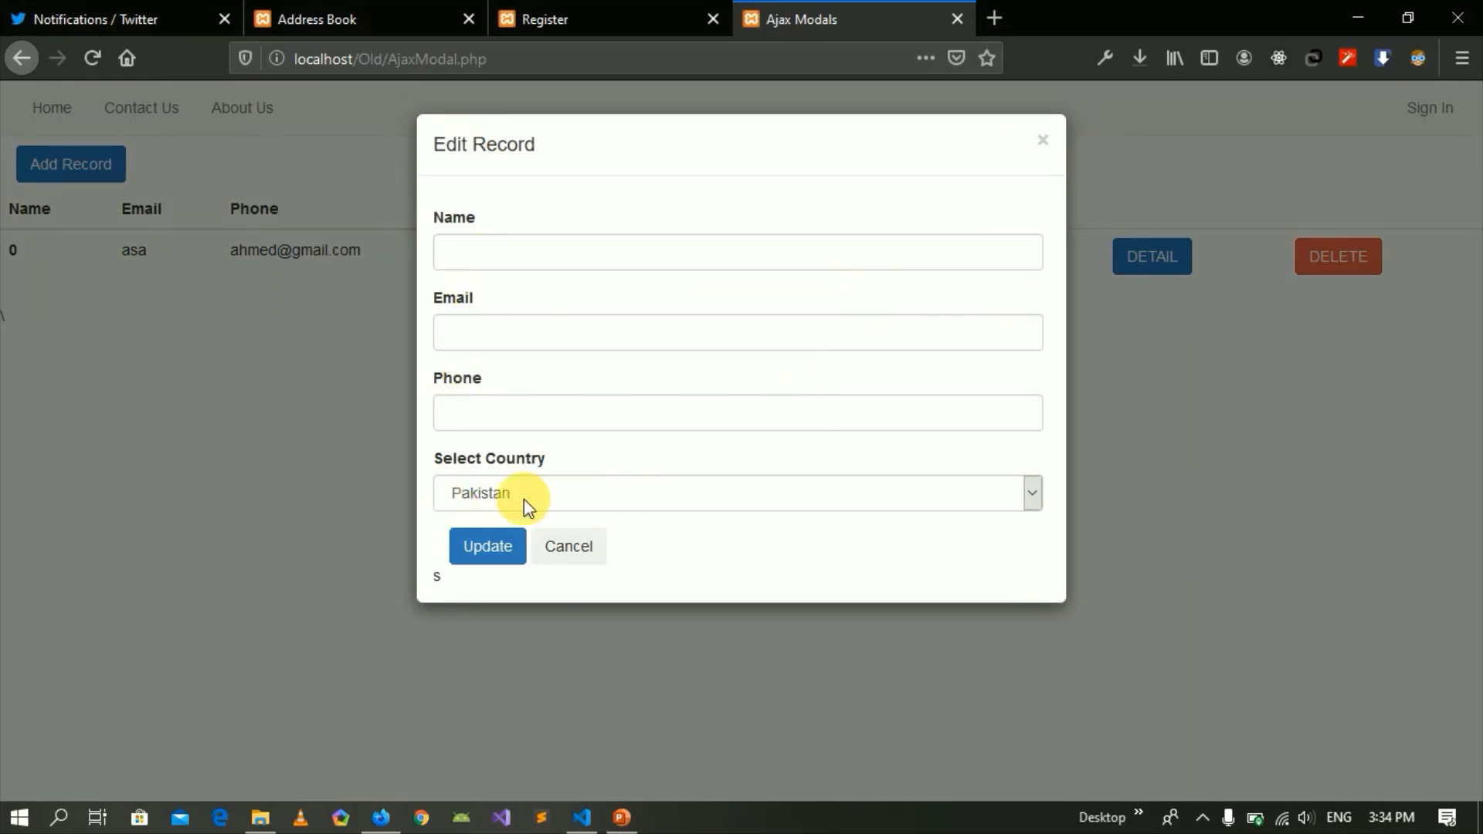
click(1044, 142)
click(989, 254)
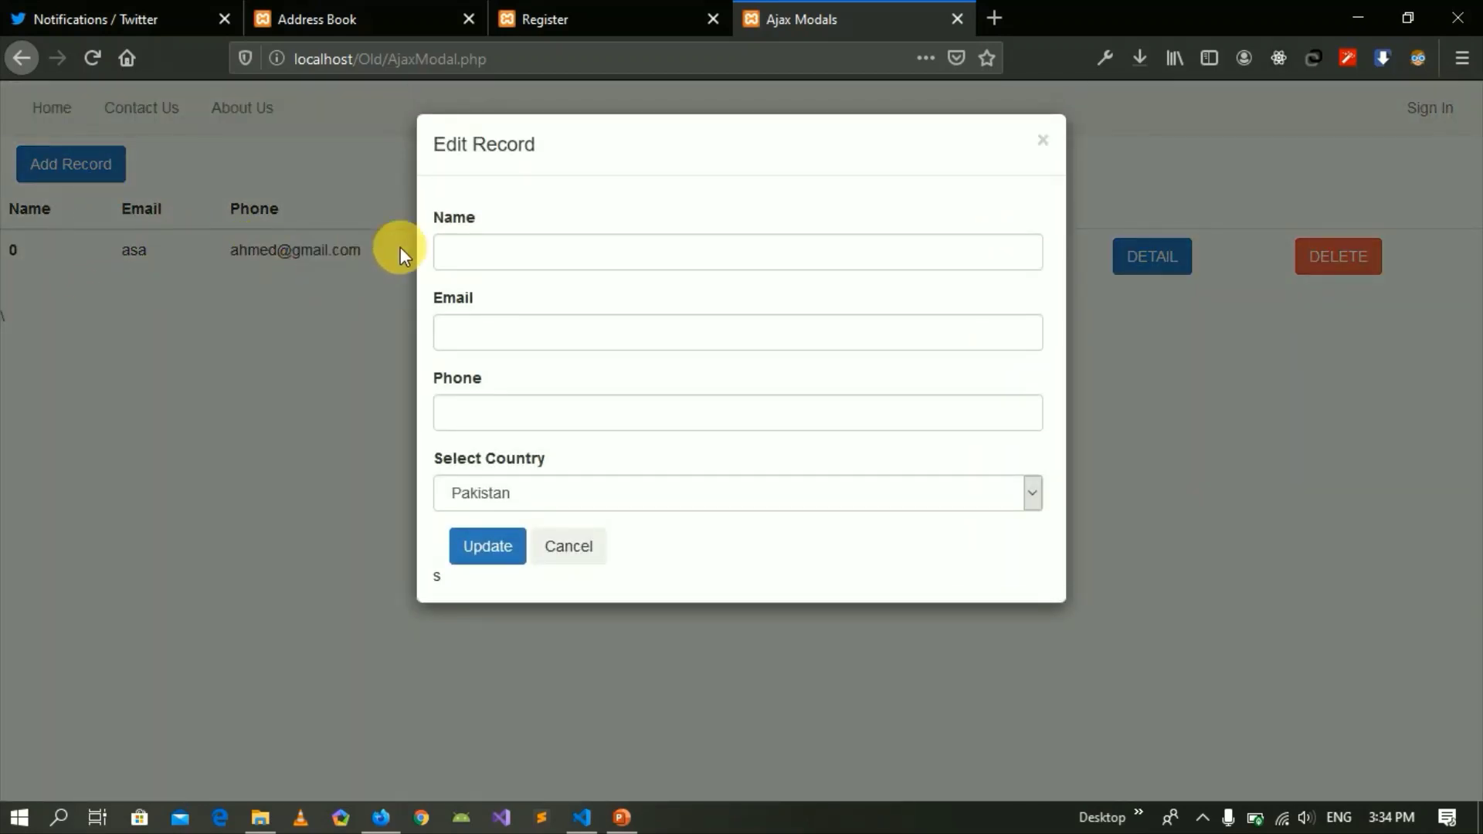
click(479, 255)
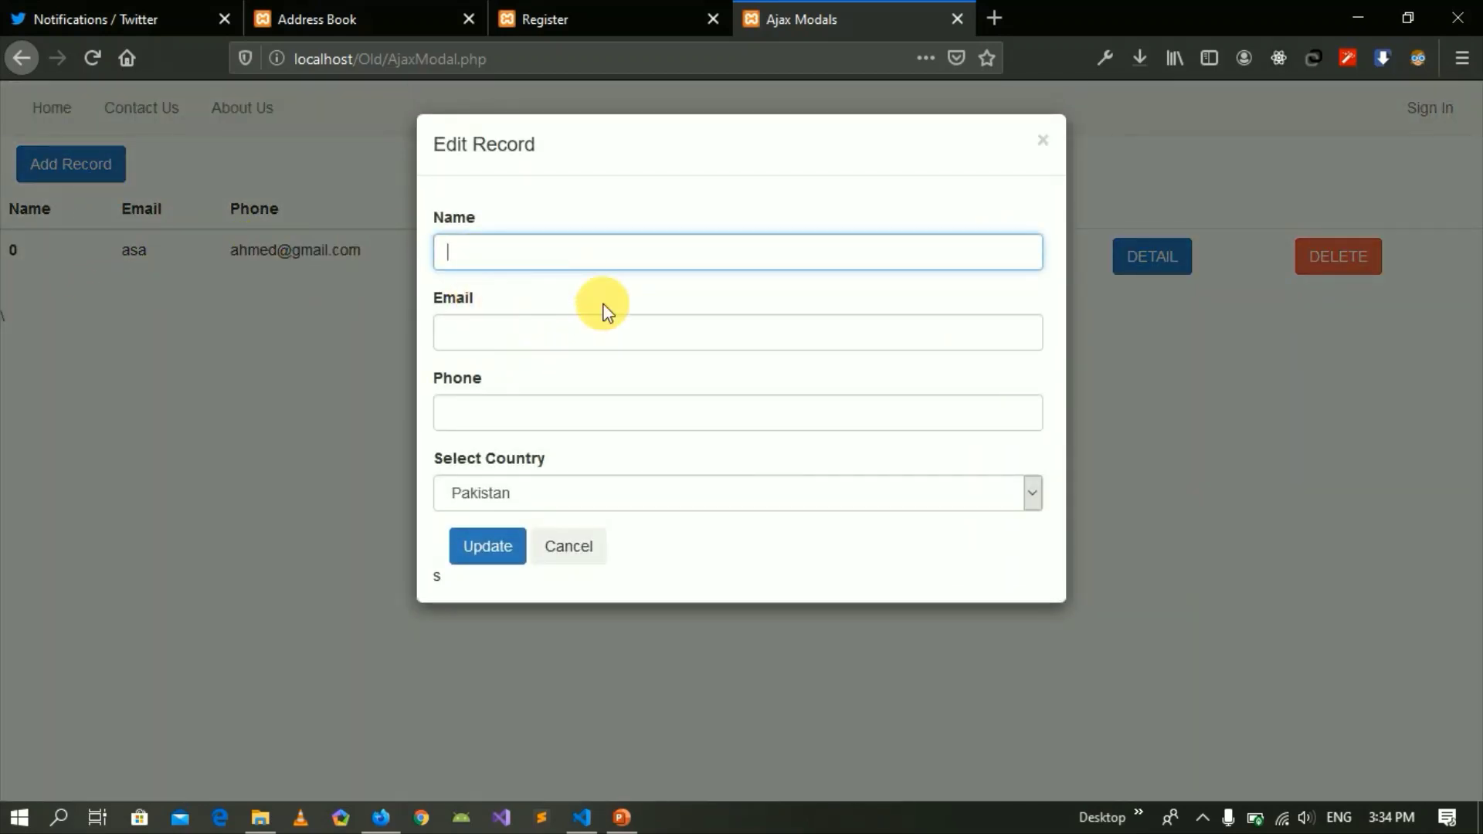
click(503, 332)
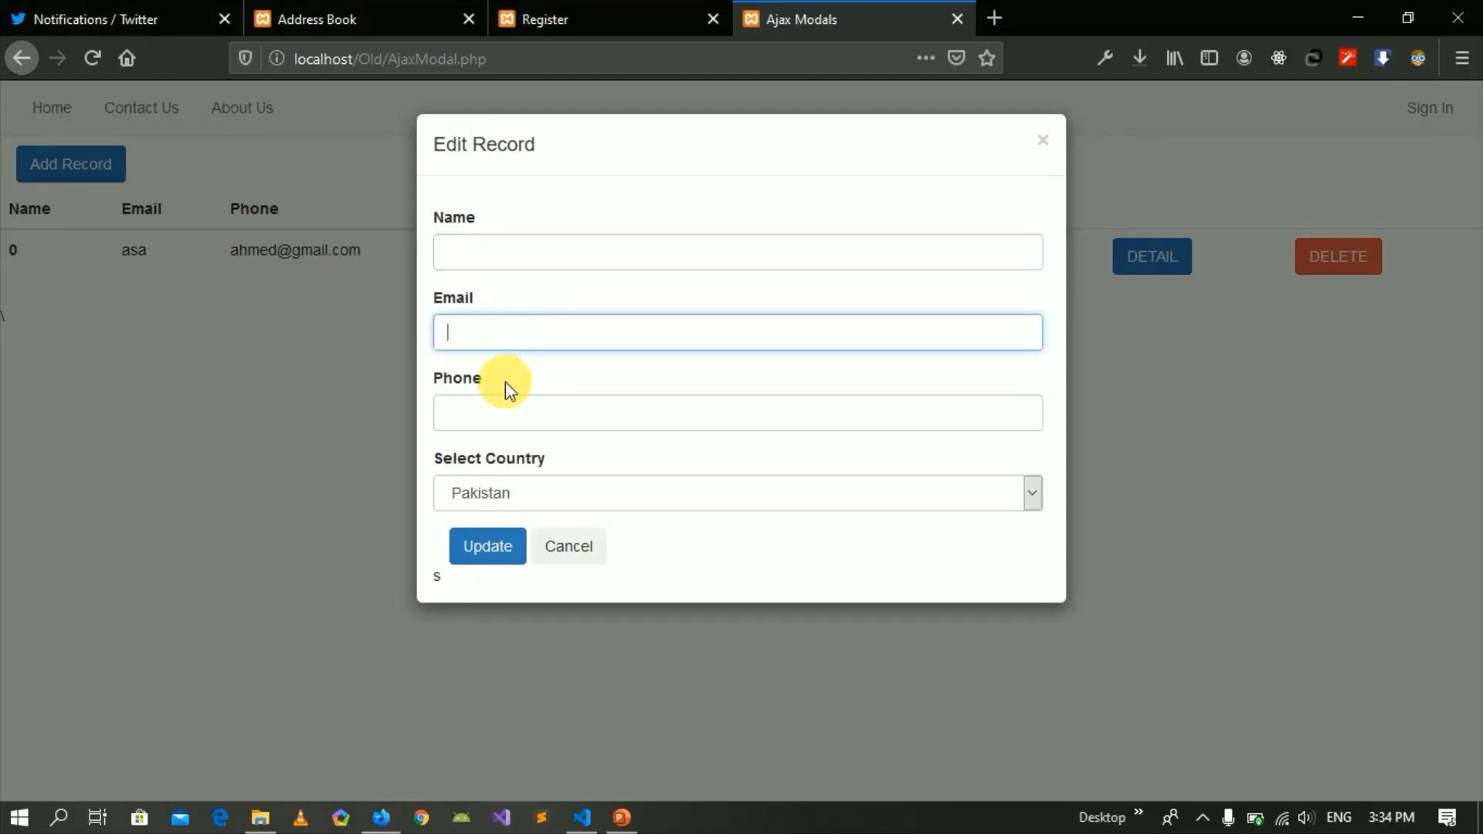
click(507, 403)
click(601, 546)
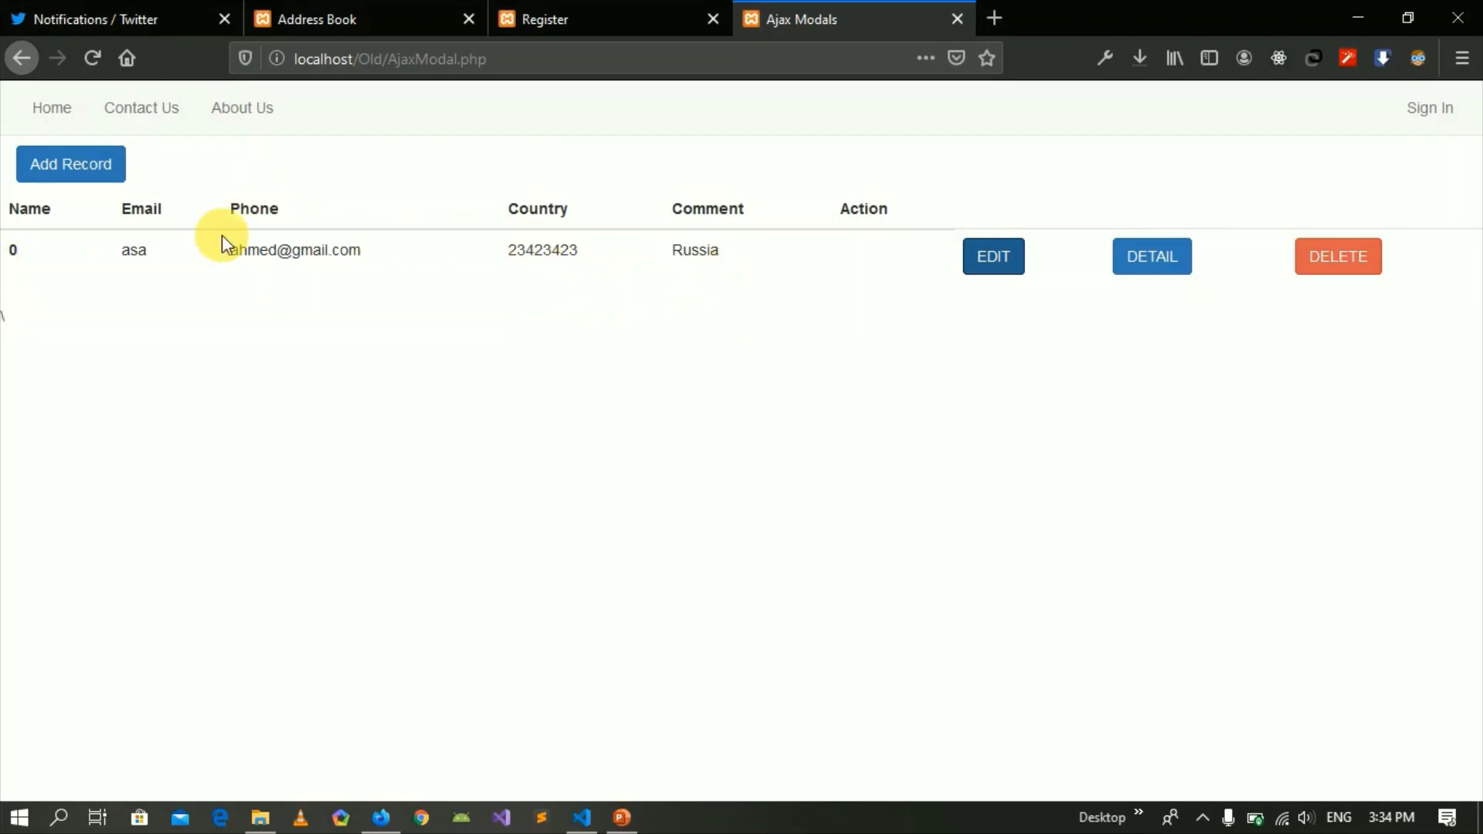
click(631, 294)
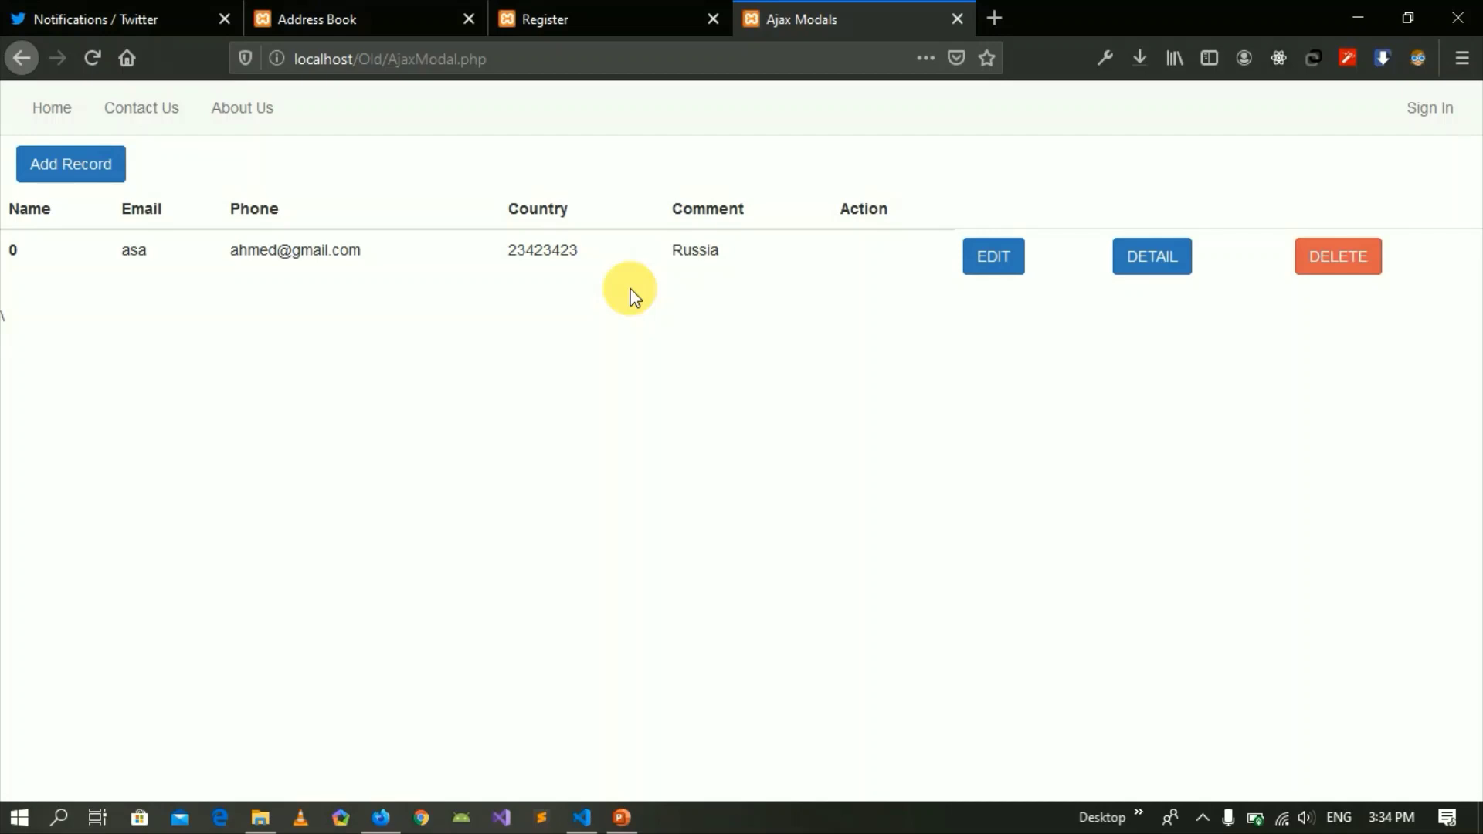
click(80, 168)
click(518, 253)
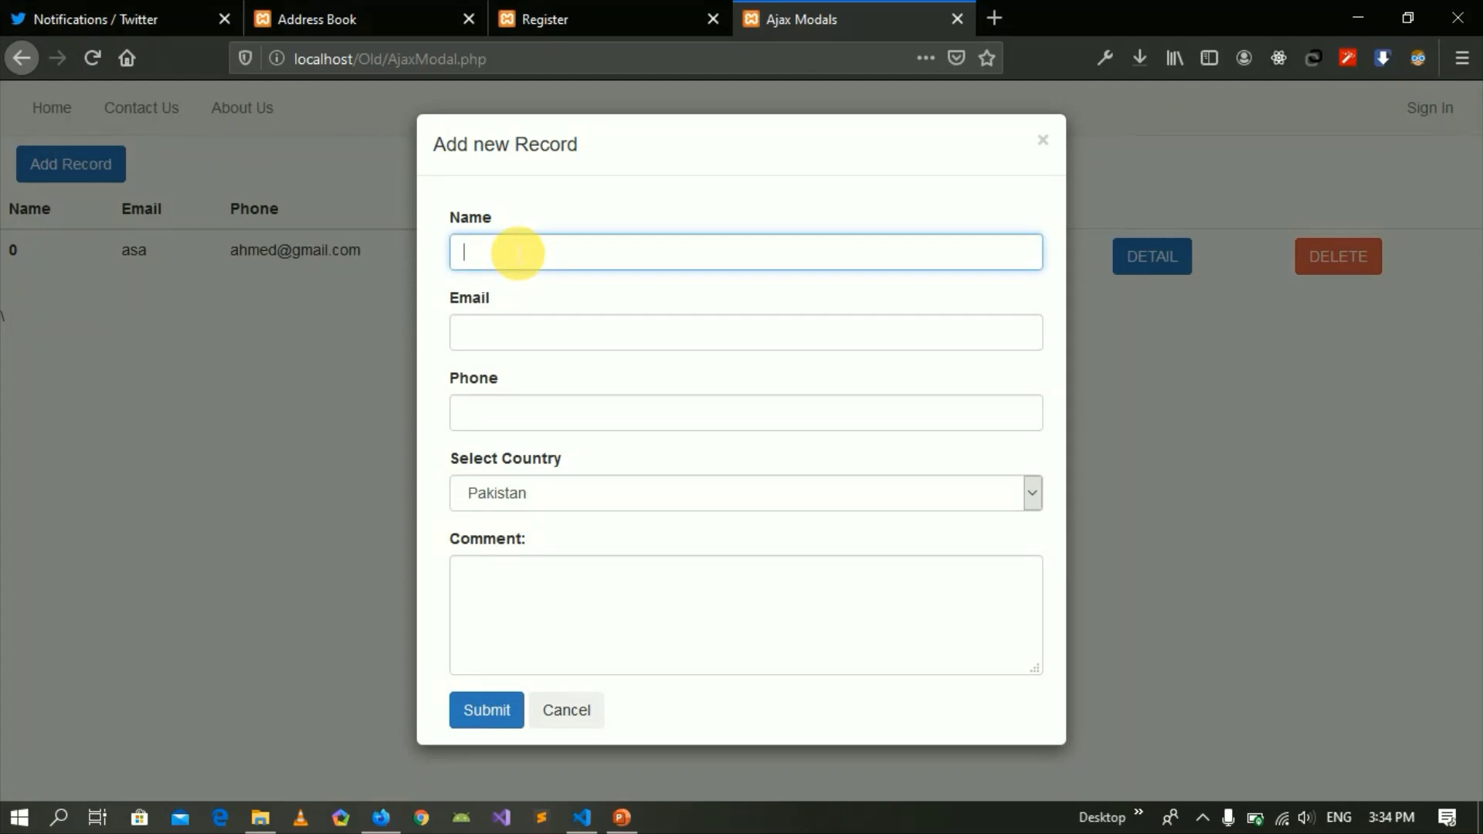
text(asjdkfhkj23423423432)
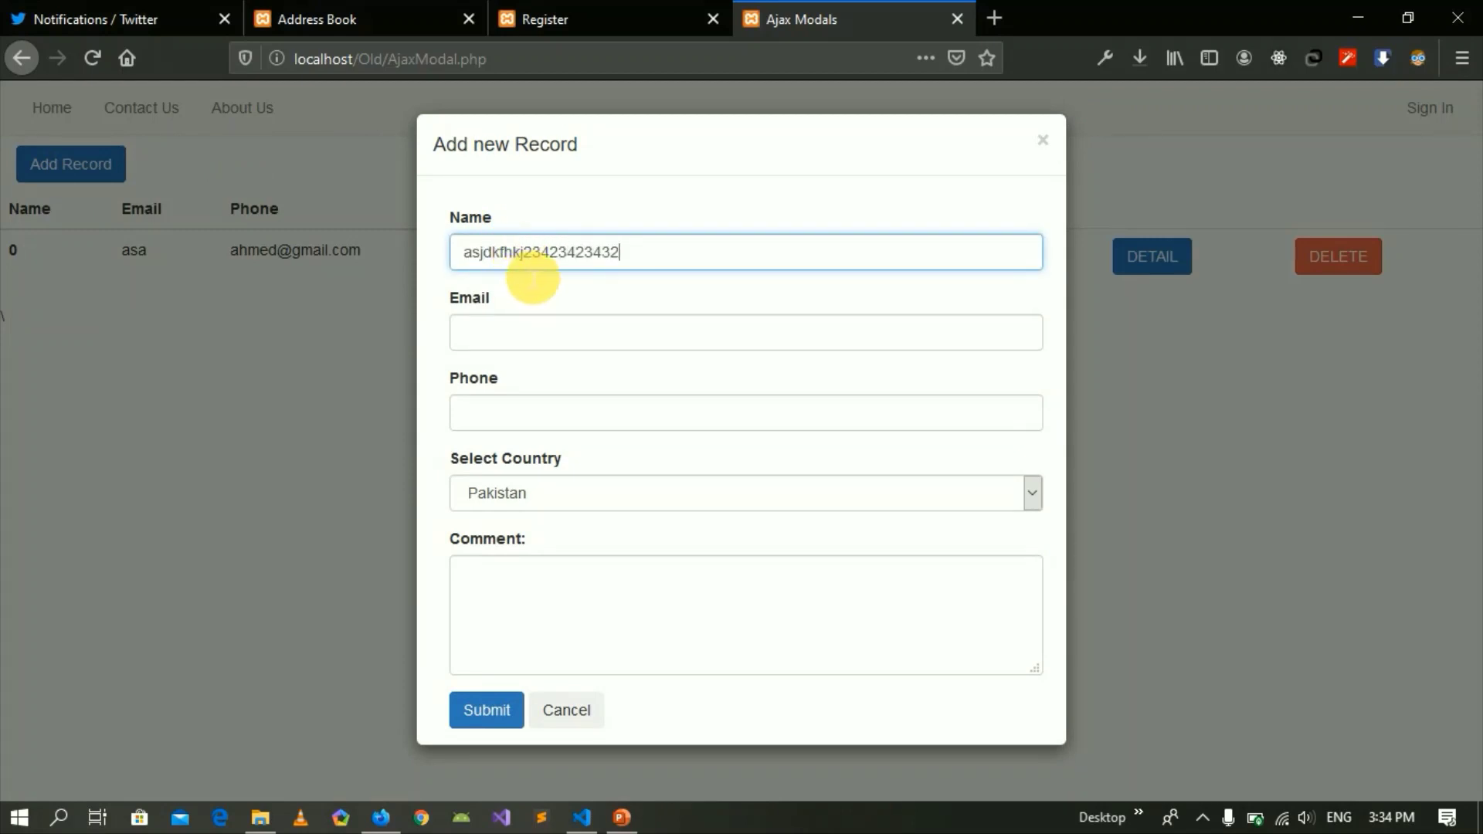
click(488, 709)
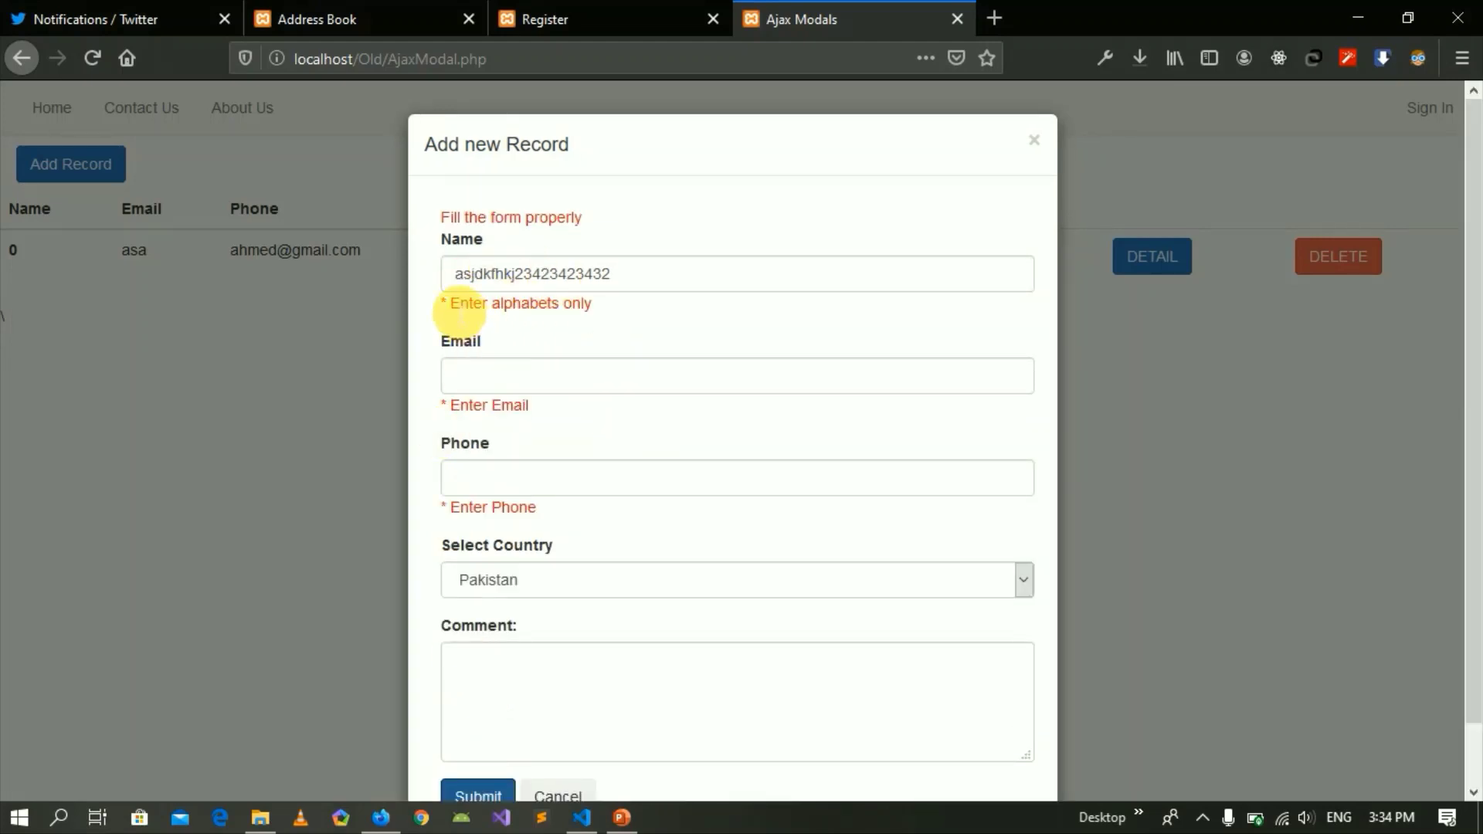
drag(452, 303, 589, 305)
click(616, 305)
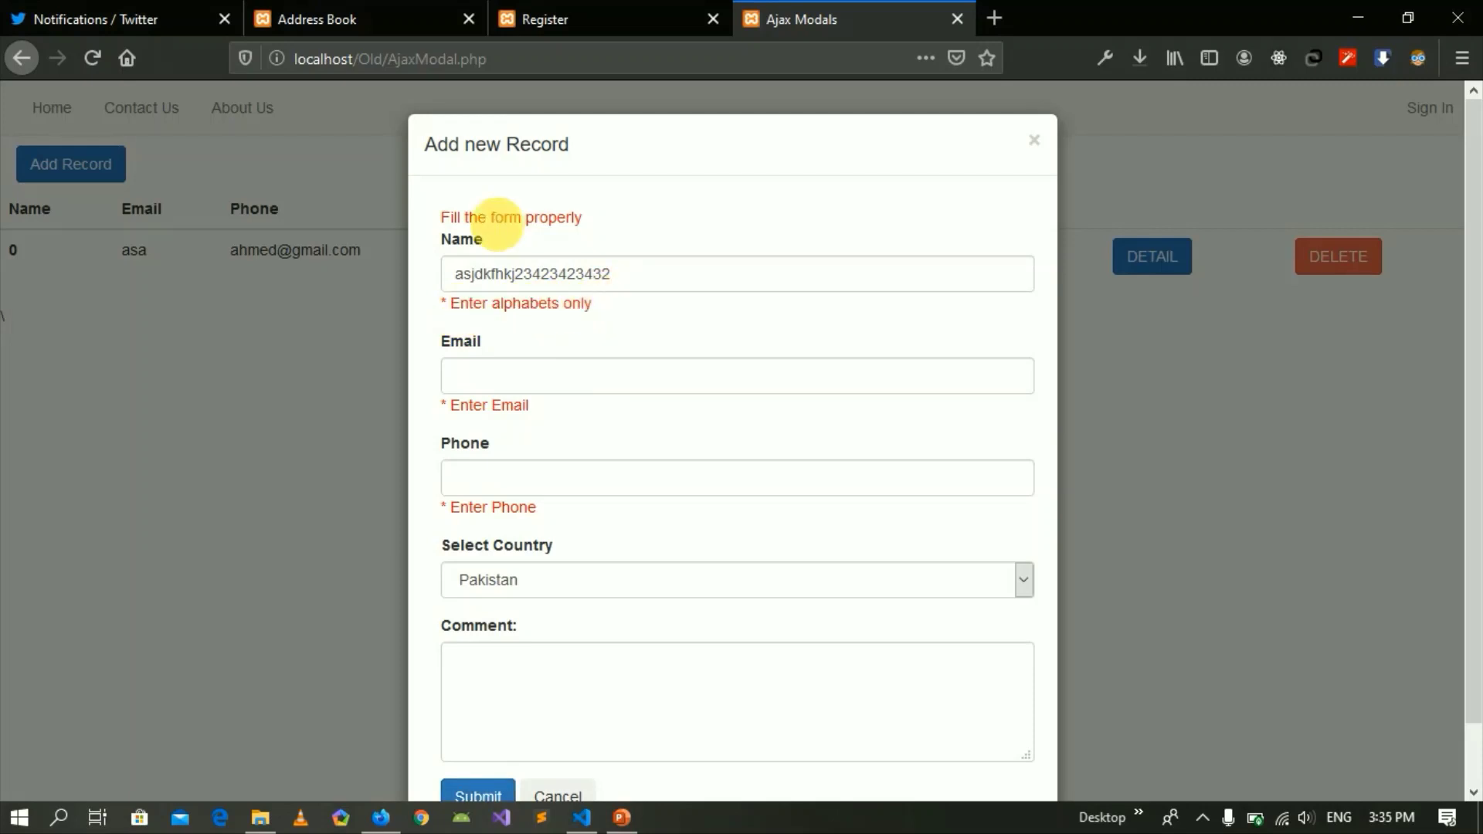
drag(444, 219, 584, 217)
click(605, 219)
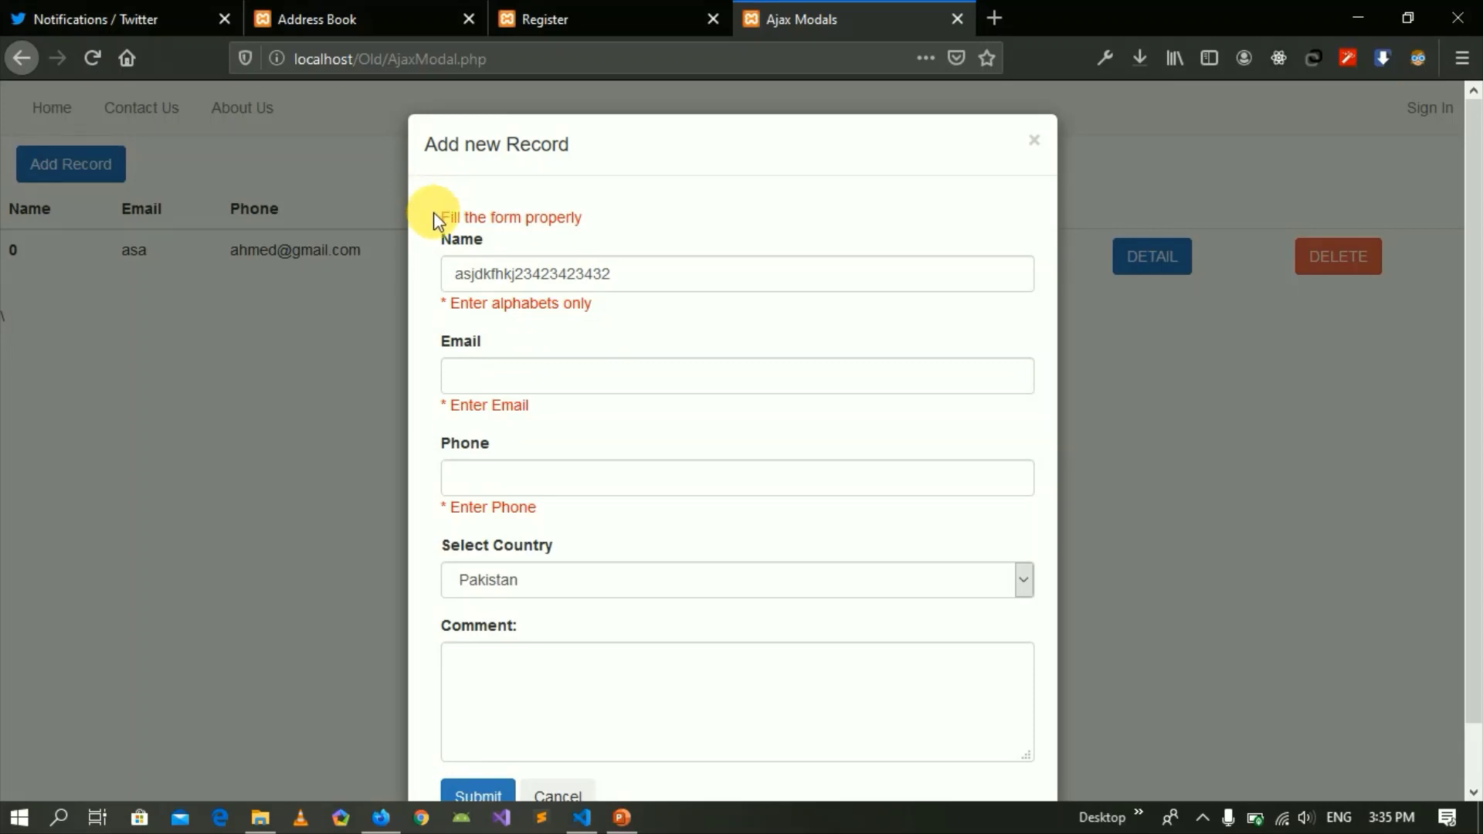
drag(433, 219, 600, 217)
click(599, 218)
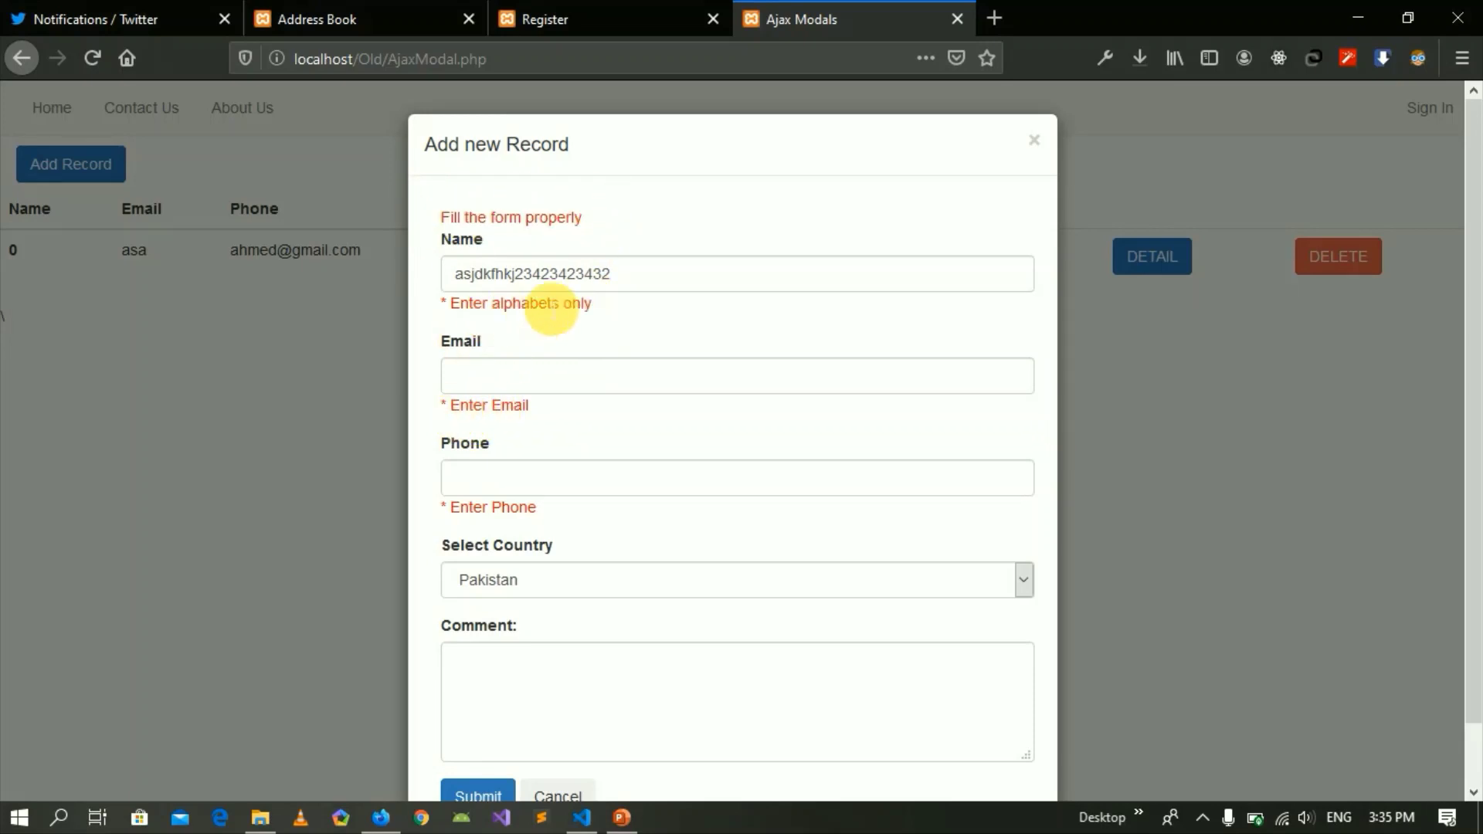
Delete the trailing digits so the name reads 'asjdkfhkj', then resubmit the form.
drag(618, 274, 524, 275)
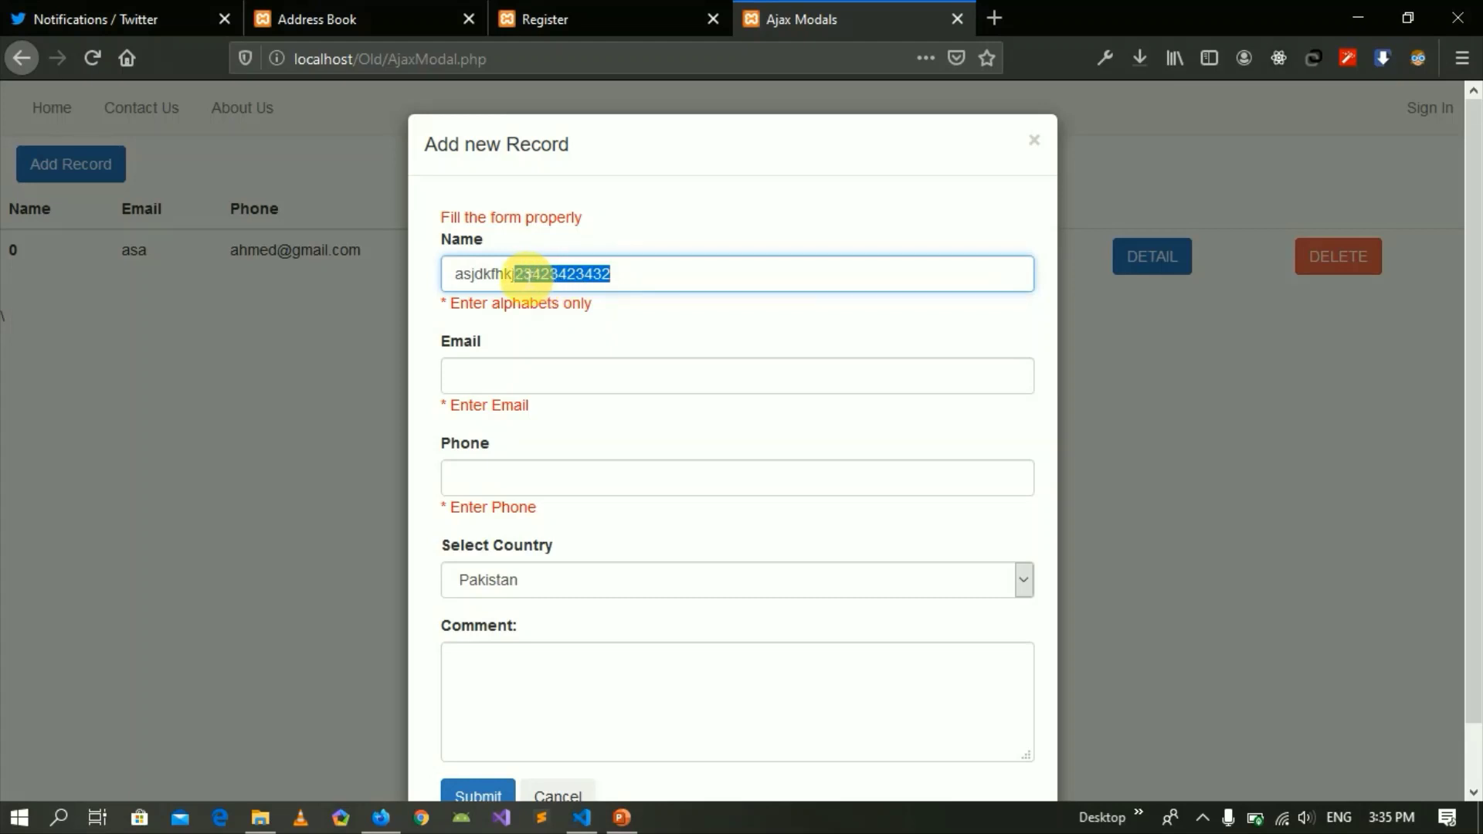
key(BackSpace)
scroll(509, 541, down, 1)
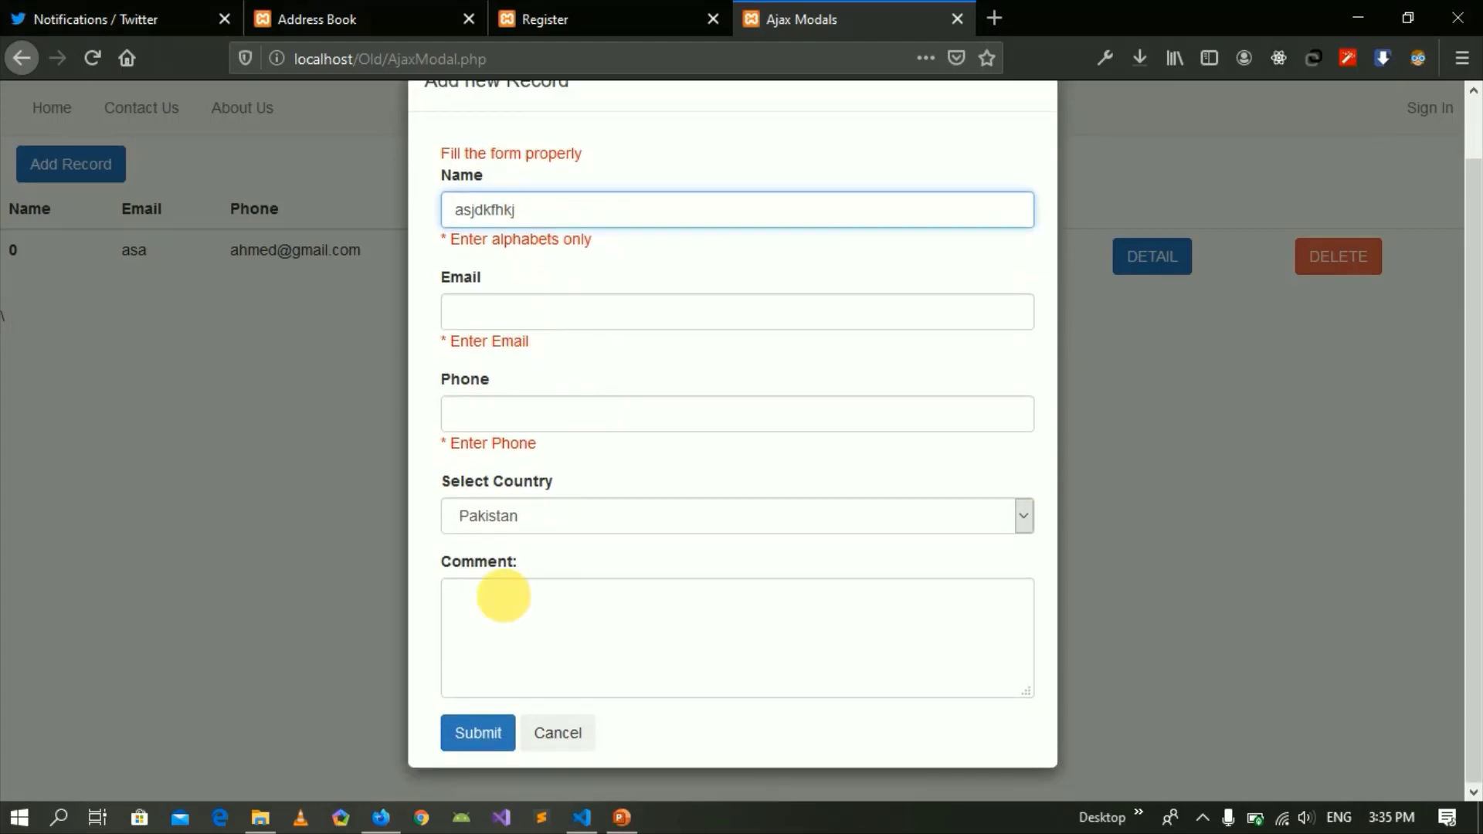
click(478, 732)
Enter an incomplete e-mail address and submit to test the e-mail validation.
drag(451, 276, 530, 272)
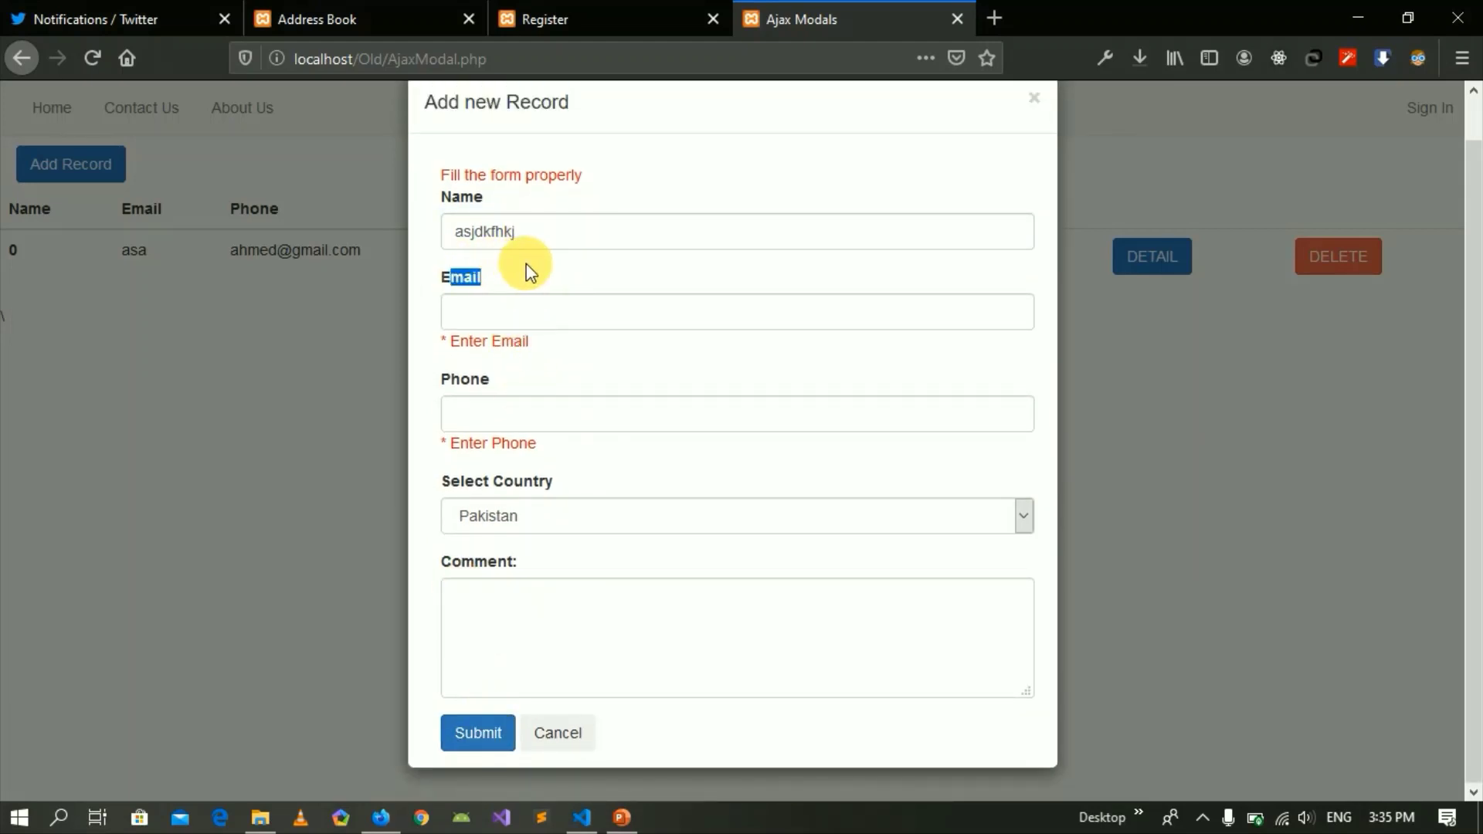
click(510, 321)
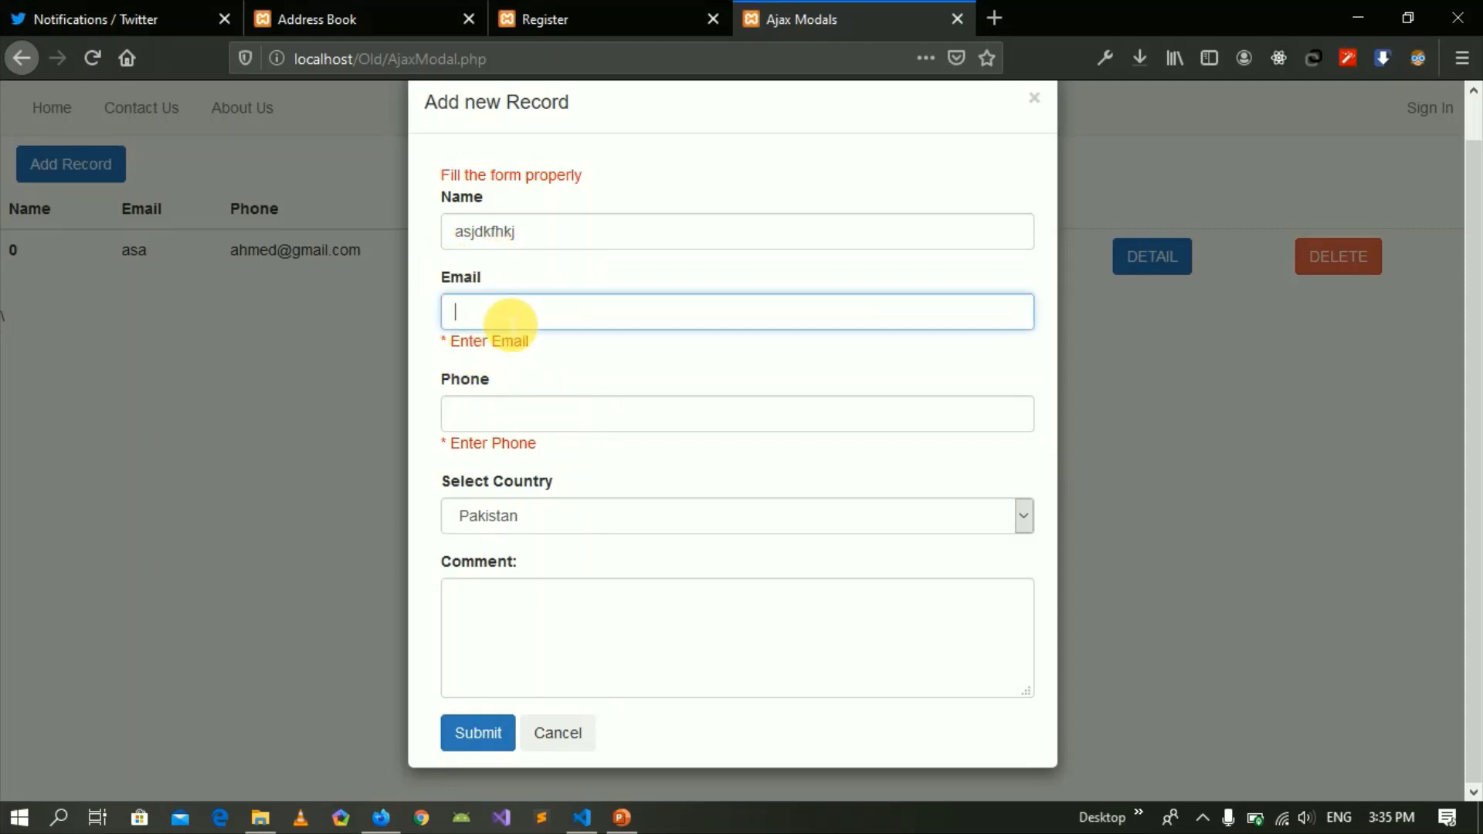
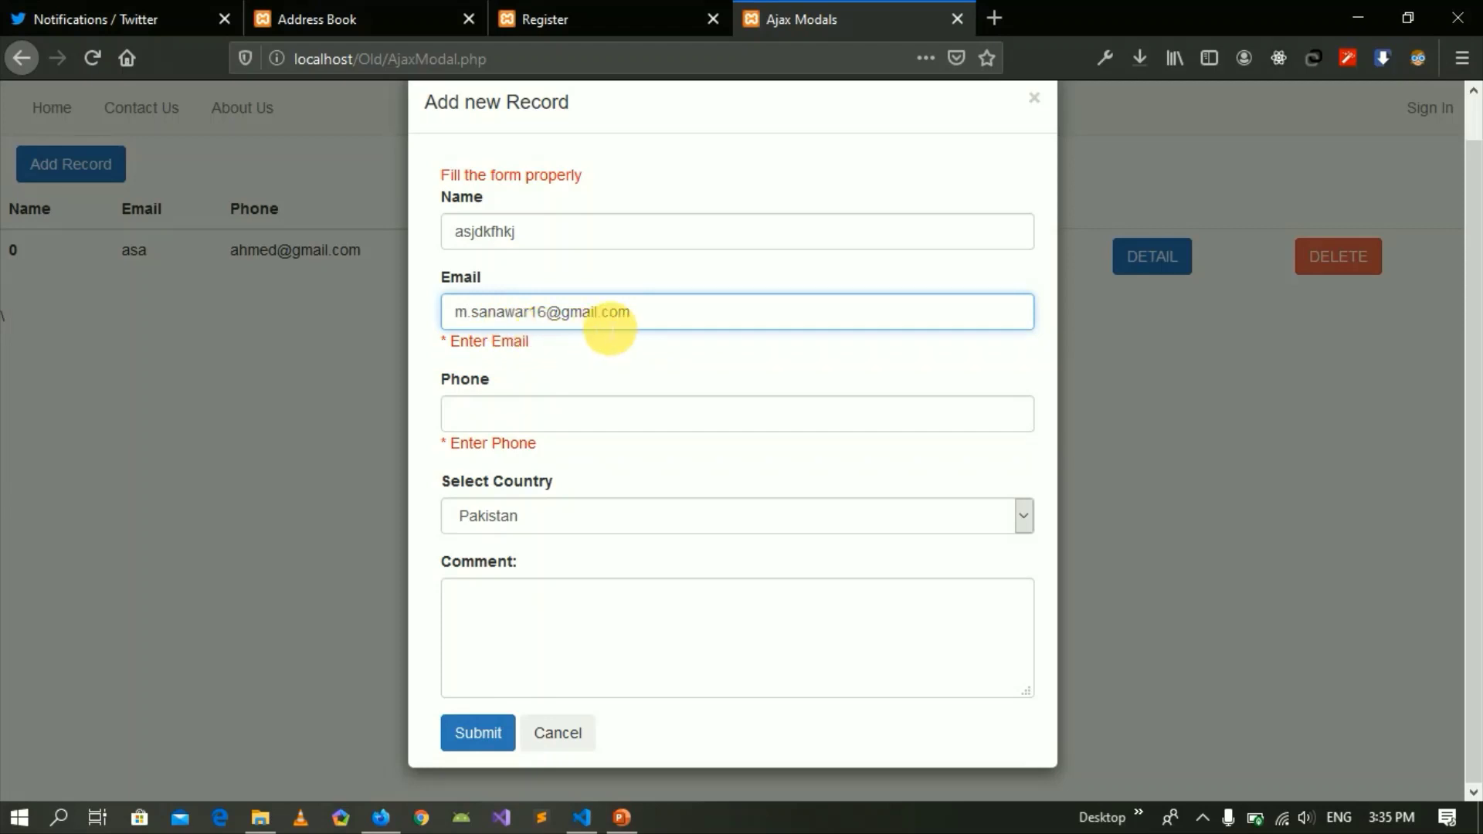
drag(646, 317, 578, 317)
key(BackSpace)
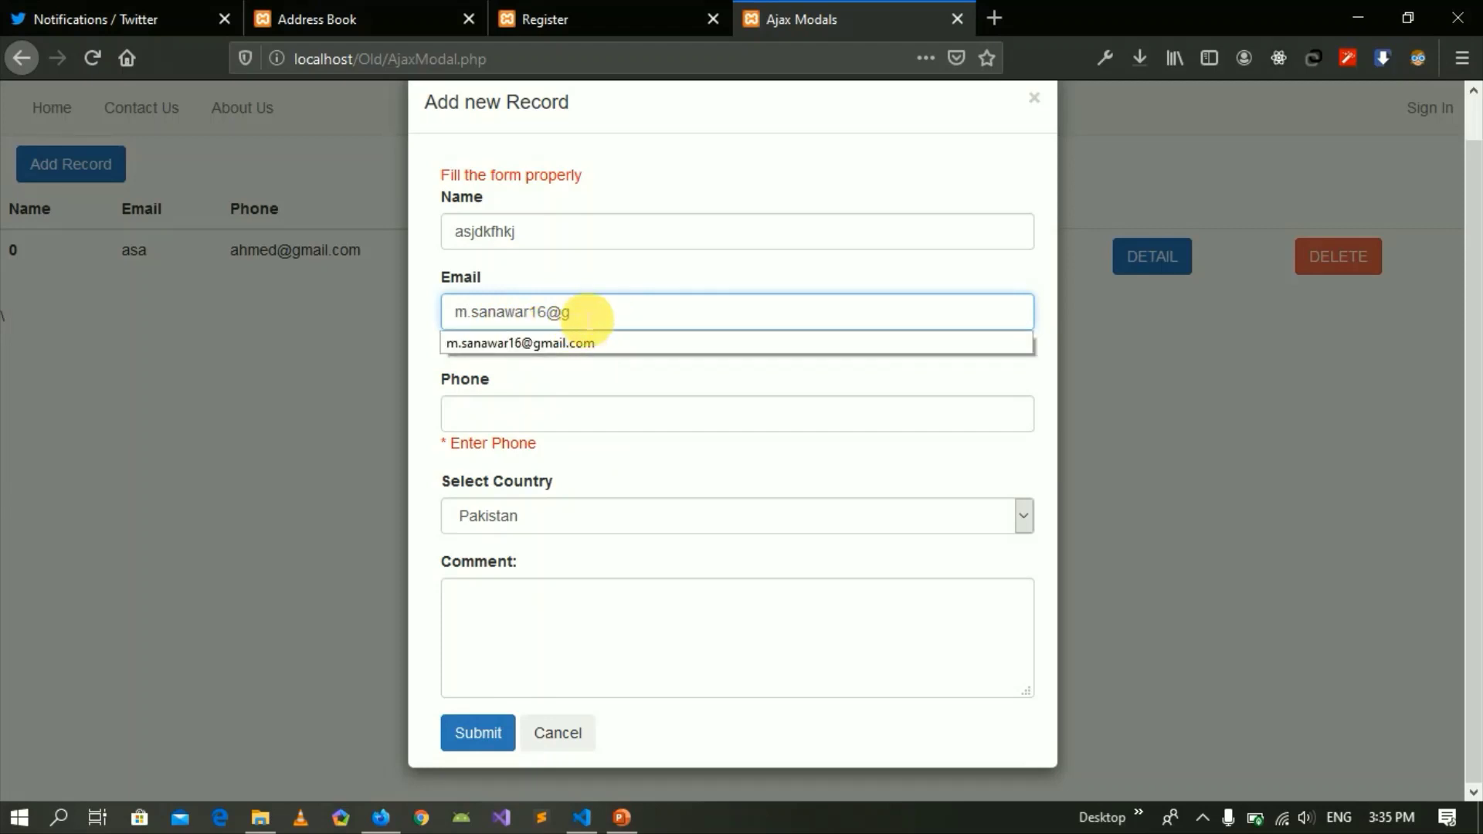
click(473, 734)
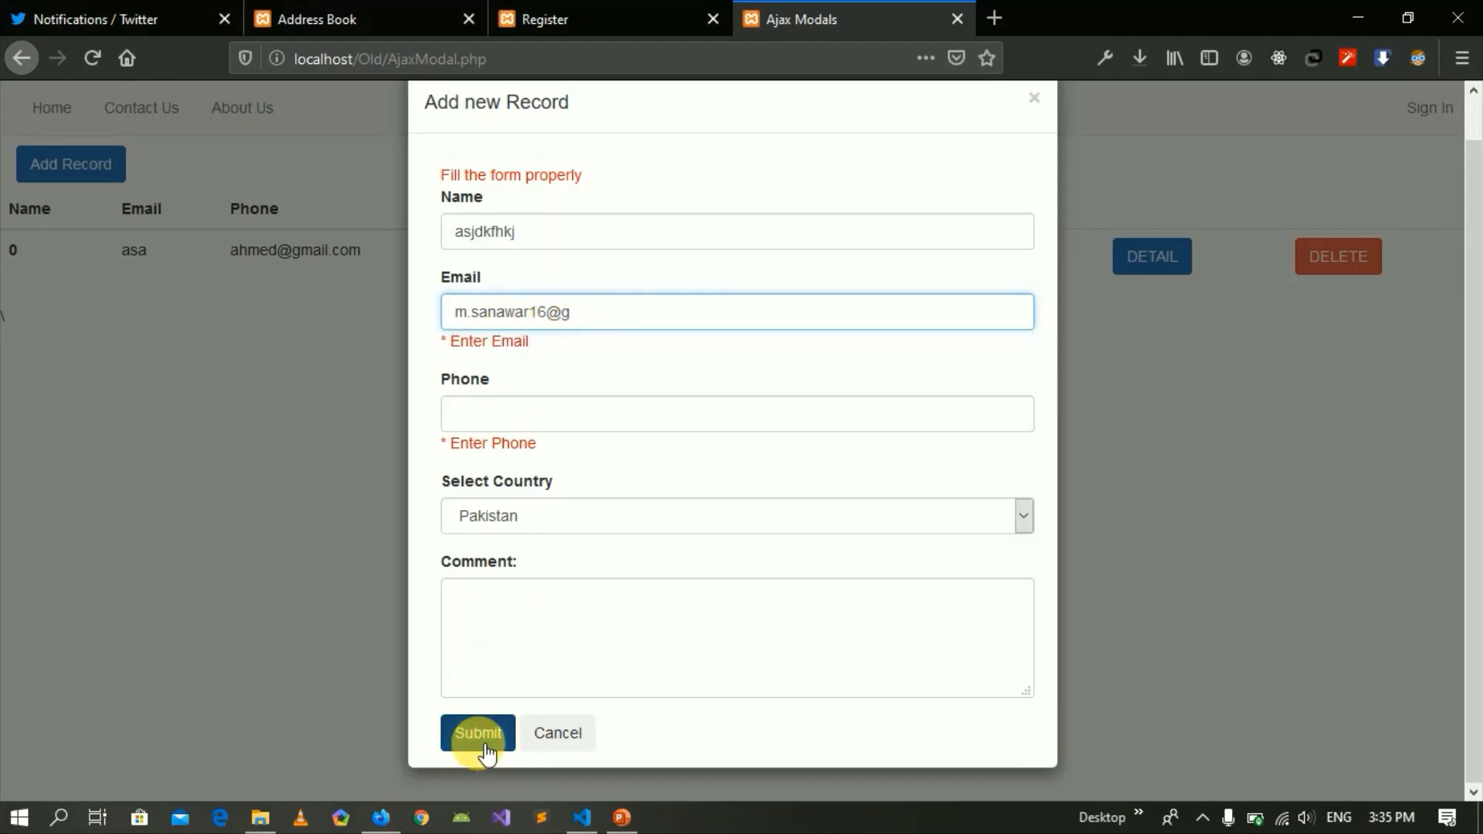
Clear the invalid e-mail and submit the form with the Email field empty.
drag(580, 344, 433, 345)
click(569, 358)
drag(578, 321, 364, 308)
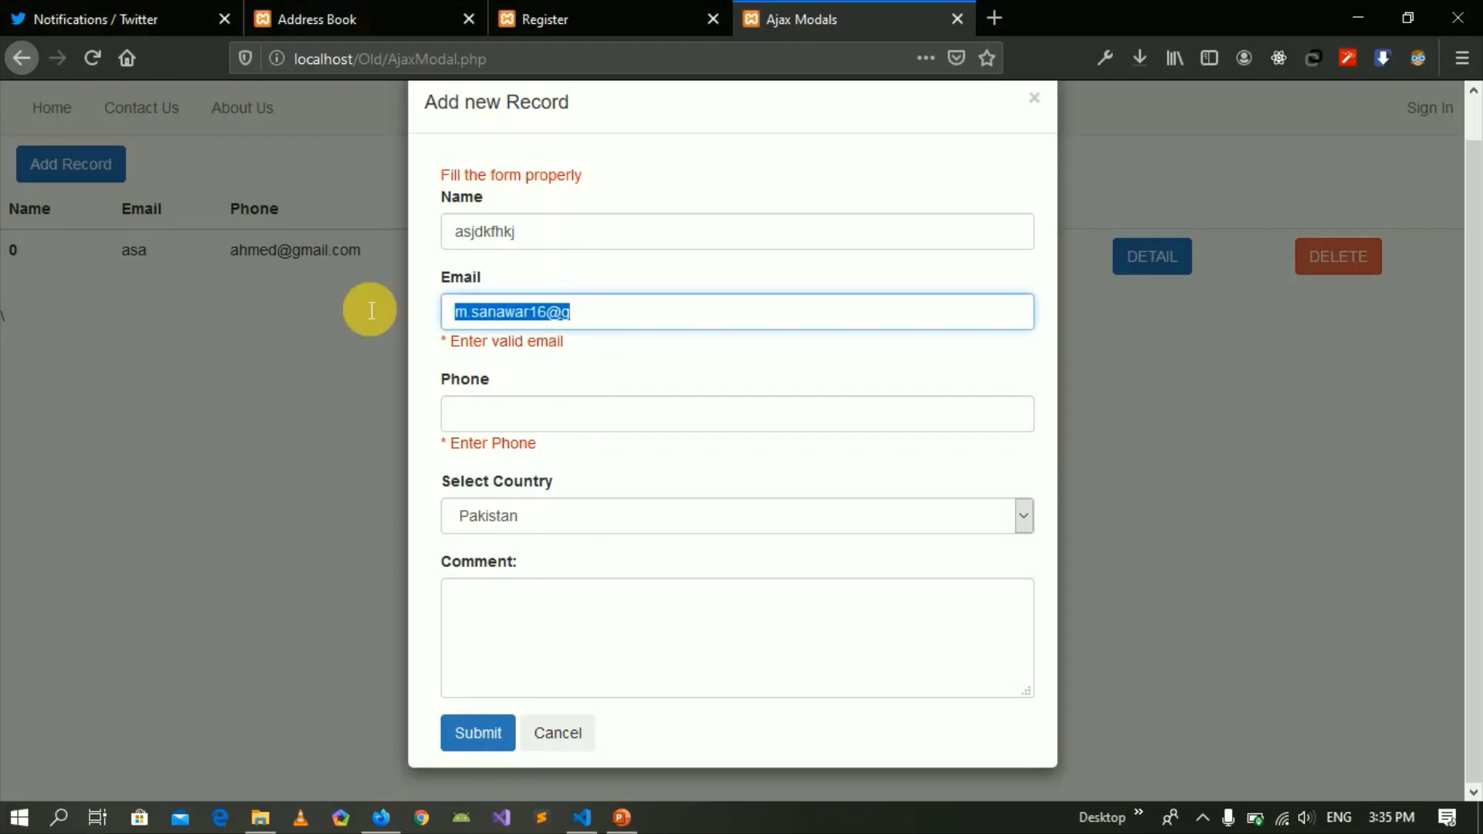
key(BackSpace)
click(497, 738)
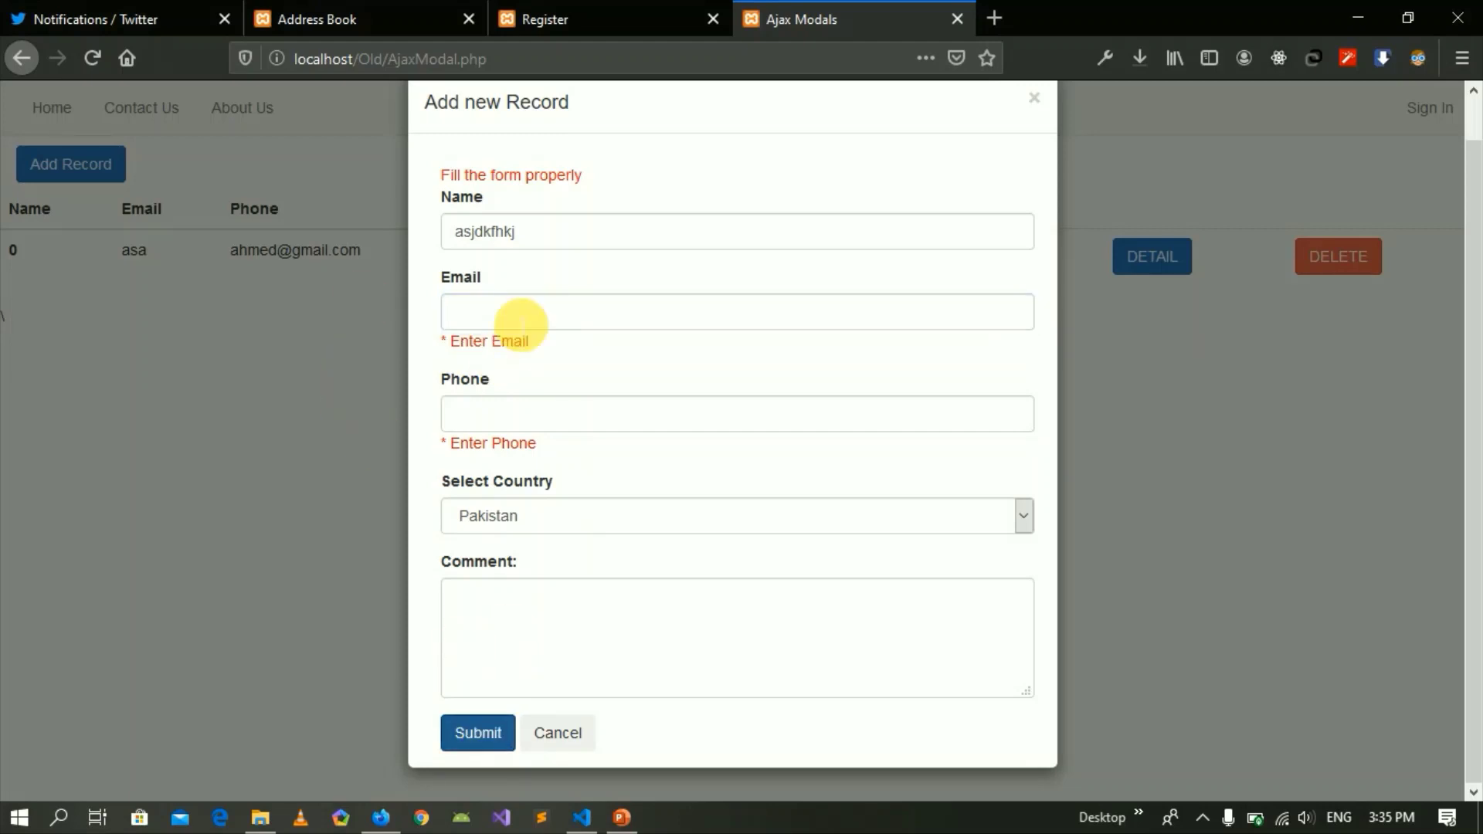
click(488, 341)
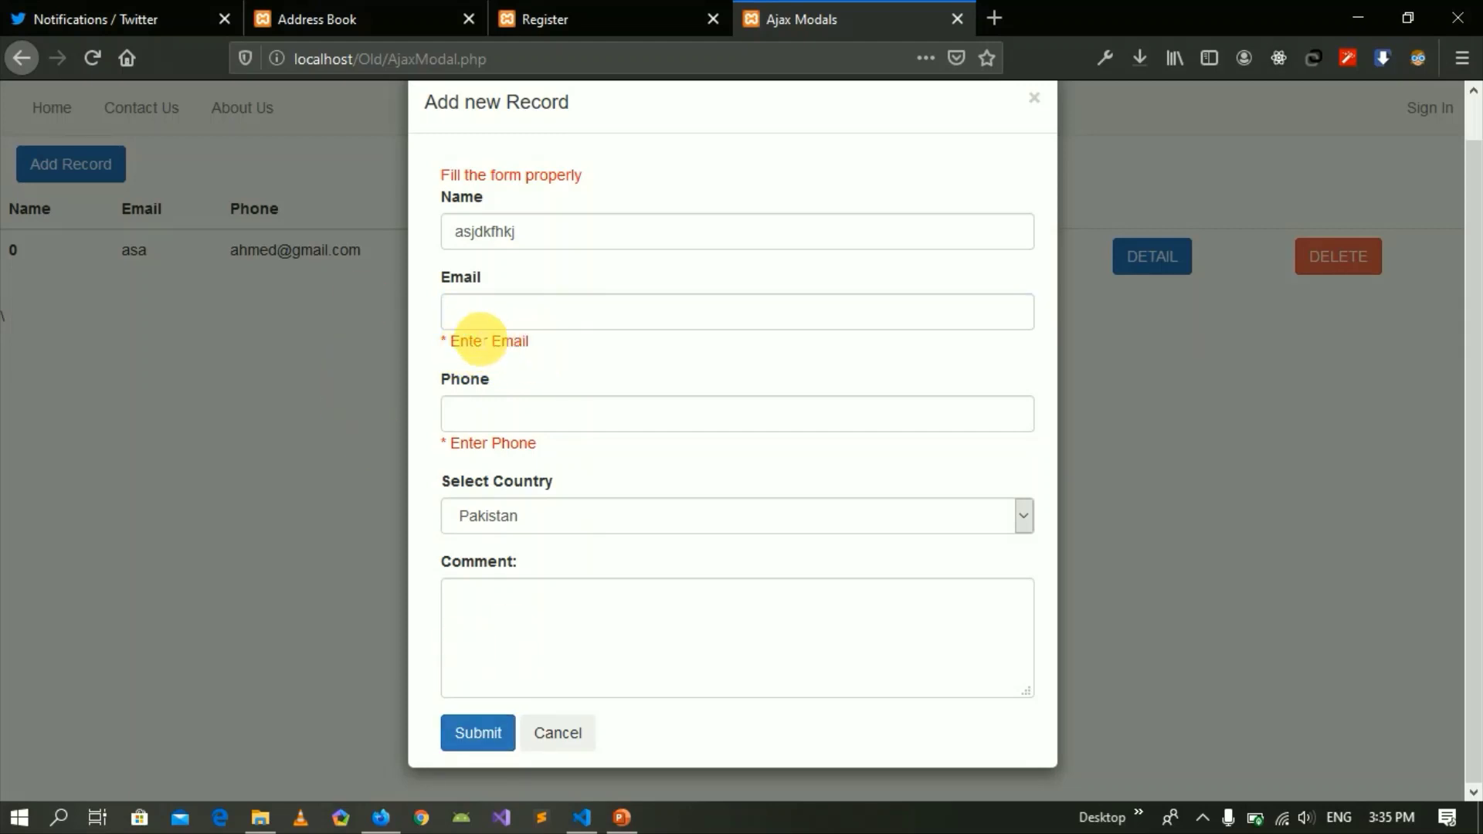
click(510, 428)
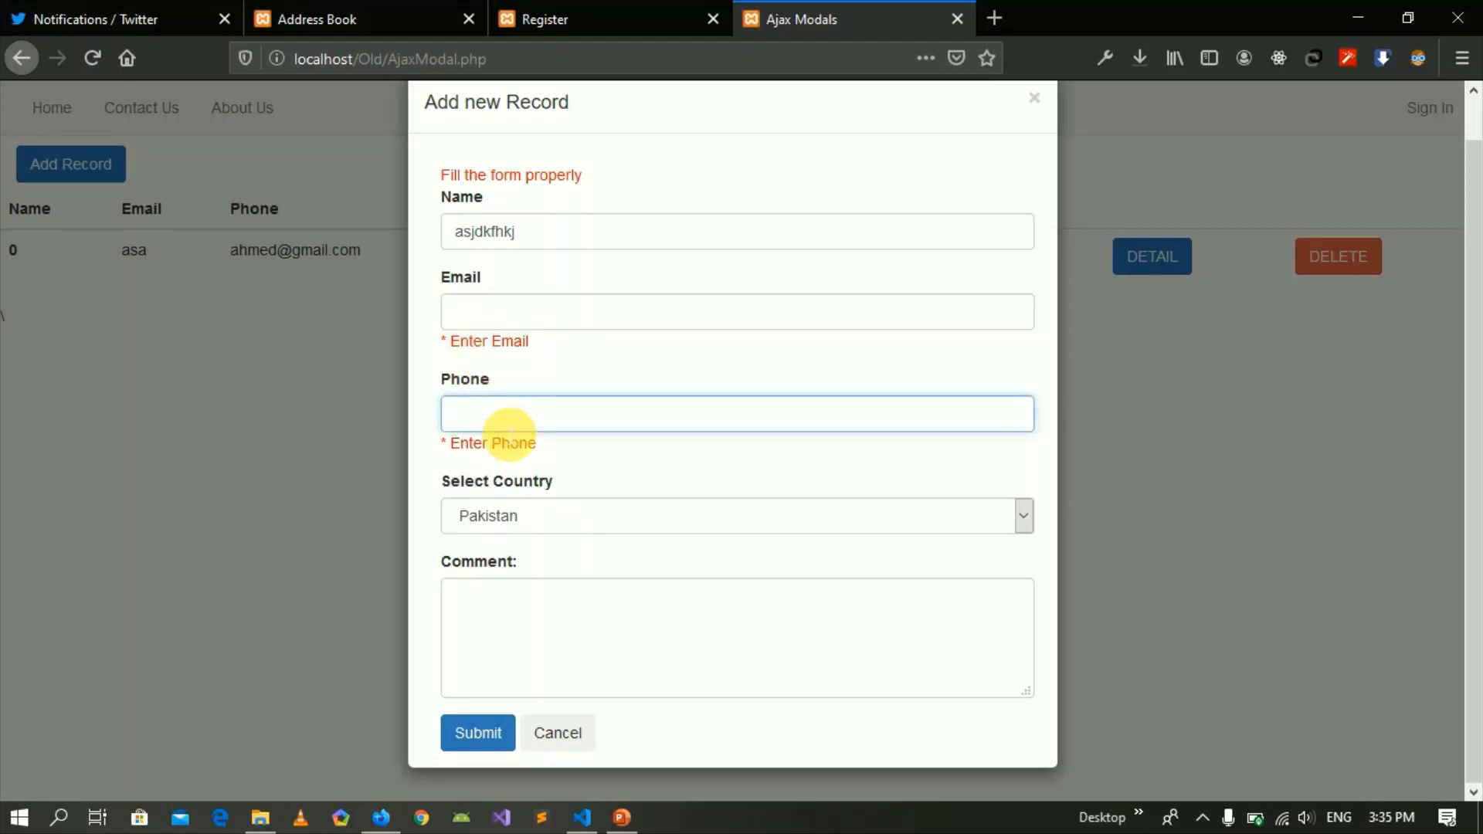
text(234)
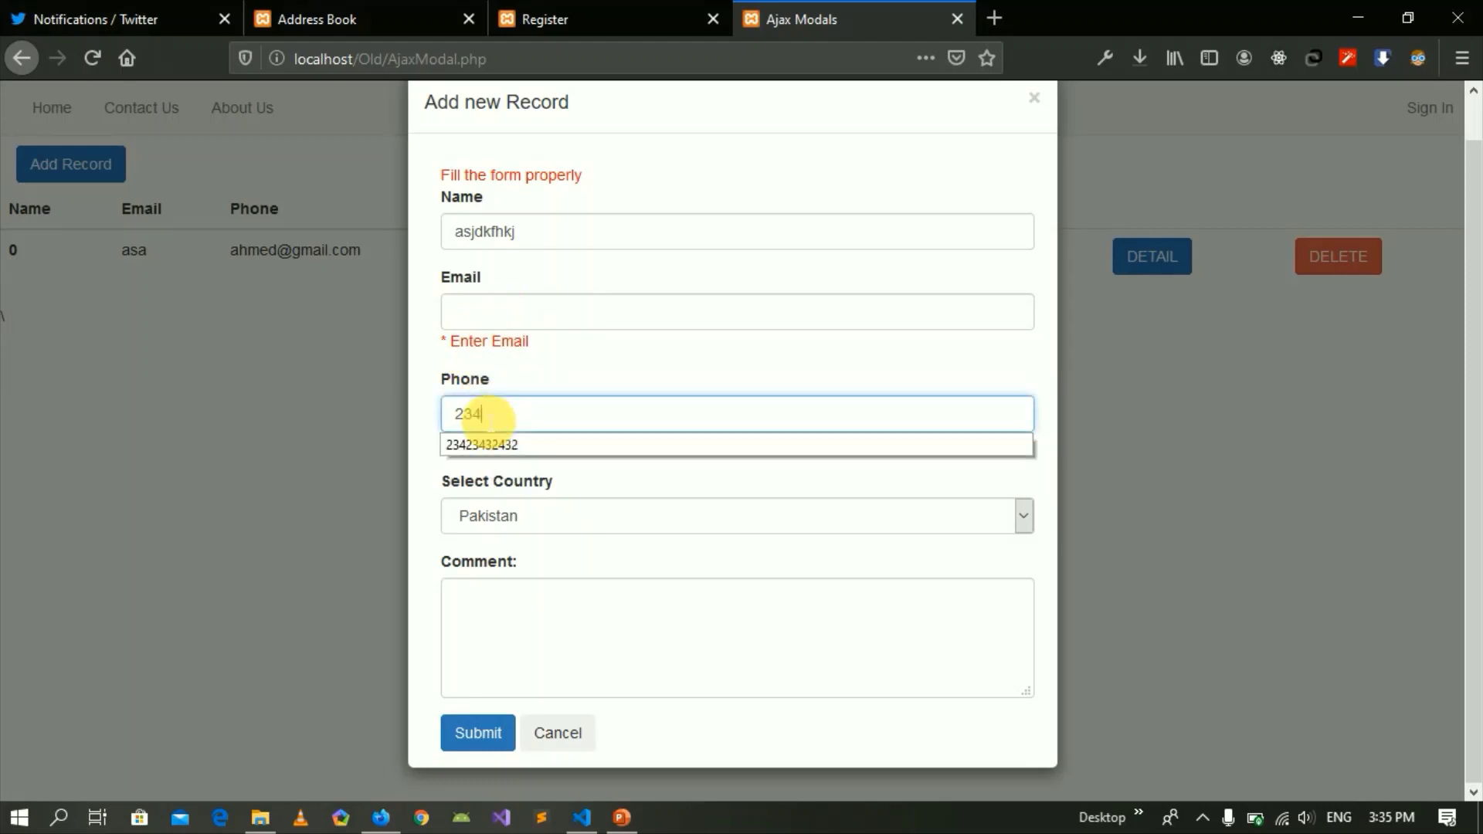
text(23423ash)
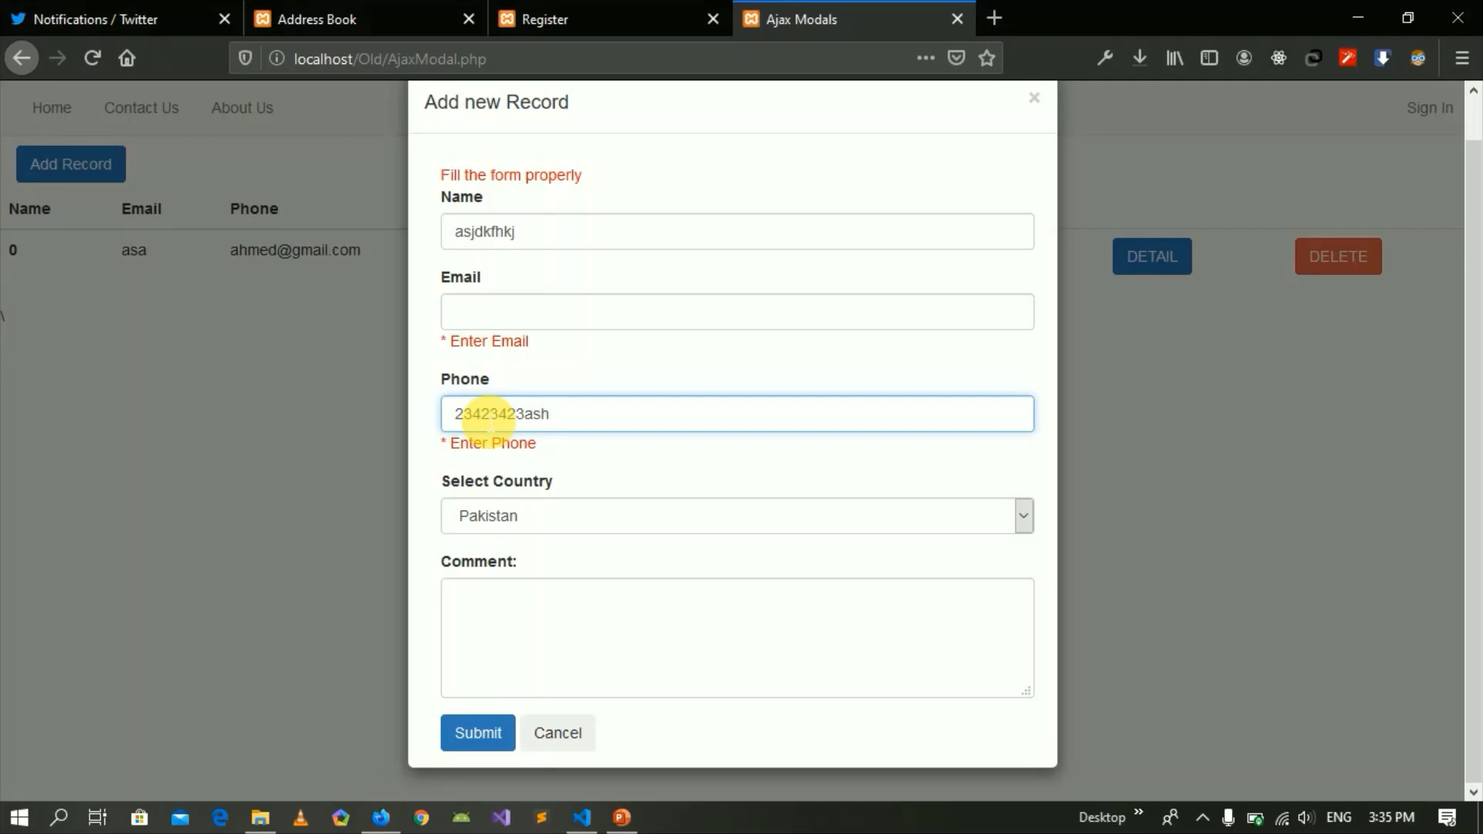
click(464, 740)
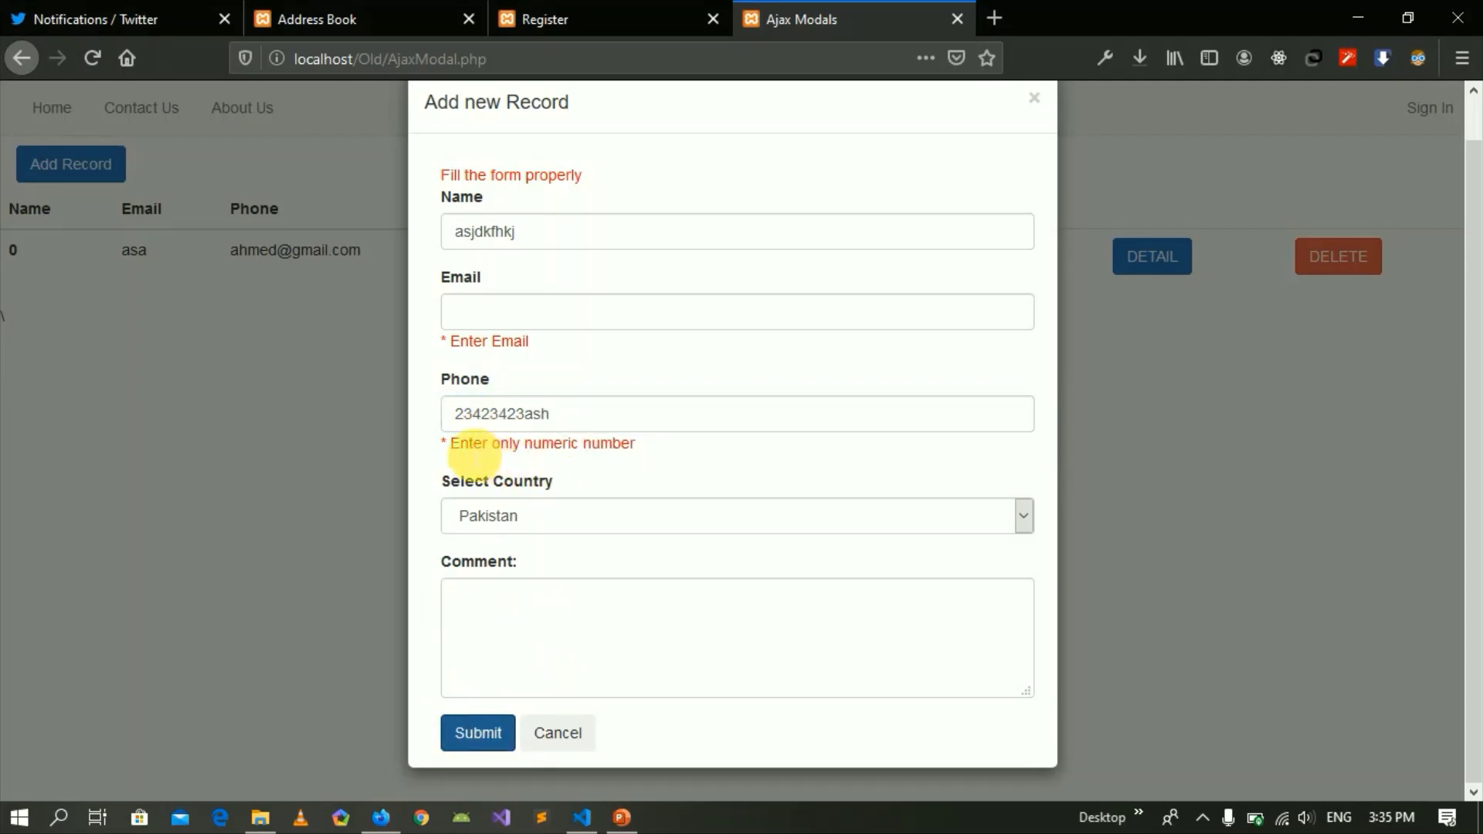
drag(451, 444, 526, 415)
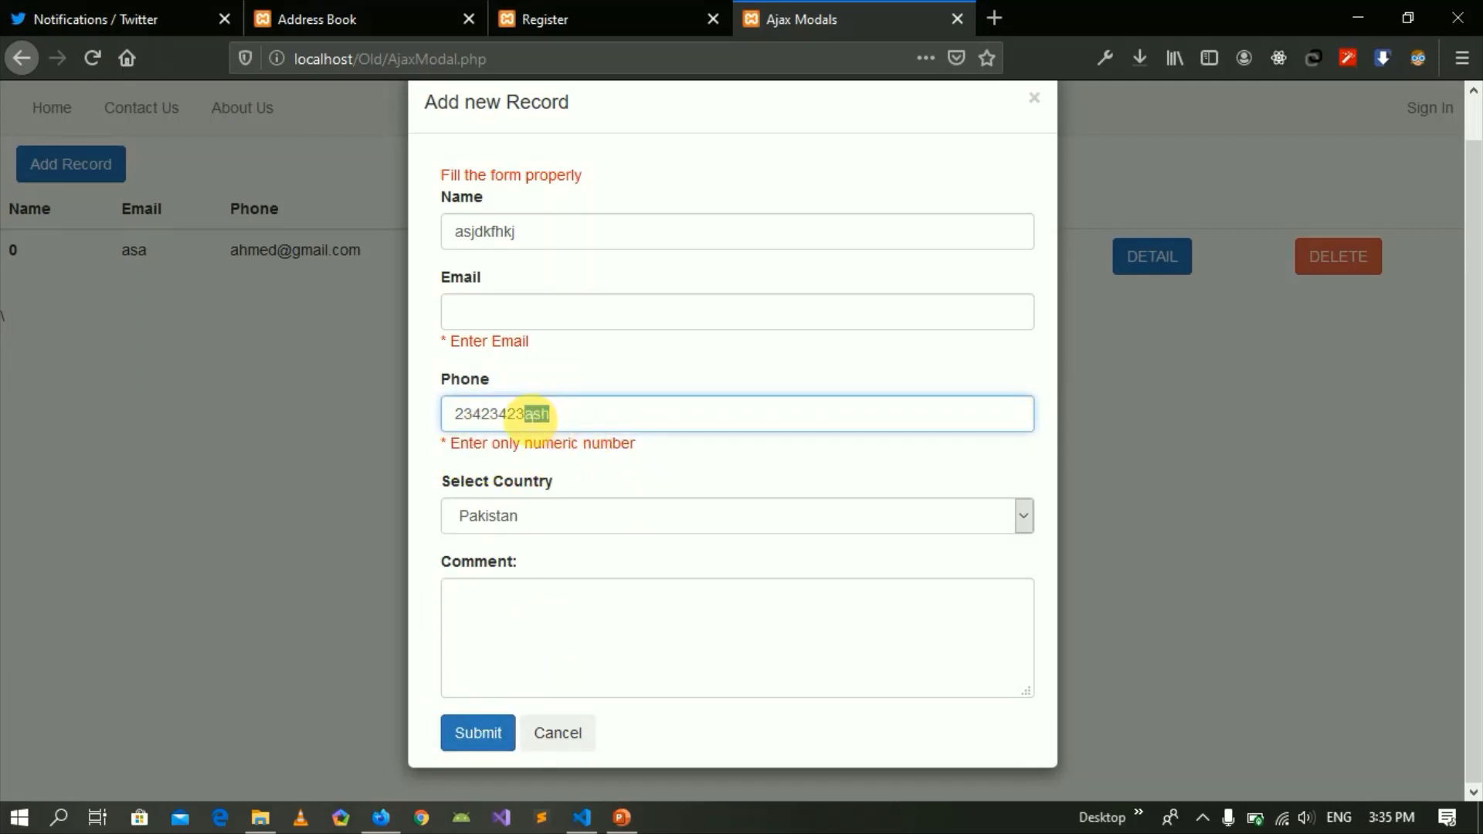
text(345)
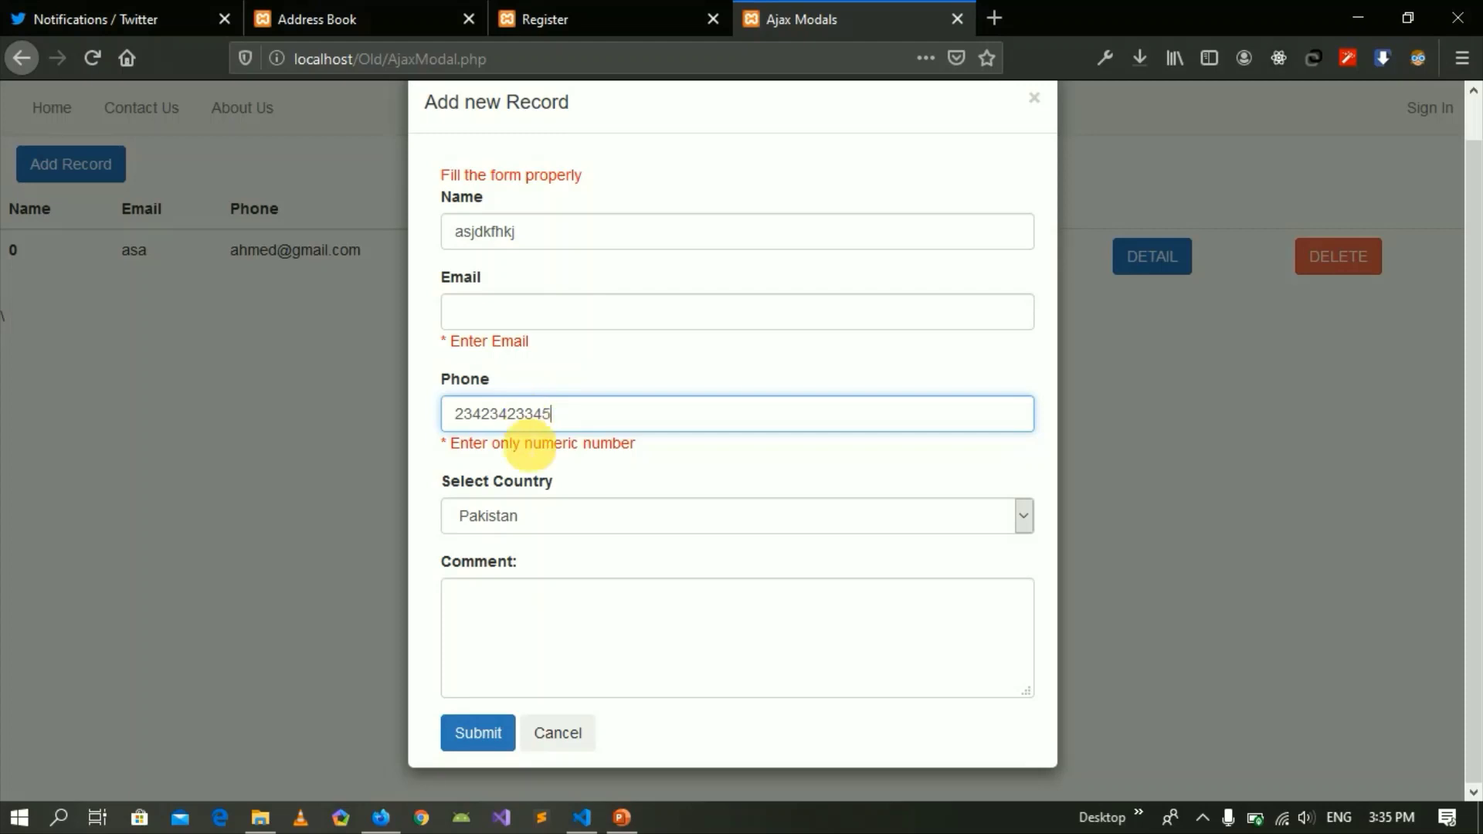
click(476, 731)
click(545, 435)
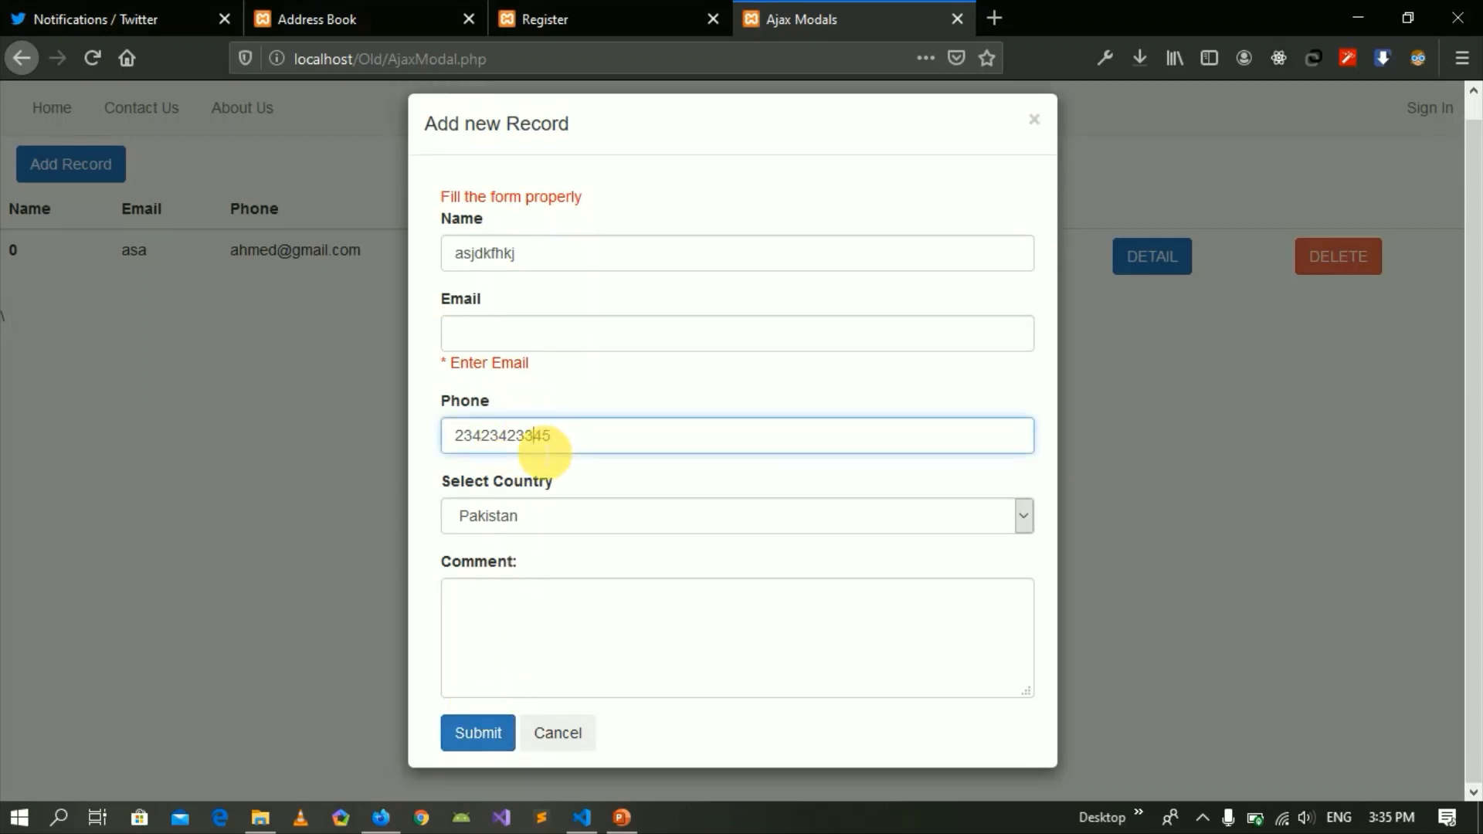
Choose England in the Select Country list.
click(510, 517)
click(500, 608)
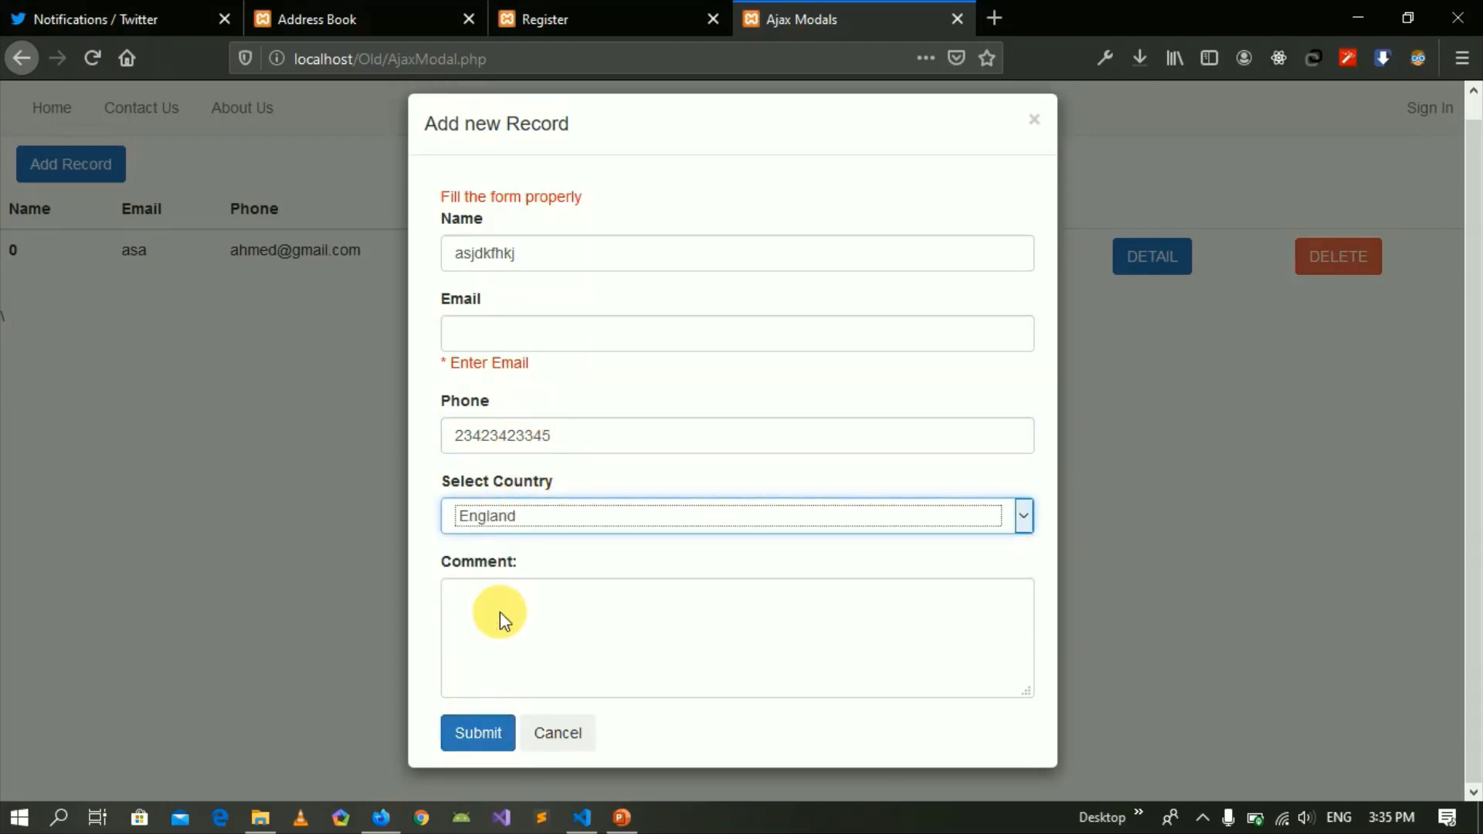
click(558, 508)
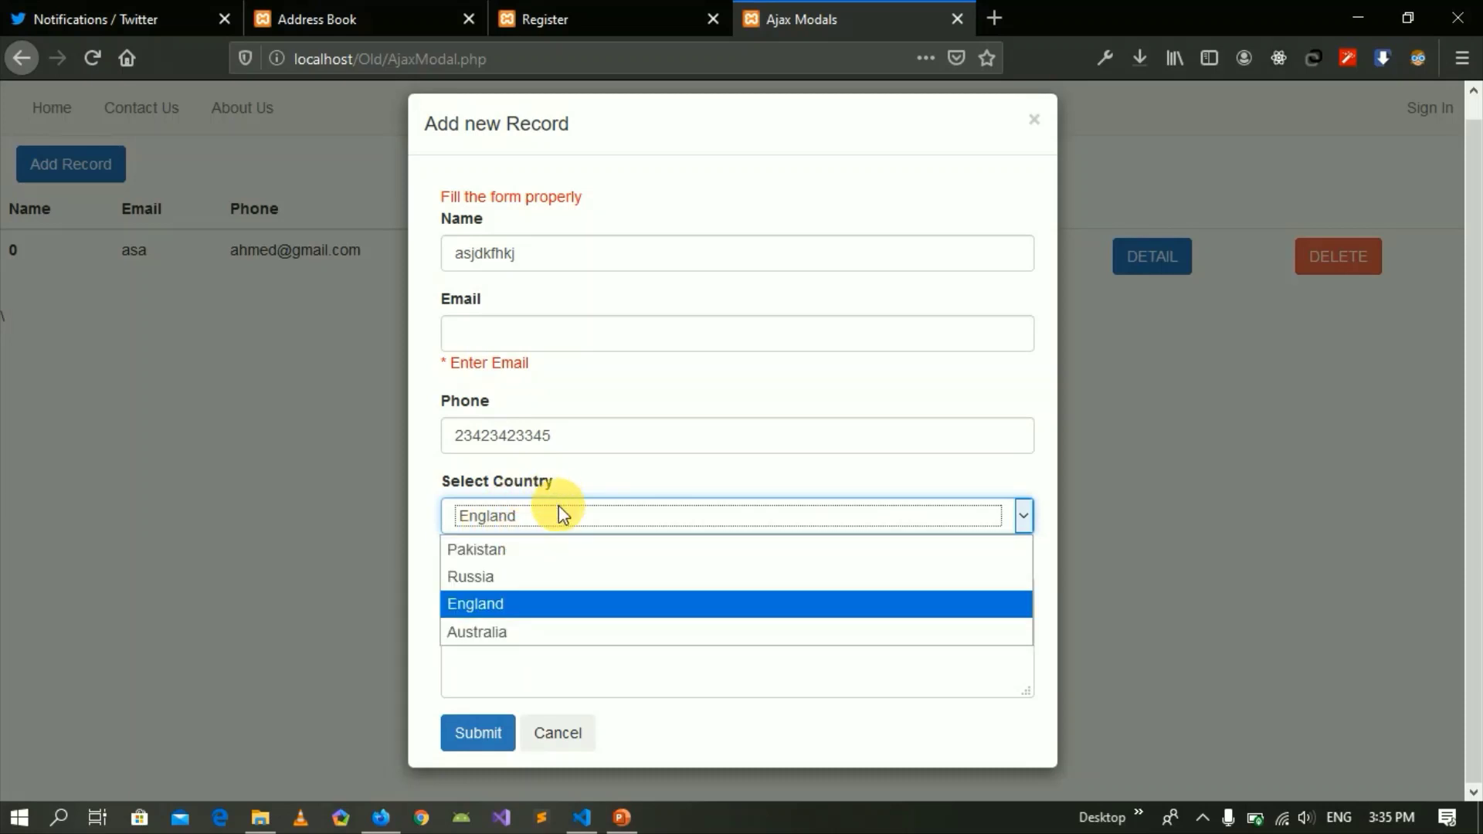
click(489, 717)
Fill the Email field from a saved suggestion and submit the new record.
click(549, 346)
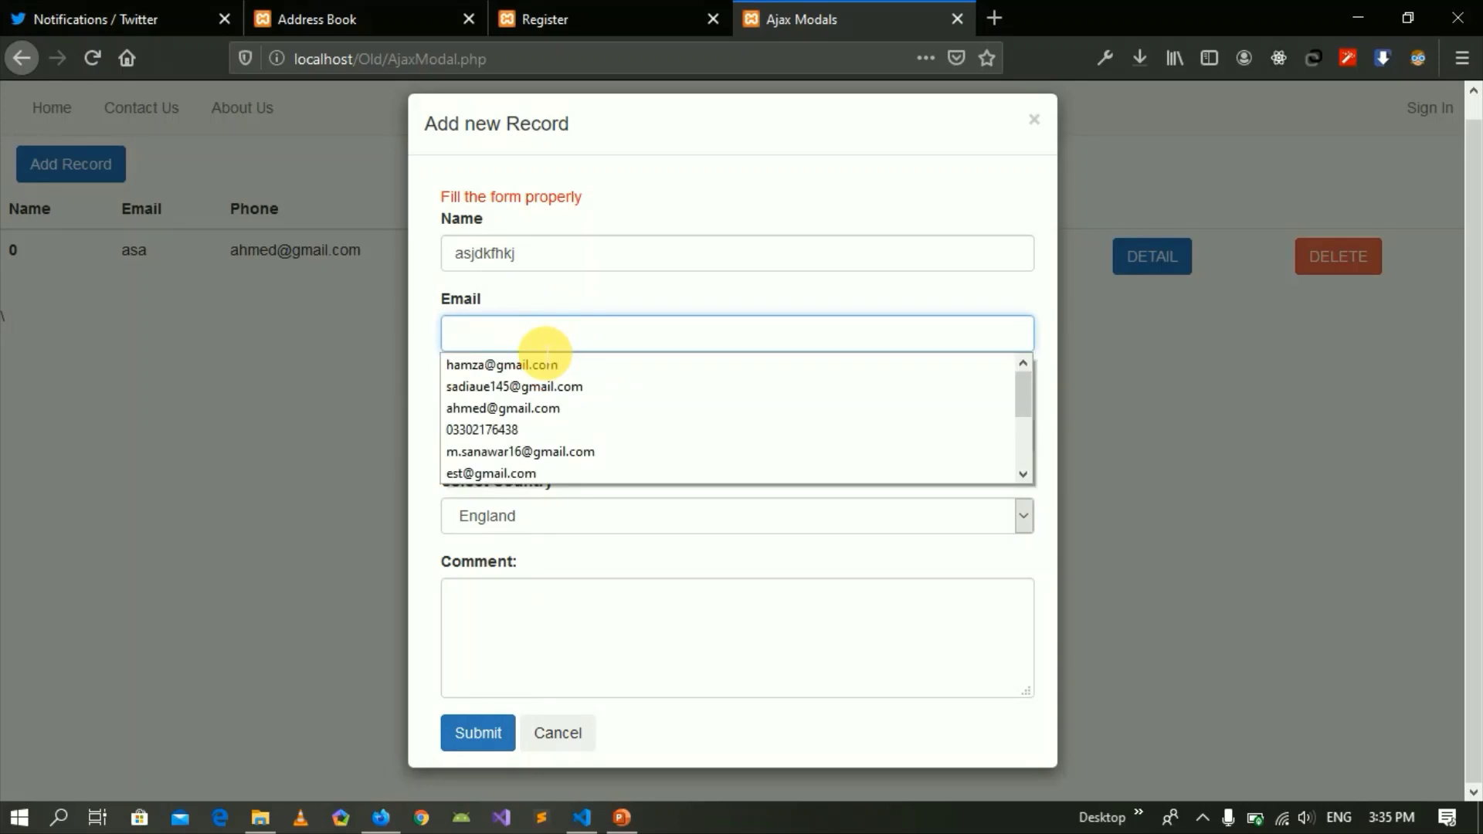
click(547, 364)
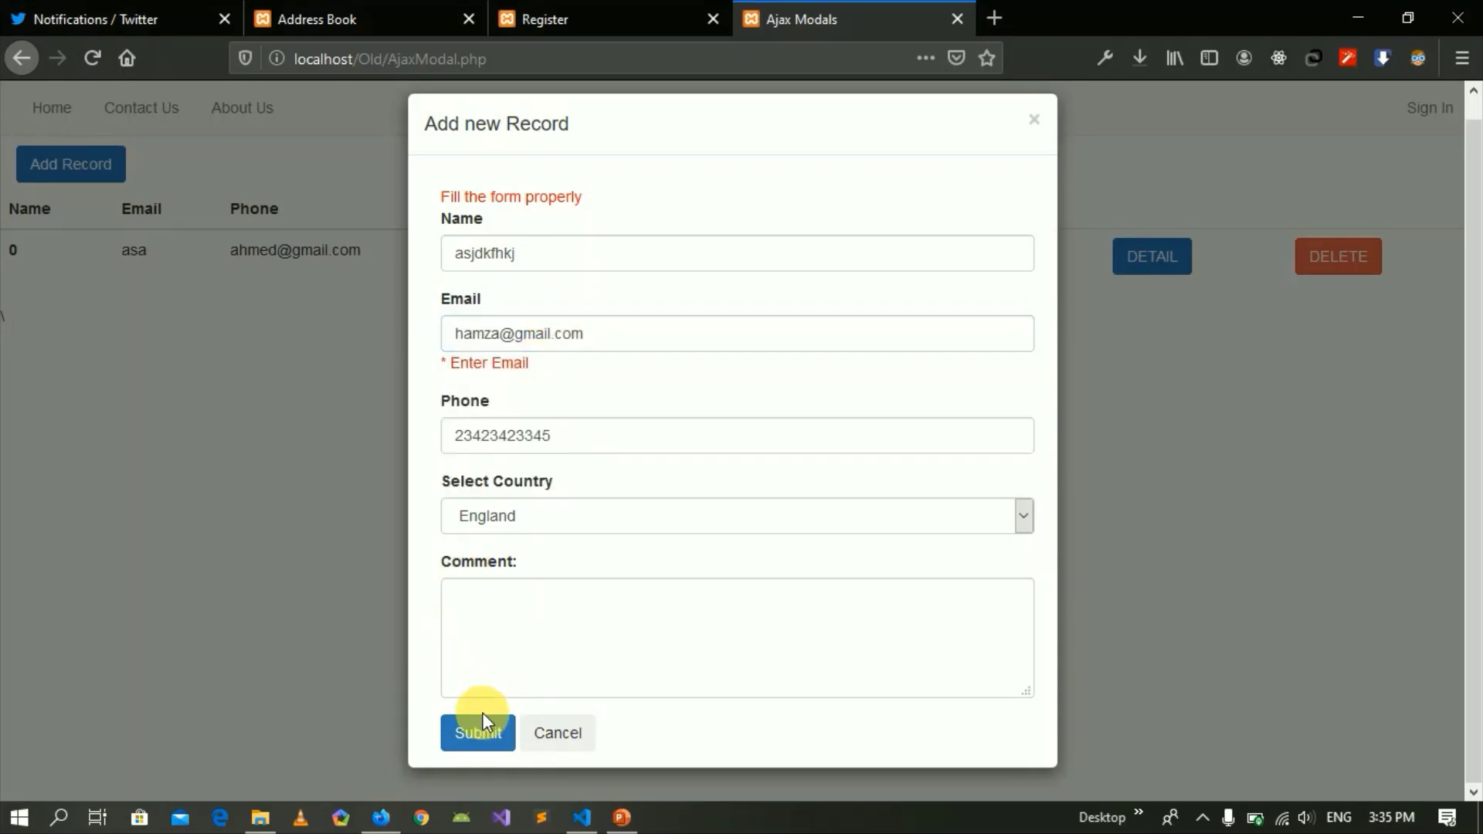
click(481, 726)
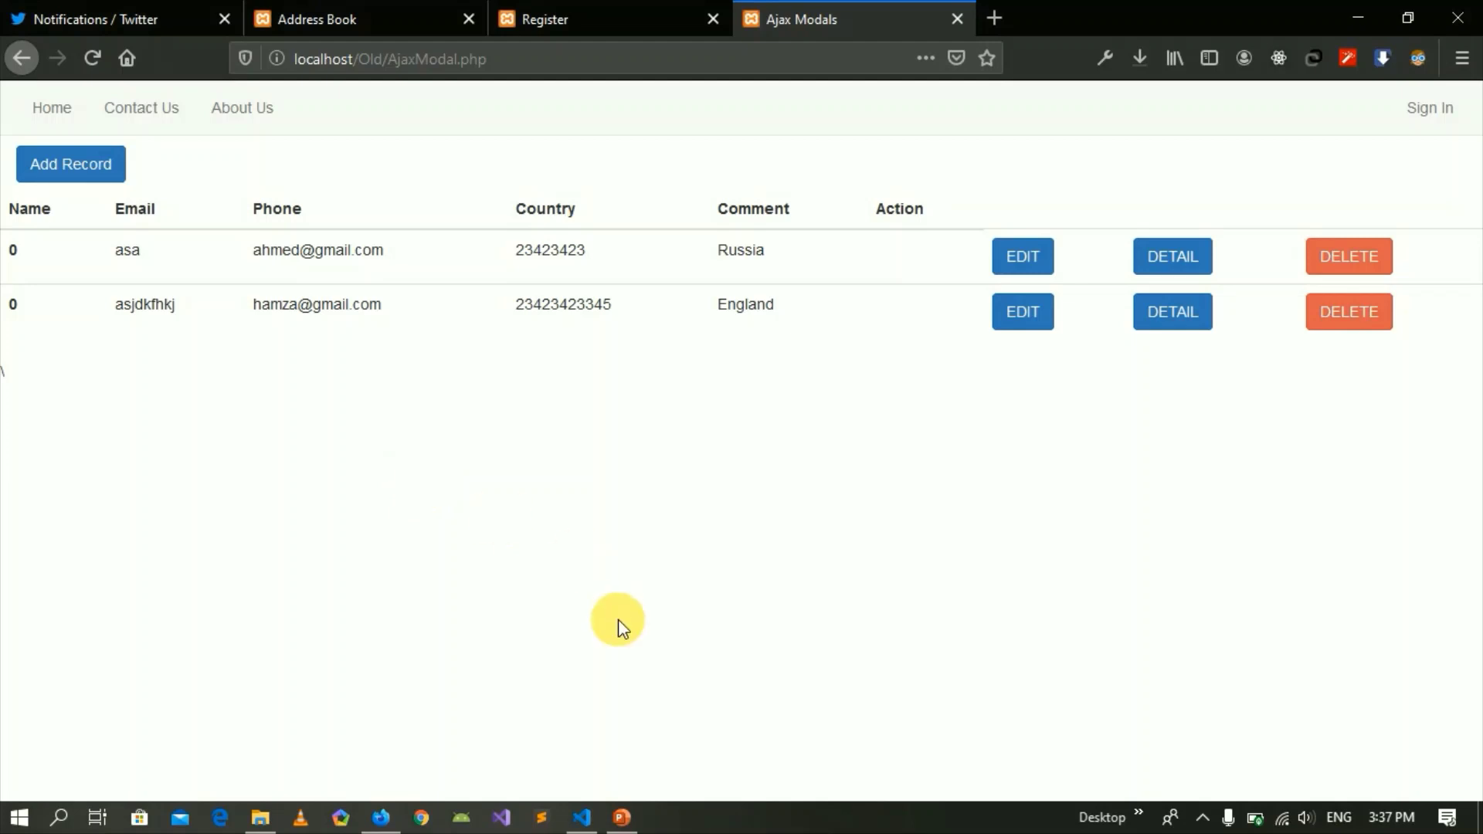
Switch from the Firefox records table to the Project Objective presentation in PowerPoint.
click(622, 818)
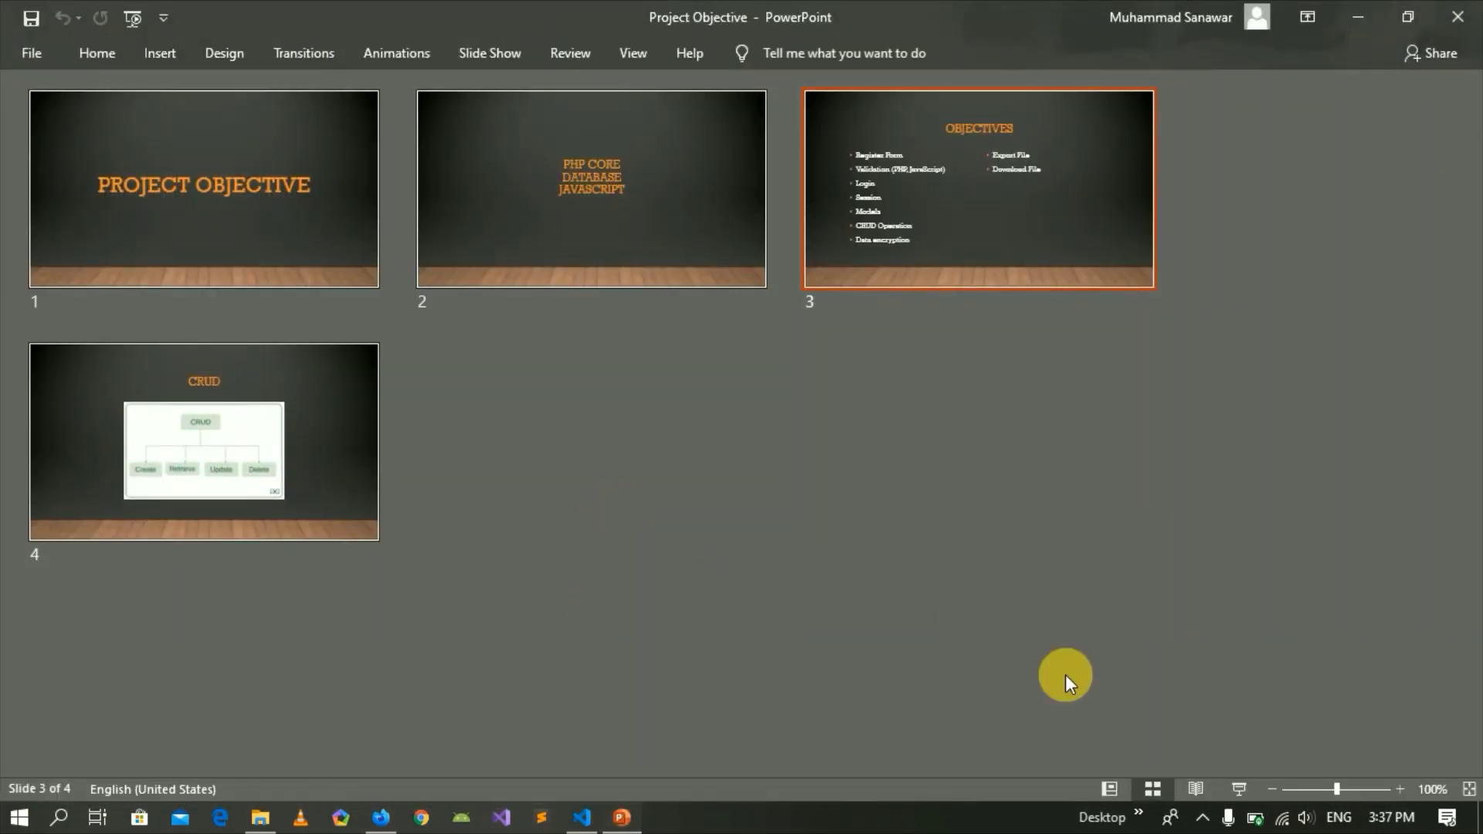